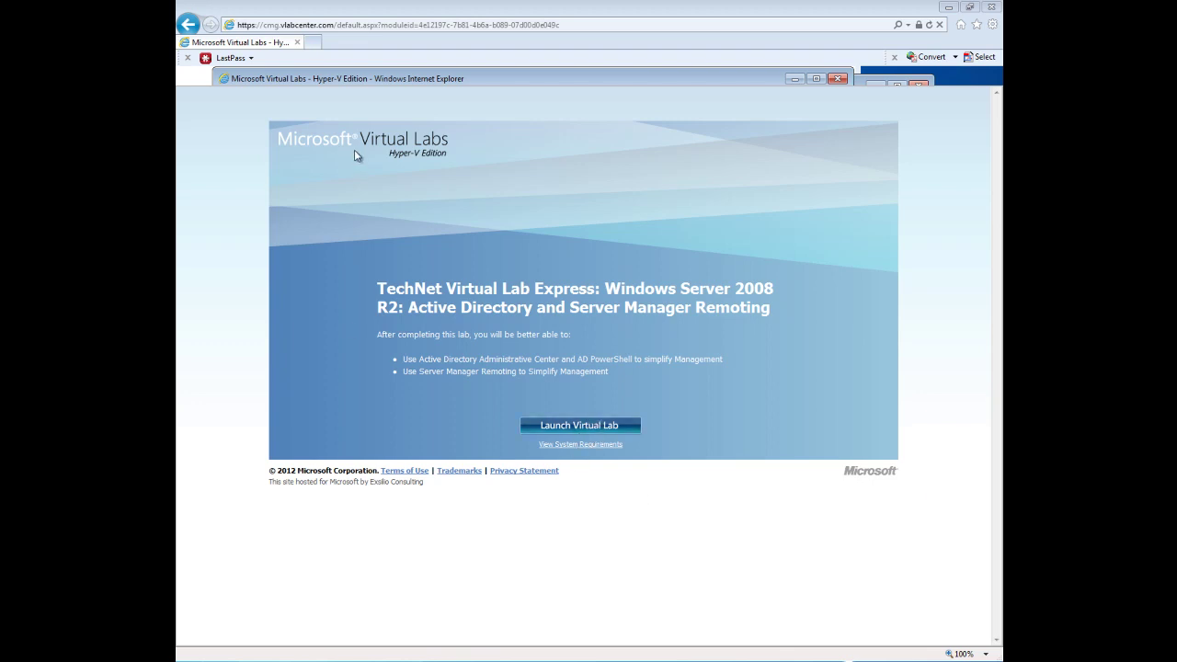
Launch the Windows Server 2008 R2 Active Directory virtual lab and bring its console fully into view.
left_click(545, 423)
left_click_drag(1048, 74, 589, 59)
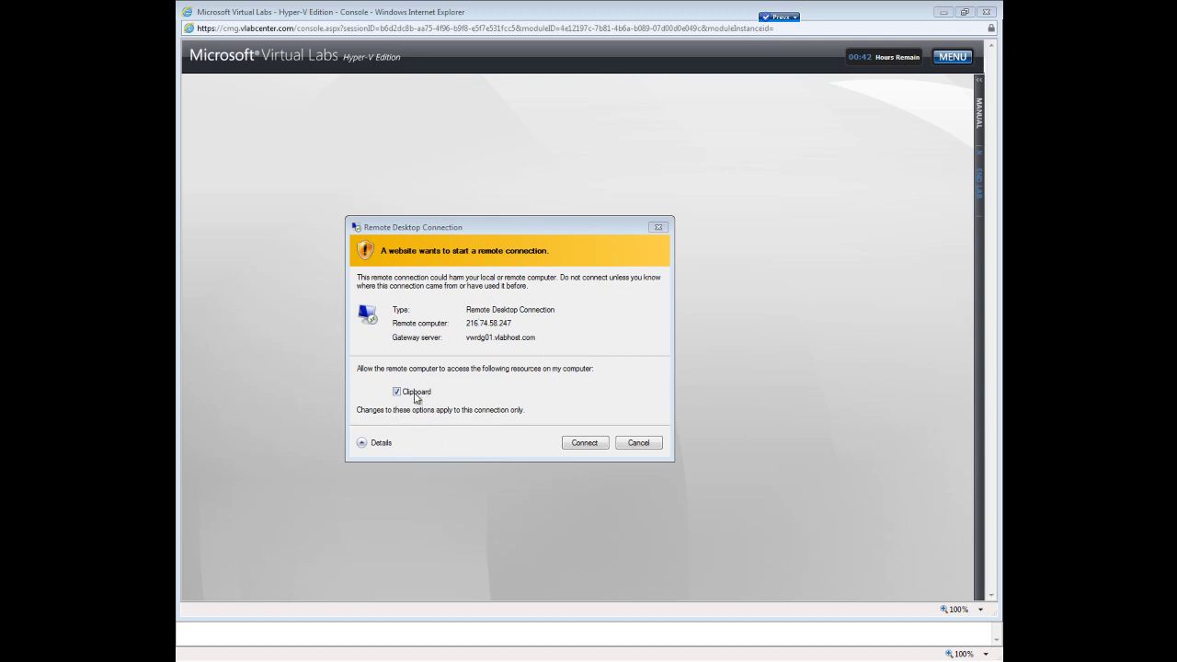
Allow the Remote Desktop connection to the lab and close the Getting Started notes.
left_click(584, 447)
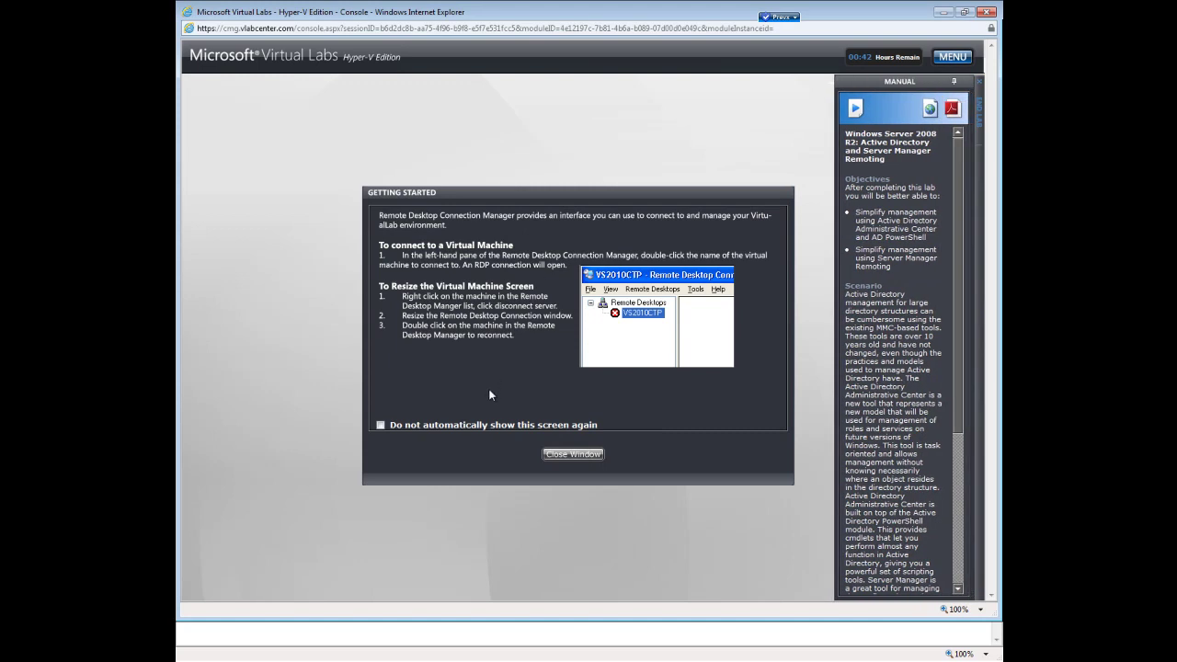
left_click(573, 454)
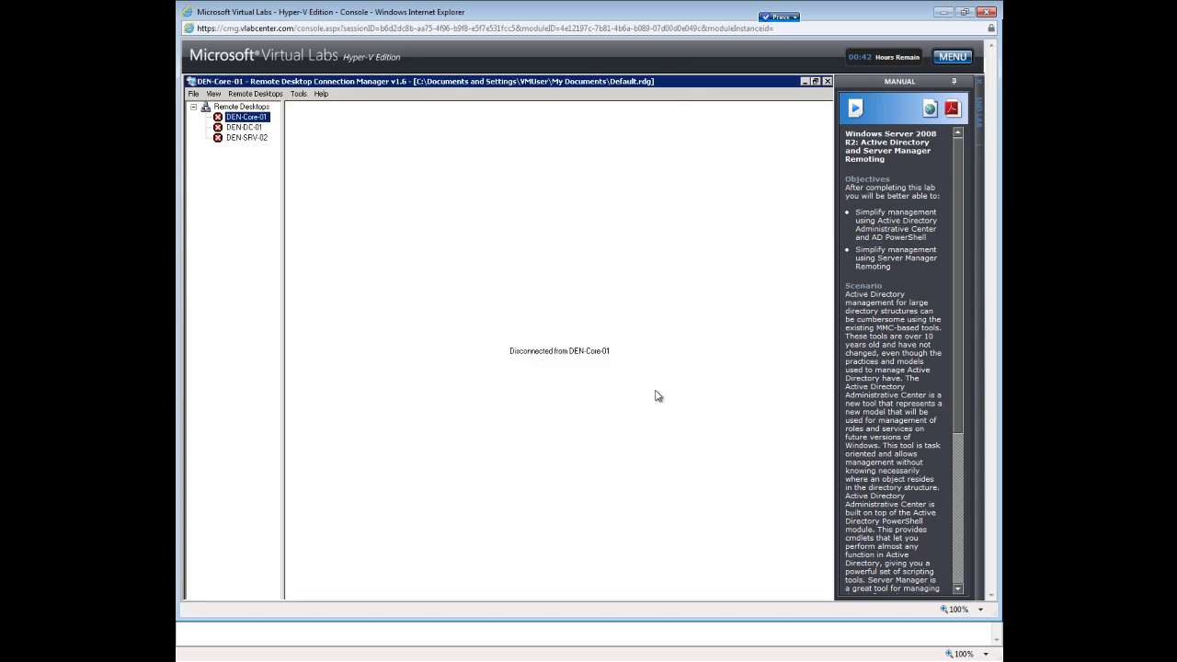
Connect to the DEN-DC-01 server from the Remote Desktops tree.
left_click(254, 128)
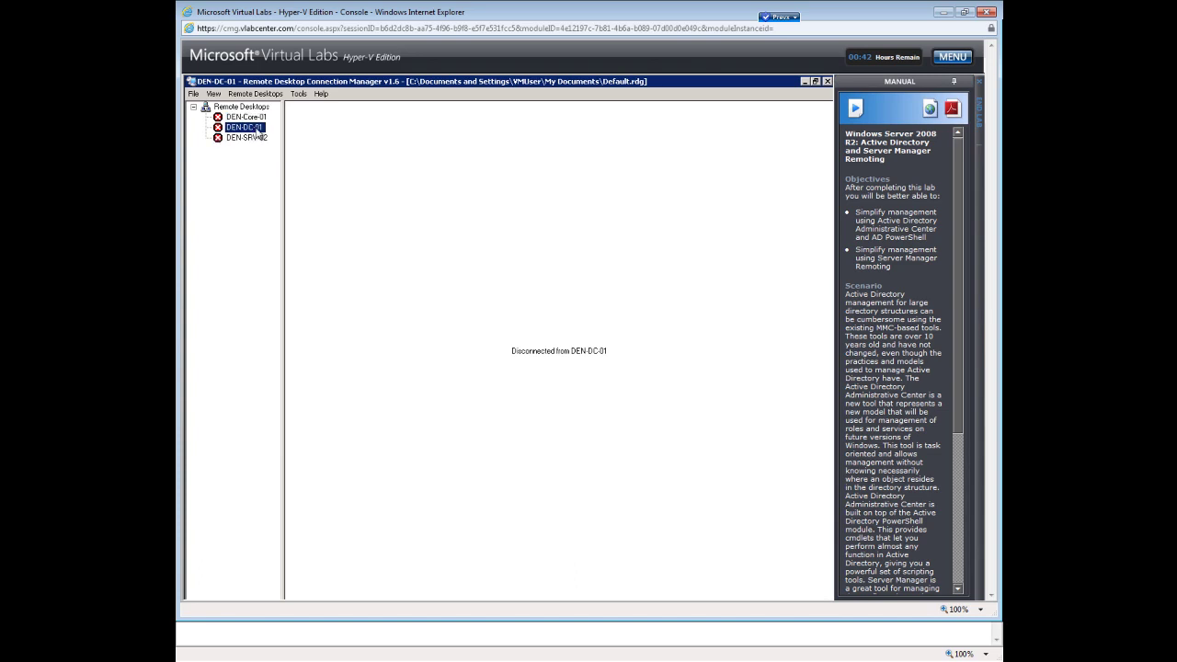
double_click(246, 129)
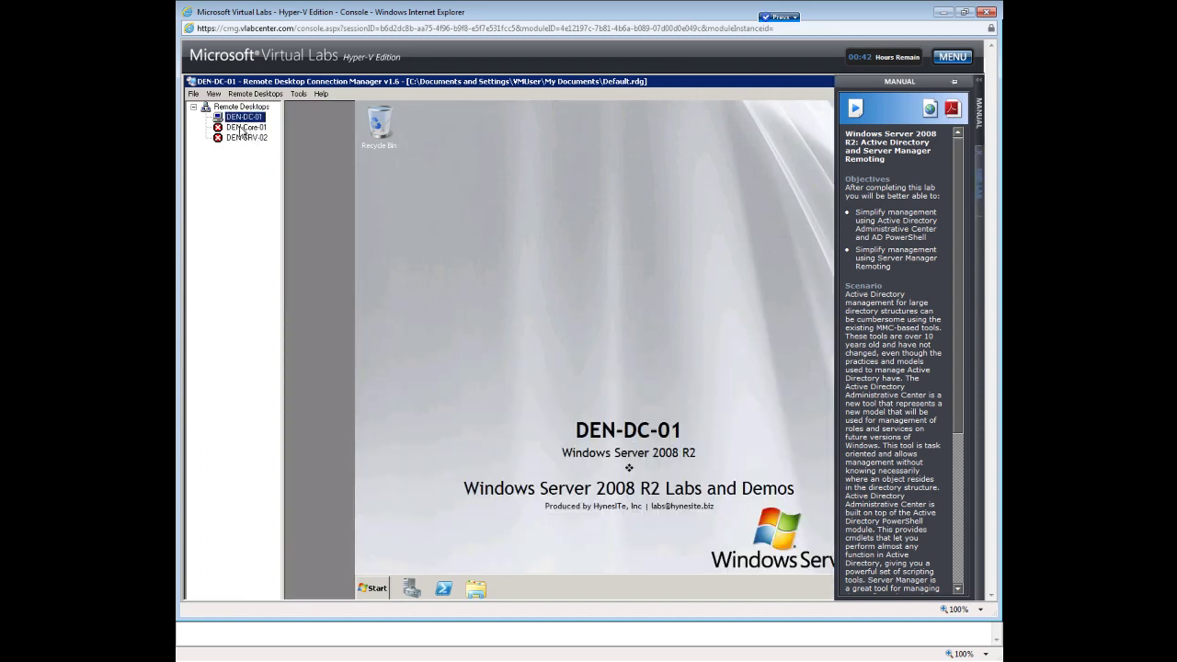
Open Active Directory Users and Computers from Start > Administrative Tools on DEN-DC-01.
left_click(381, 594)
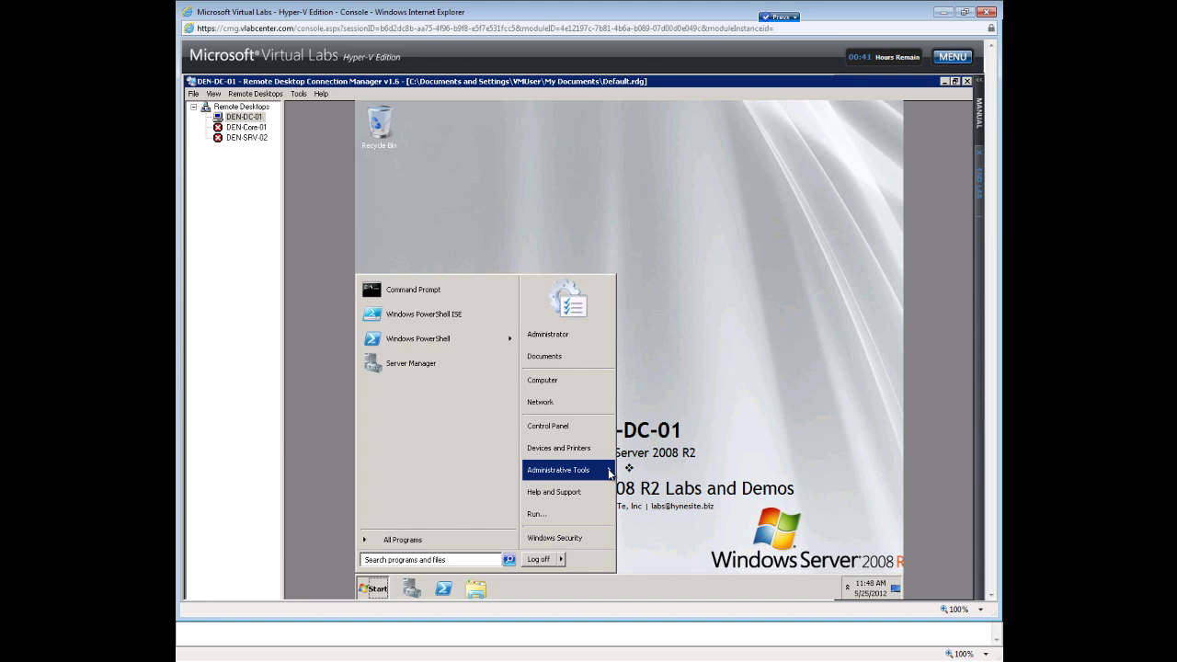
left_click(609, 473)
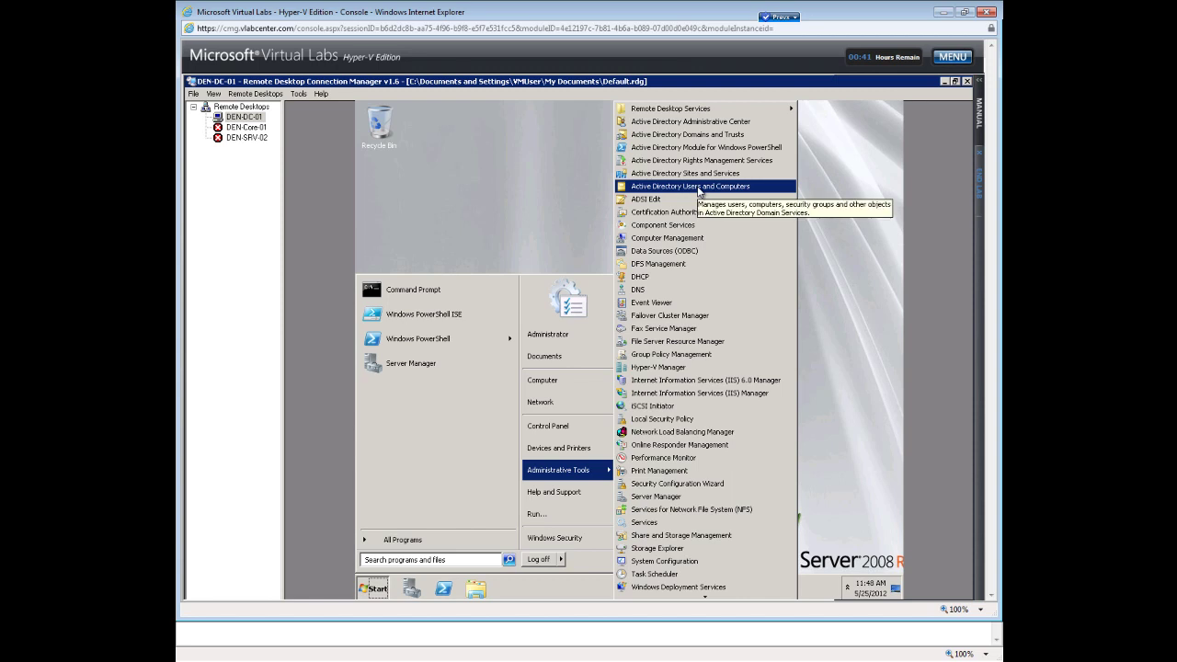
left_click(698, 187)
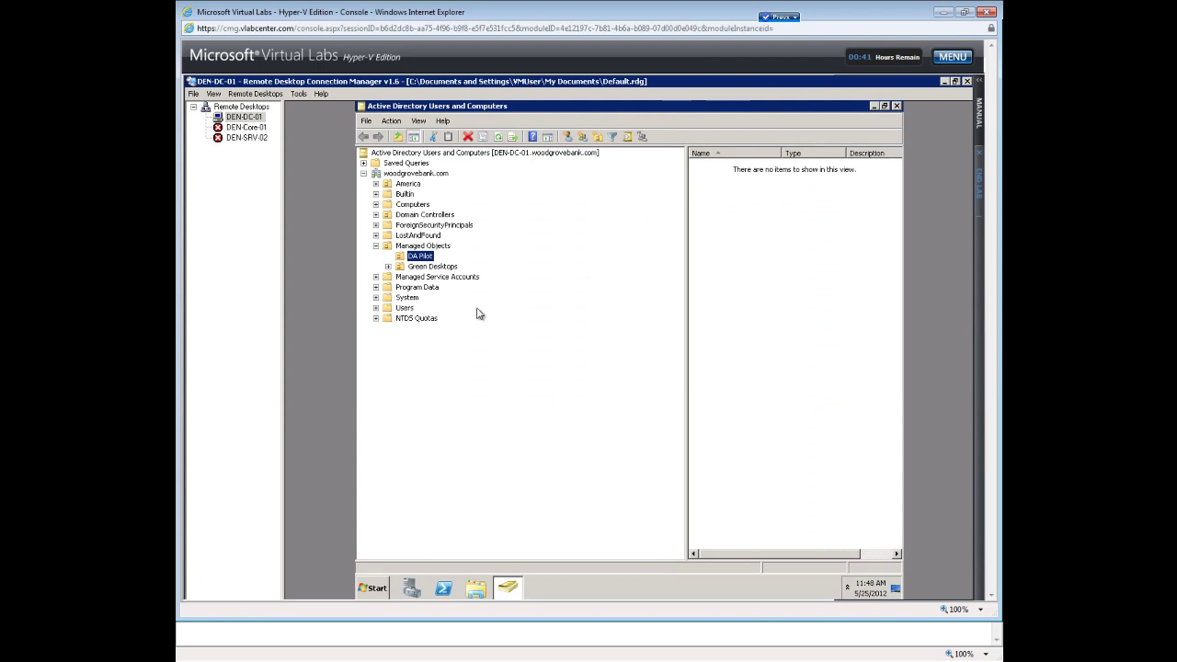
Select the Users container and widen the details pane listing its accounts and groups.
left_click(394, 312)
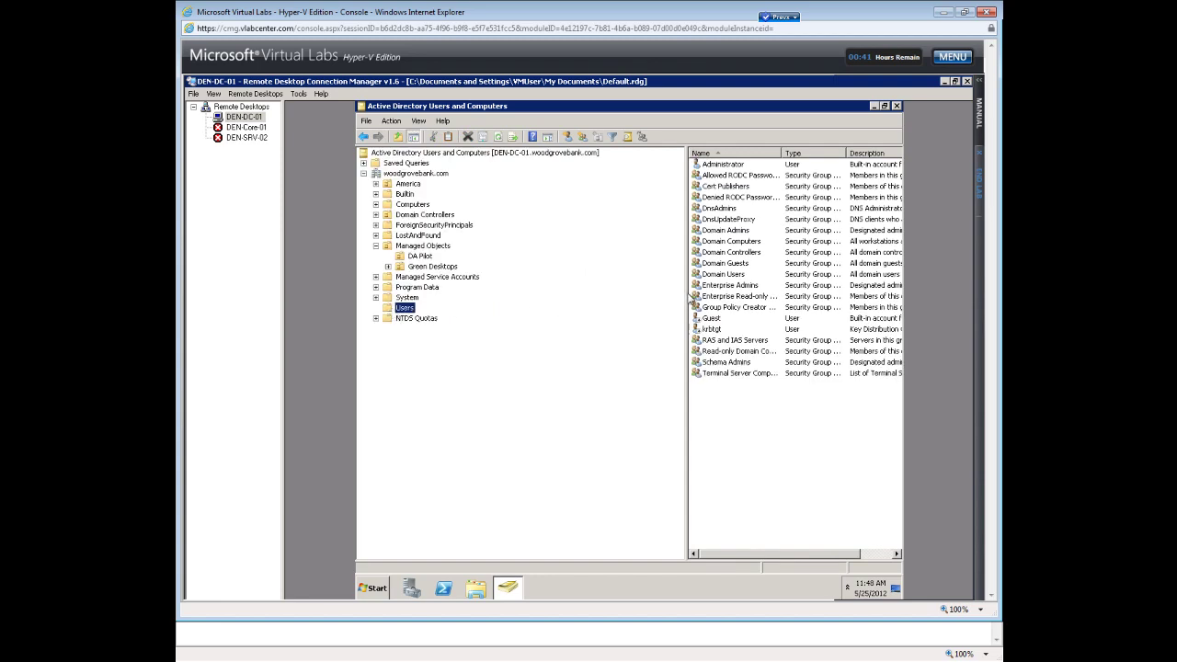
left_click_drag(688, 299, 512, 306)
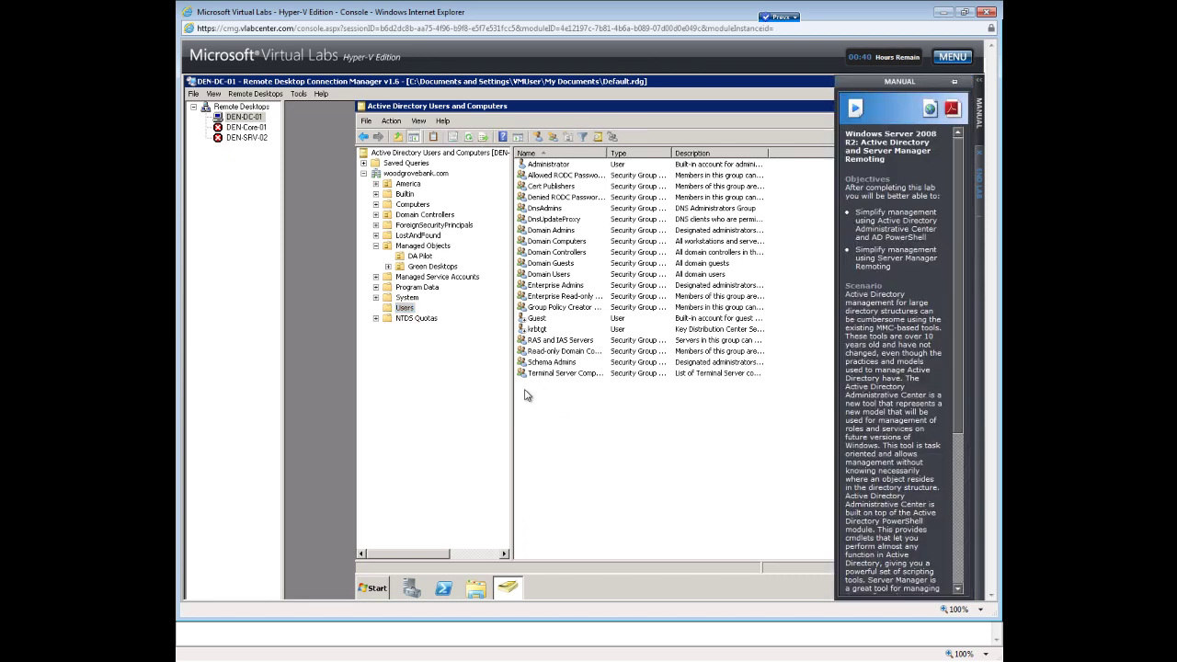
Start a New > User in the Users container, entering the user's full name and logon name.
right_click(526, 395)
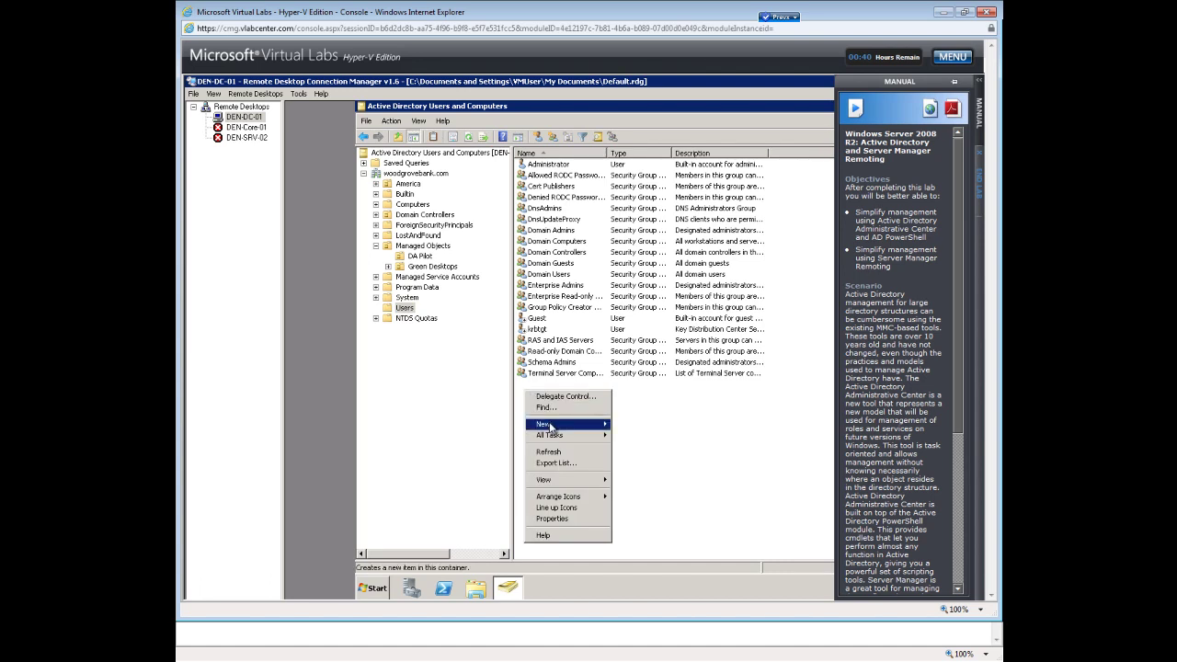
mouse_move(550, 426)
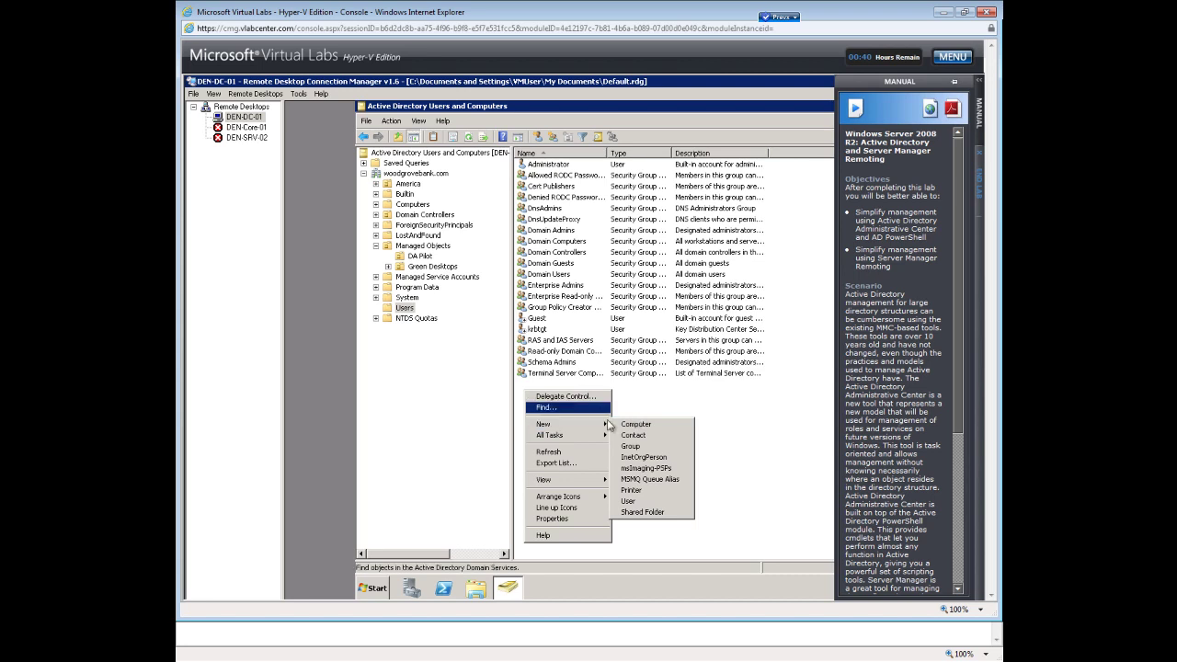
mouse_move(590, 428)
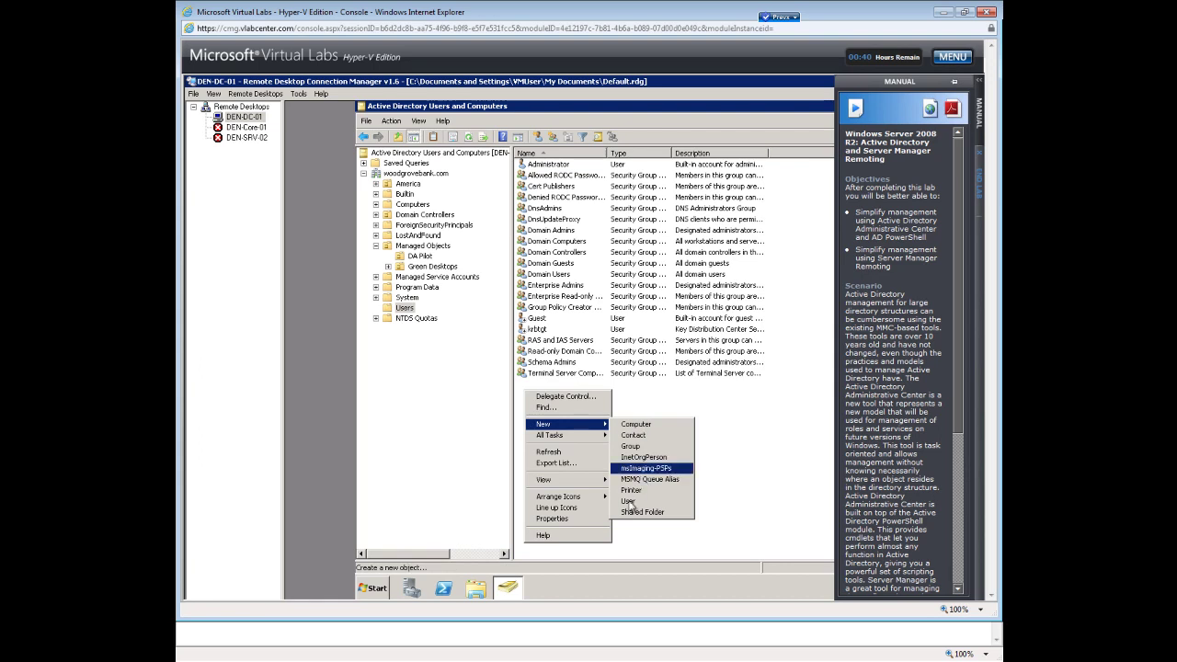
left_click(633, 502)
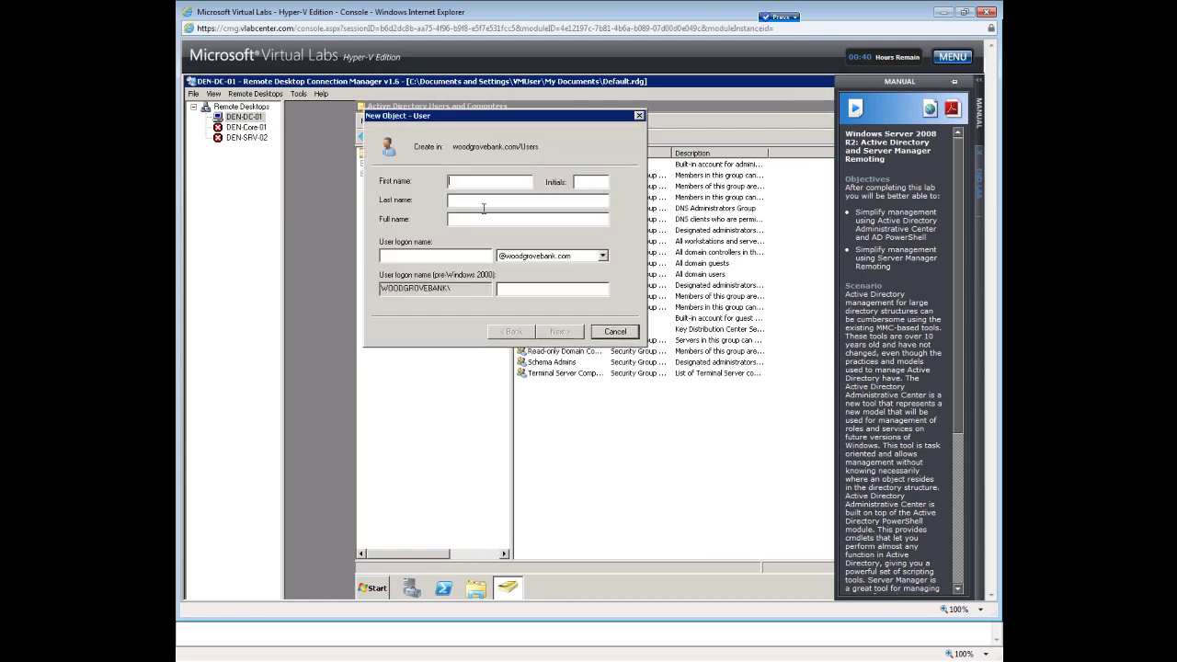
key("Tab")
key("Tab")
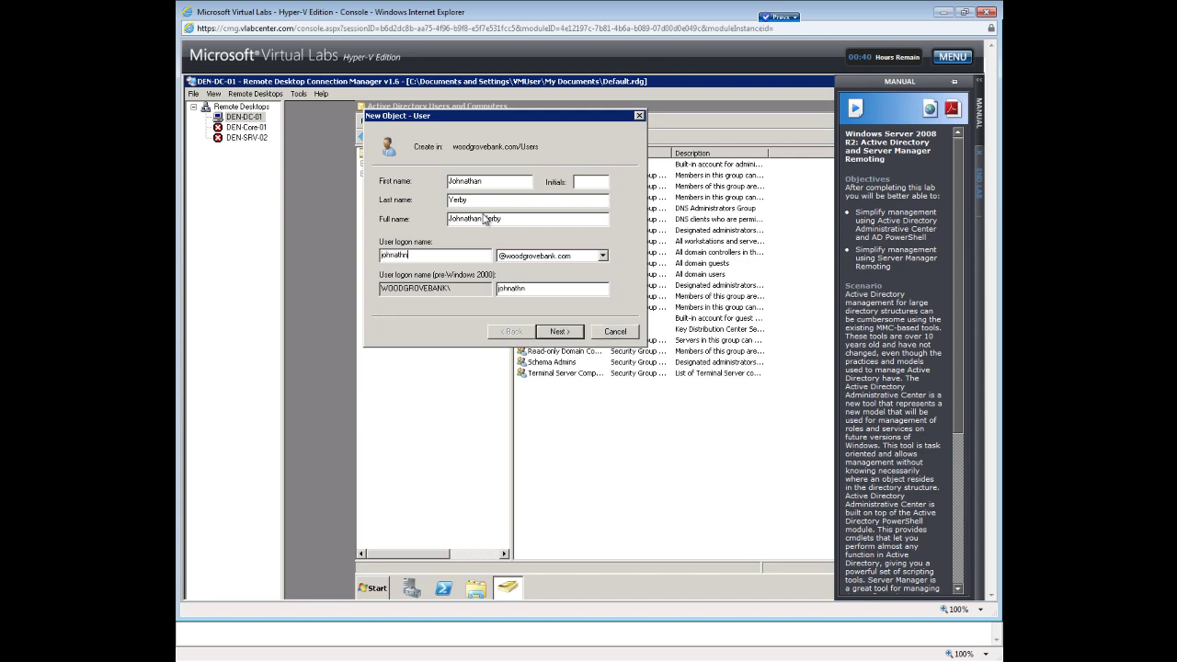
Enter and confirm the account password, then finish the new-user wizard.
left_click(561, 331)
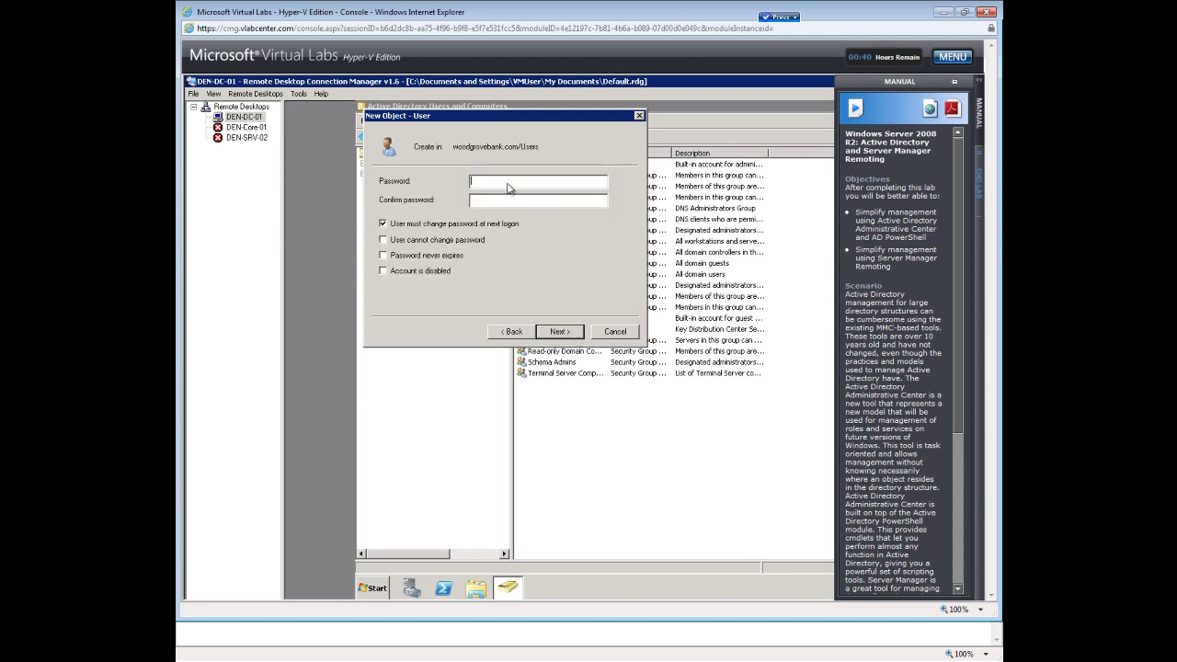
type("Pa$$w0rd")
key("BackSpace")
key("BackSpace")
key("BackSpace")
key("BackSpace")
key("BackSpace")
key("BackSpace")
key("BackSpace")
type("Pa$$w0rd")
type("1Pa$$w0rd1")
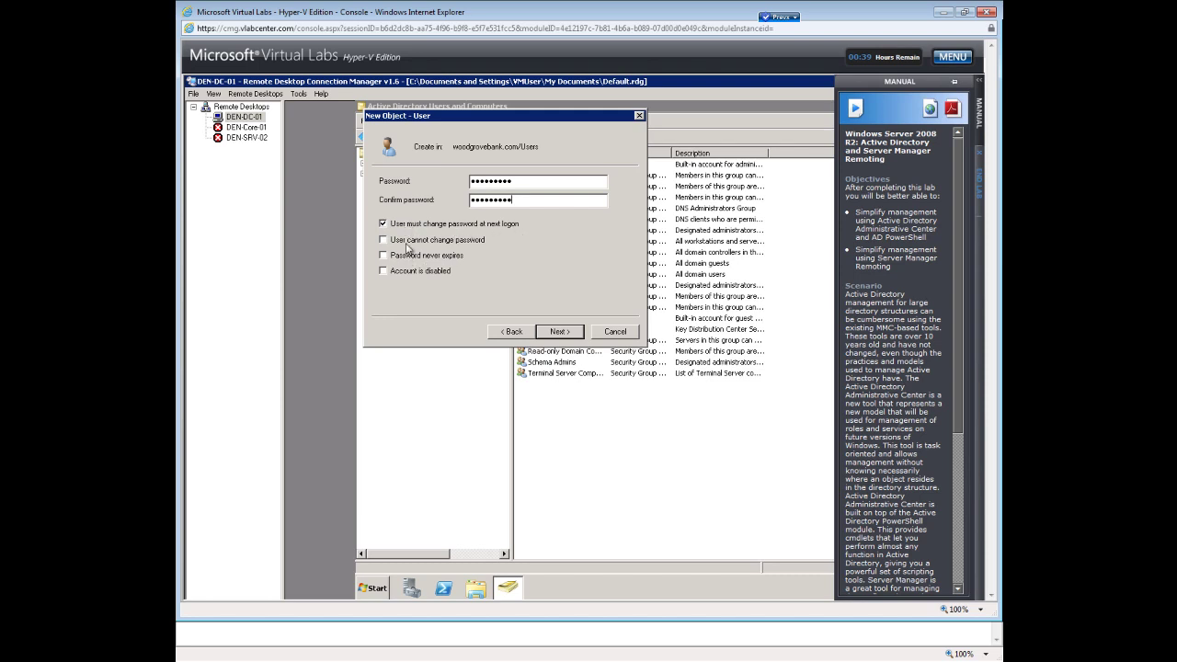
left_click(563, 333)
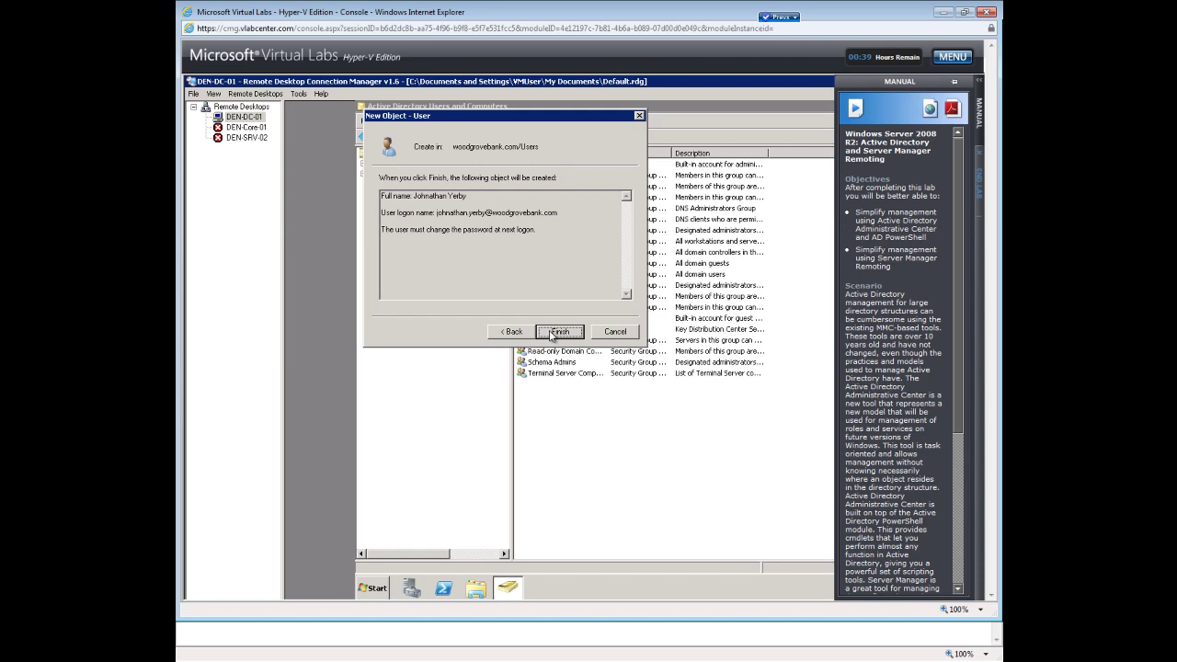
left_click(552, 334)
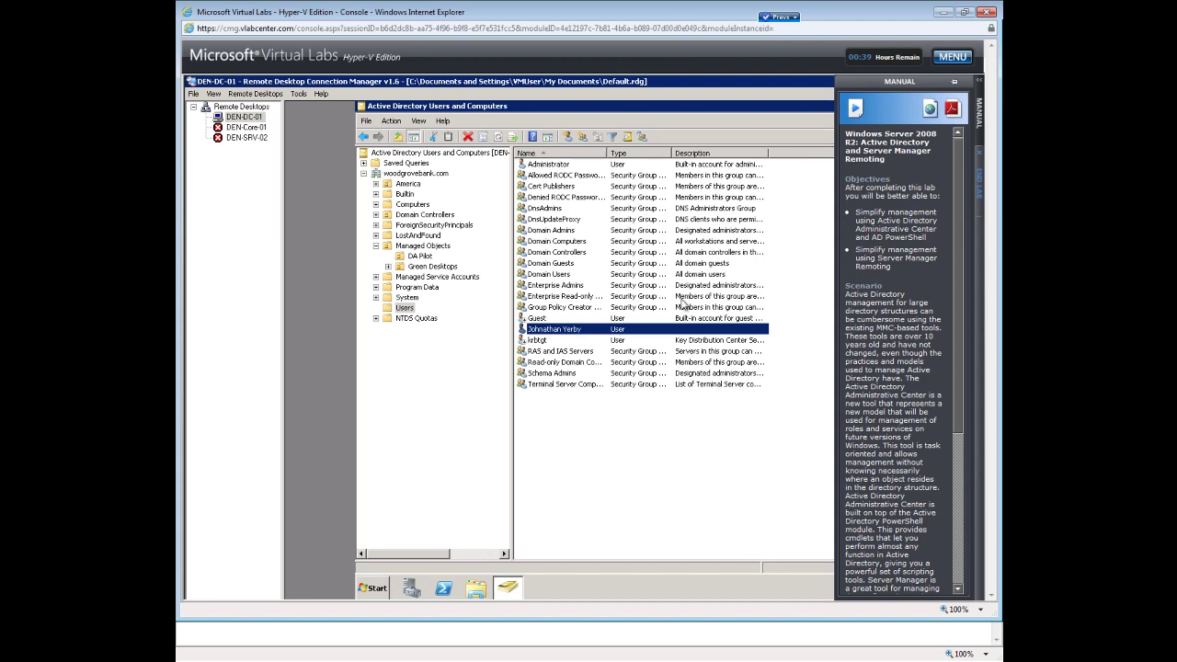
In the new user's properties, set description CEO and office PSC 315.
double_click(578, 331)
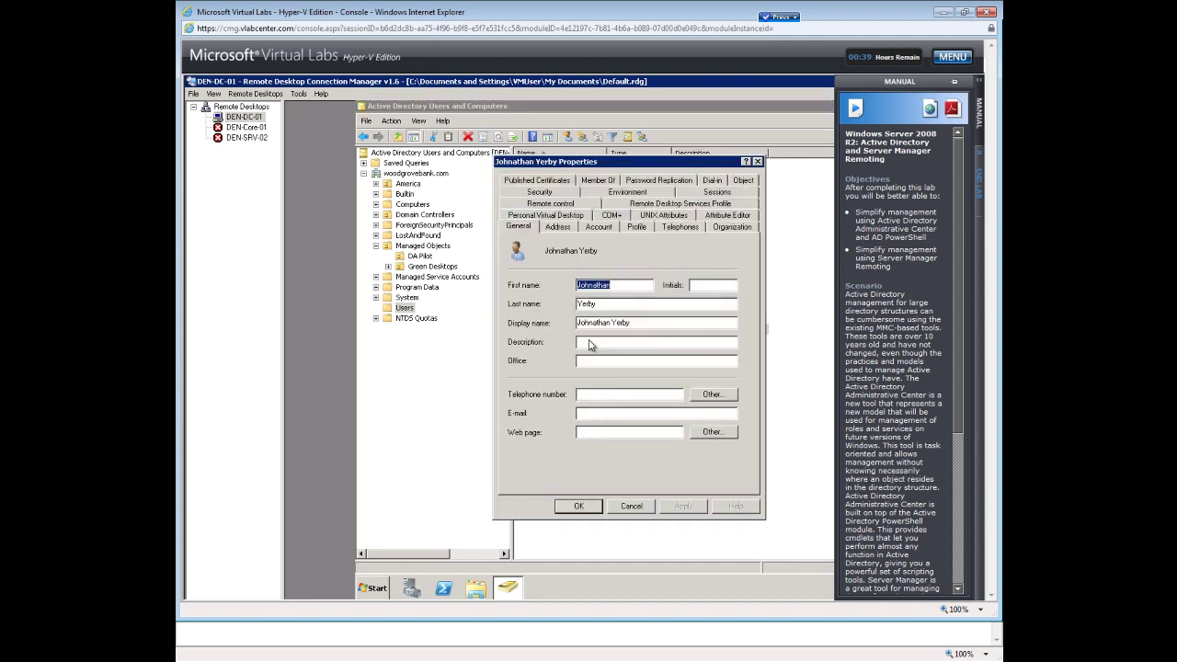
left_click(589, 345)
type("CEO")
key("Tab")
type("PSC 315")
Fill in the user's telephone number, e-mail address and web page.
left_click(602, 402)
type("27809")
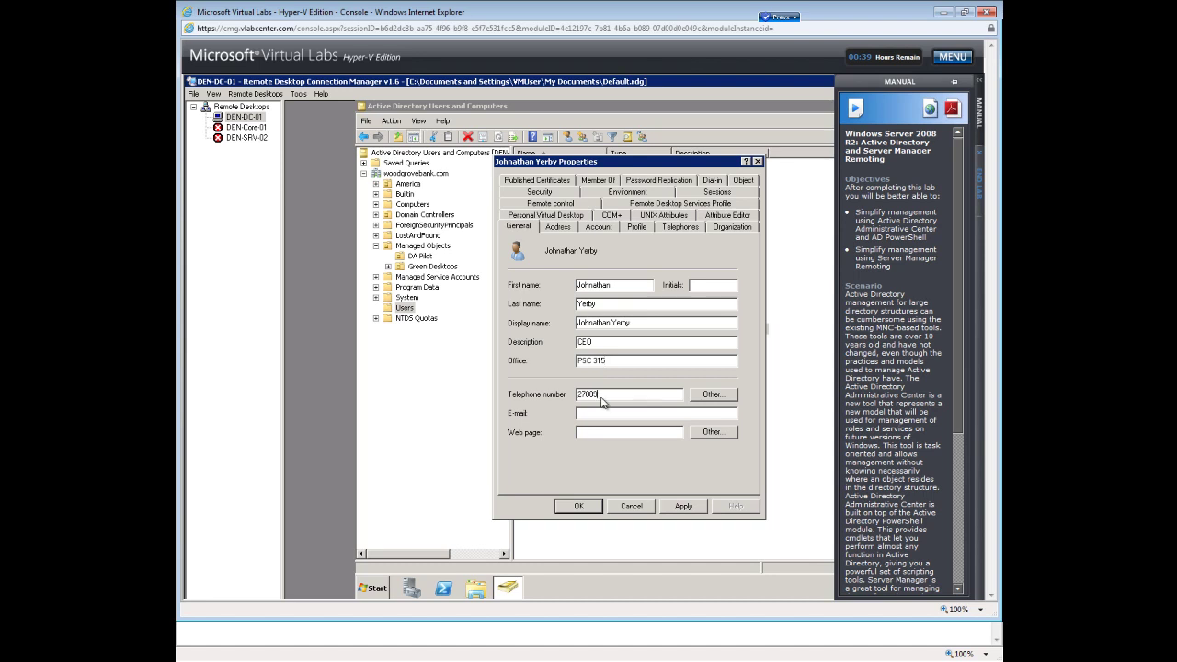
key("BackSpace")
key("BackSpace")
left_click(601, 415)
left_click(599, 436)
type("shizzleind.com")
Review the Address, Account, Profile, Telephones, Organization, Security and Environment tabs, then confirm with OK.
left_click(558, 229)
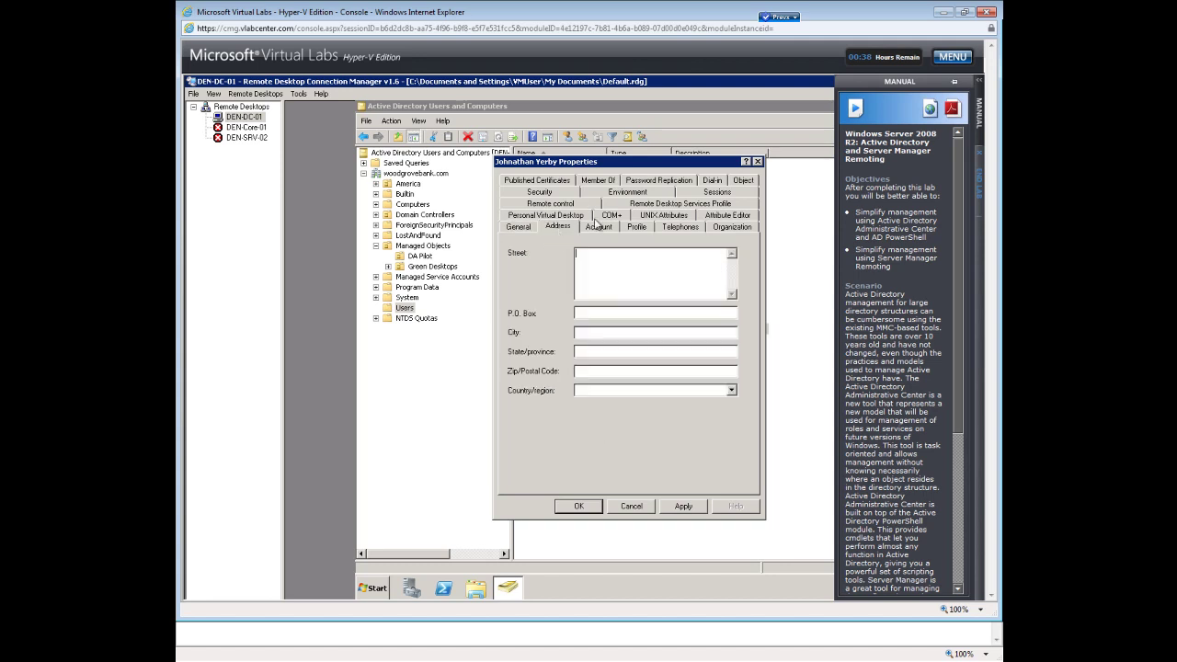
left_click(600, 226)
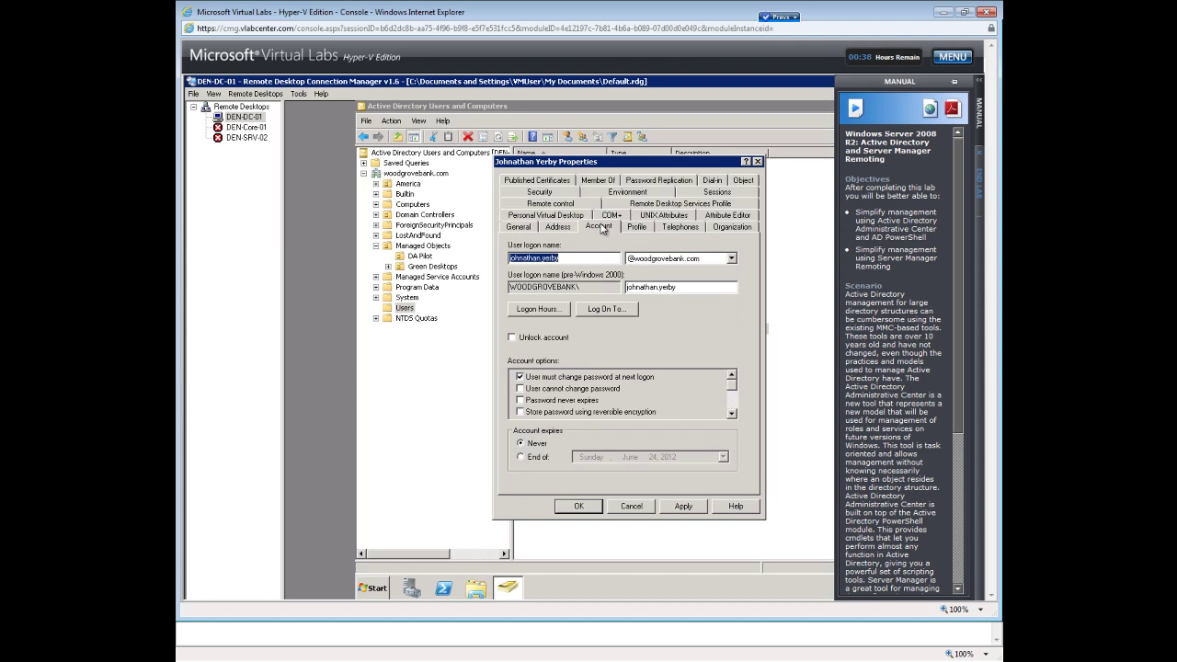
left_click(631, 230)
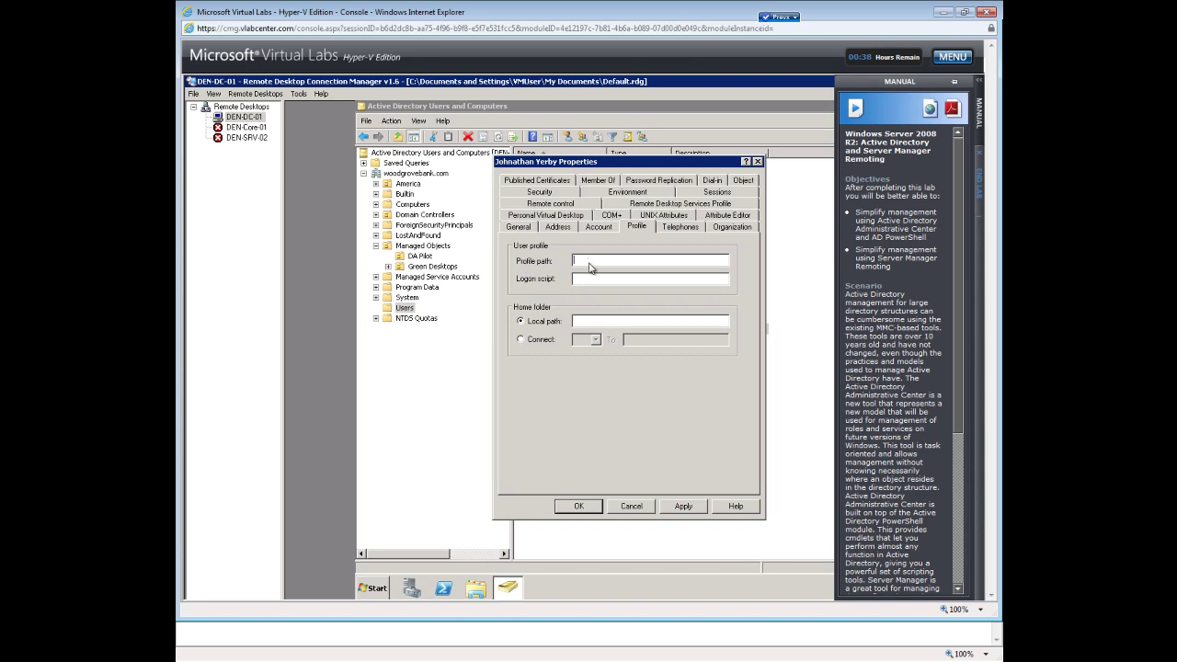
left_click(688, 228)
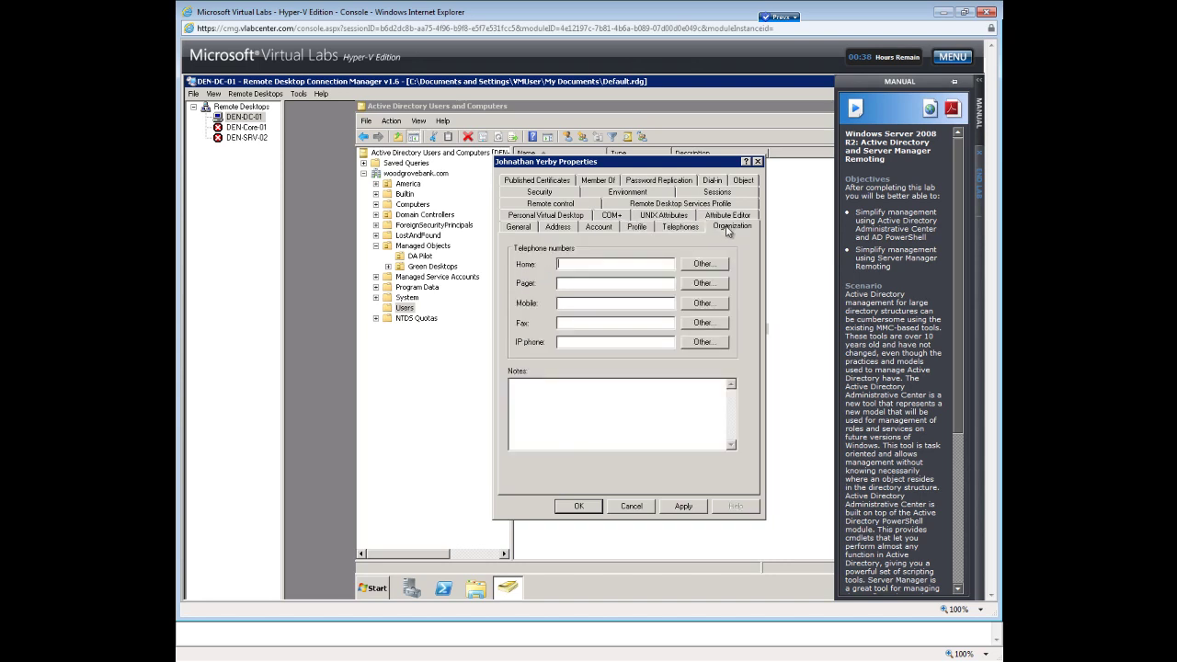
left_click(729, 230)
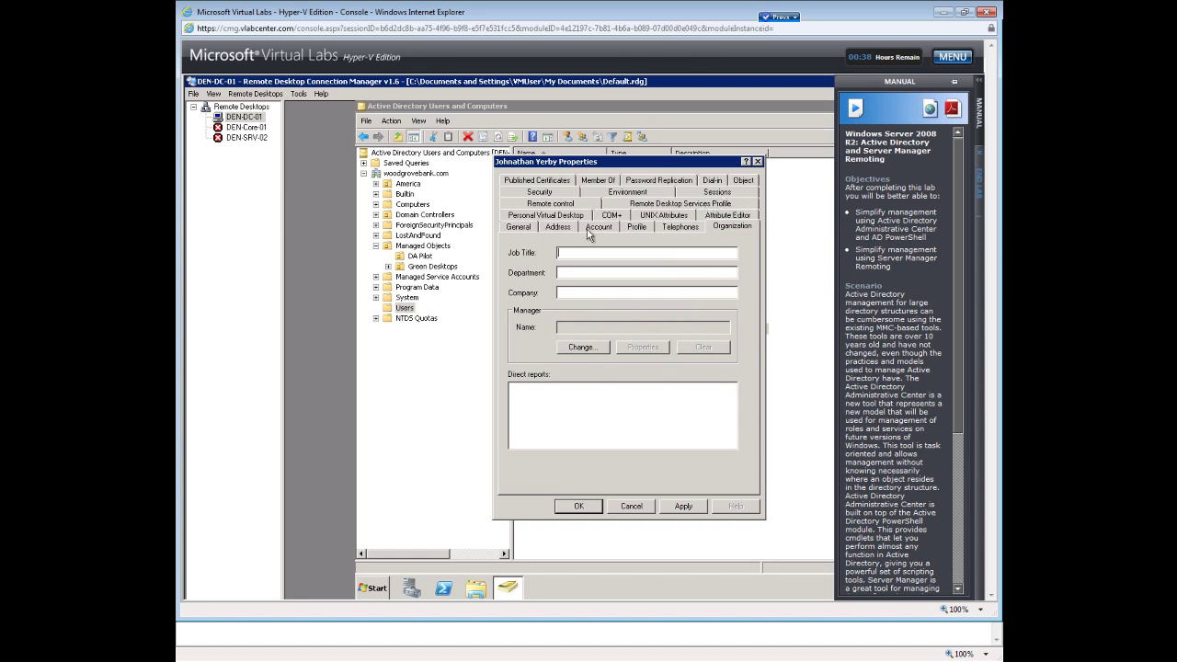
left_click(550, 195)
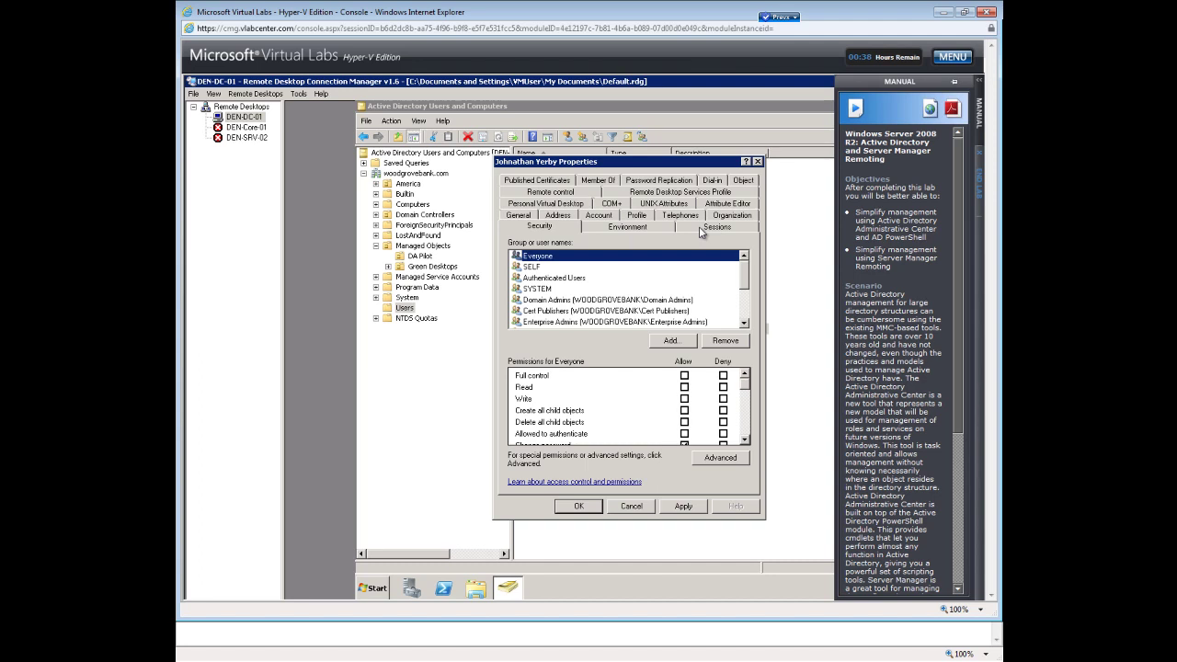
left_click(648, 232)
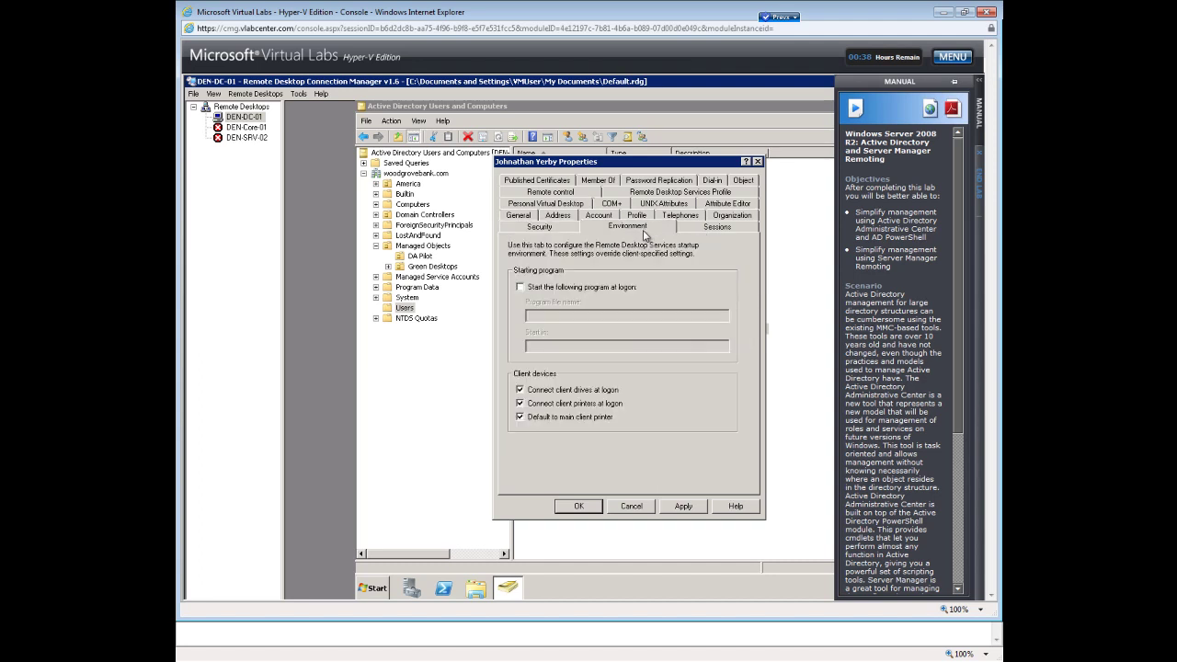
left_click(579, 506)
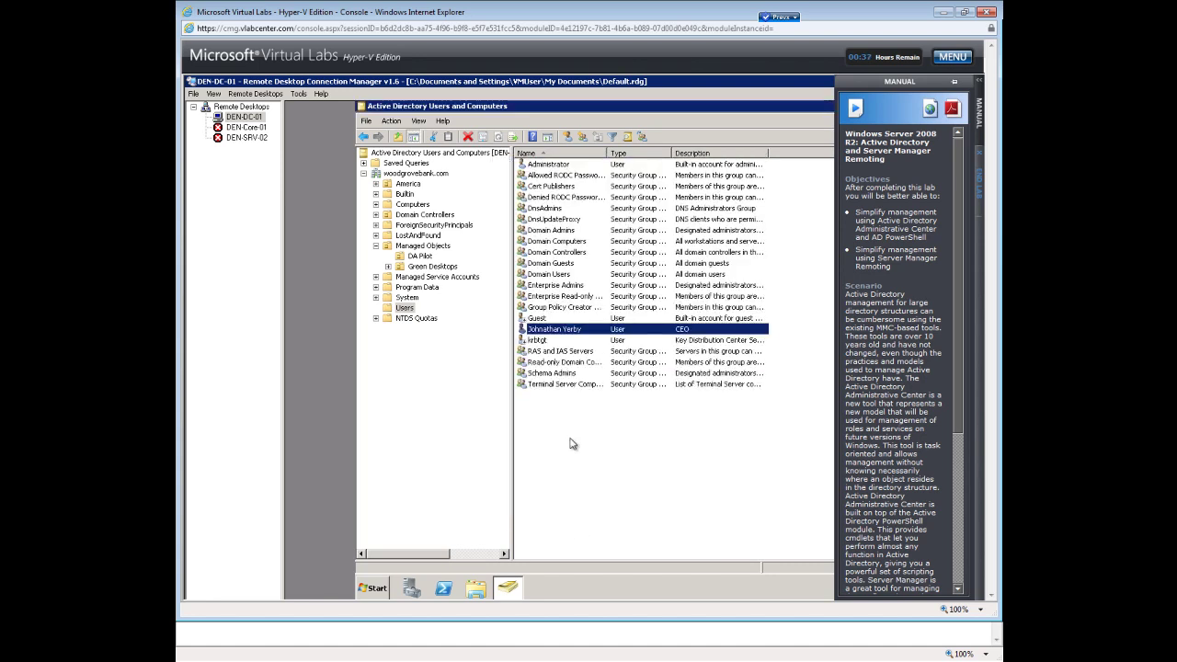
Start another new user in Users, entering the user's full name and logon name.
right_click(572, 449)
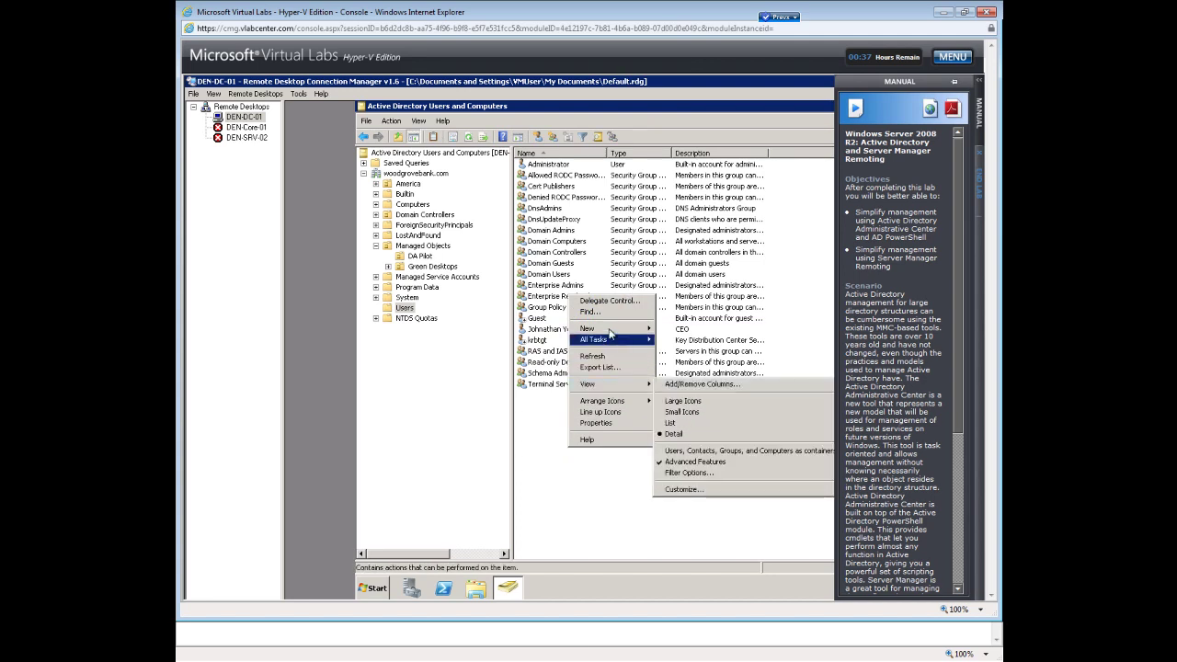
mouse_move(607, 328)
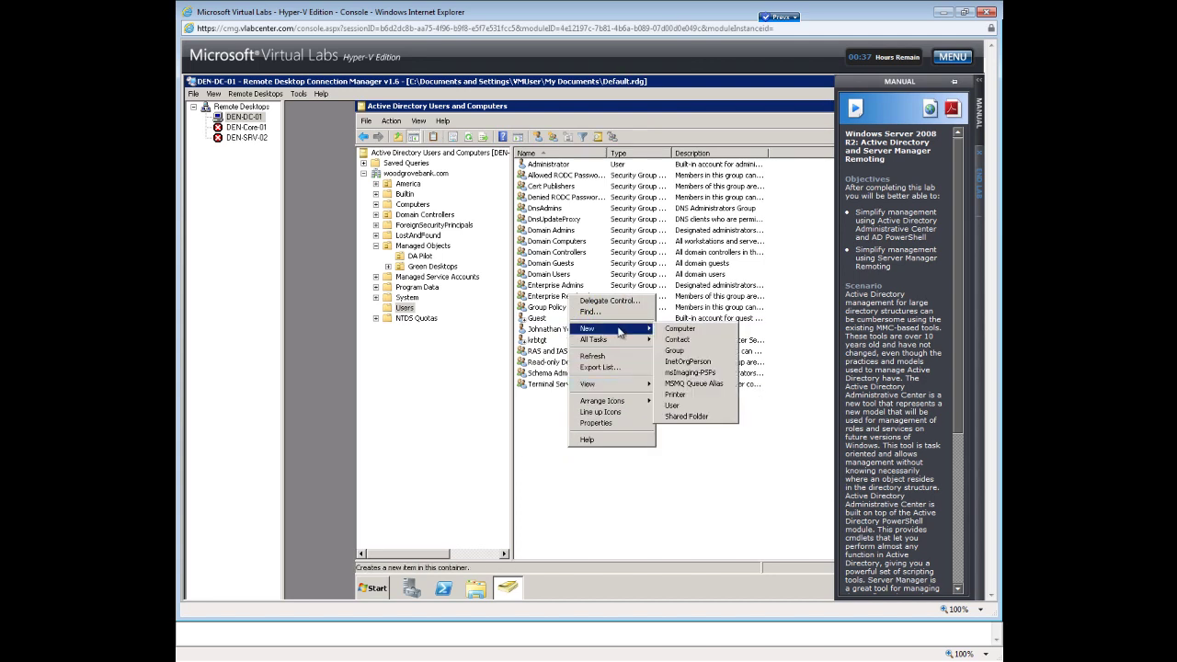
left_click(670, 406)
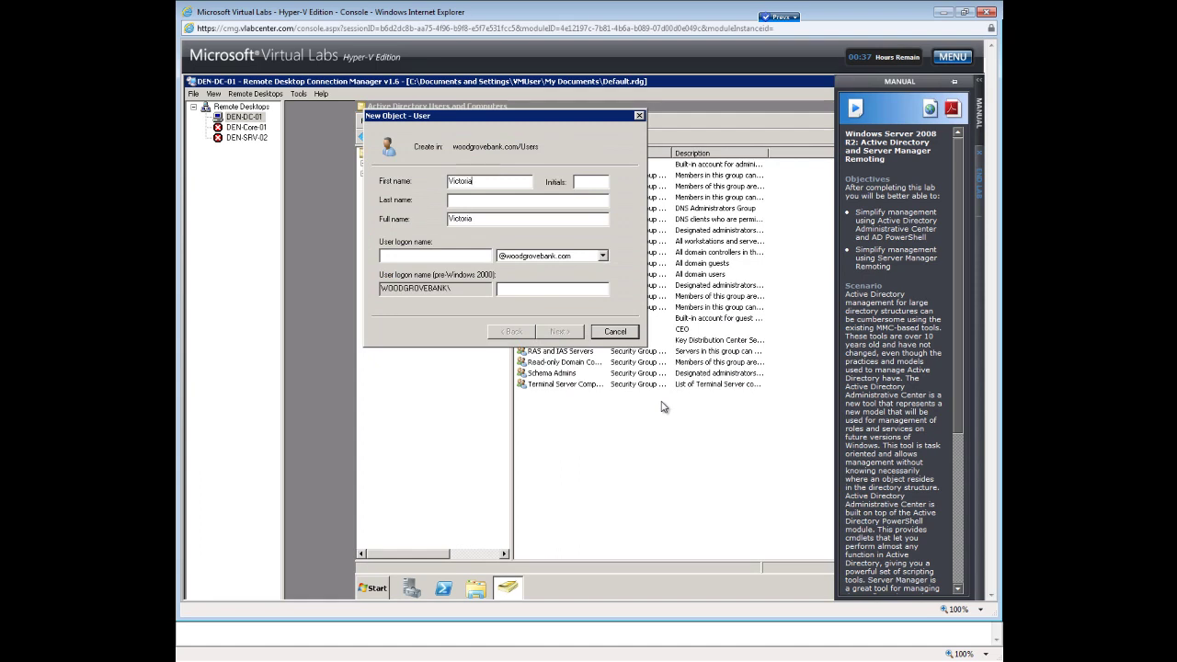
key("Tab")
key("Tab")
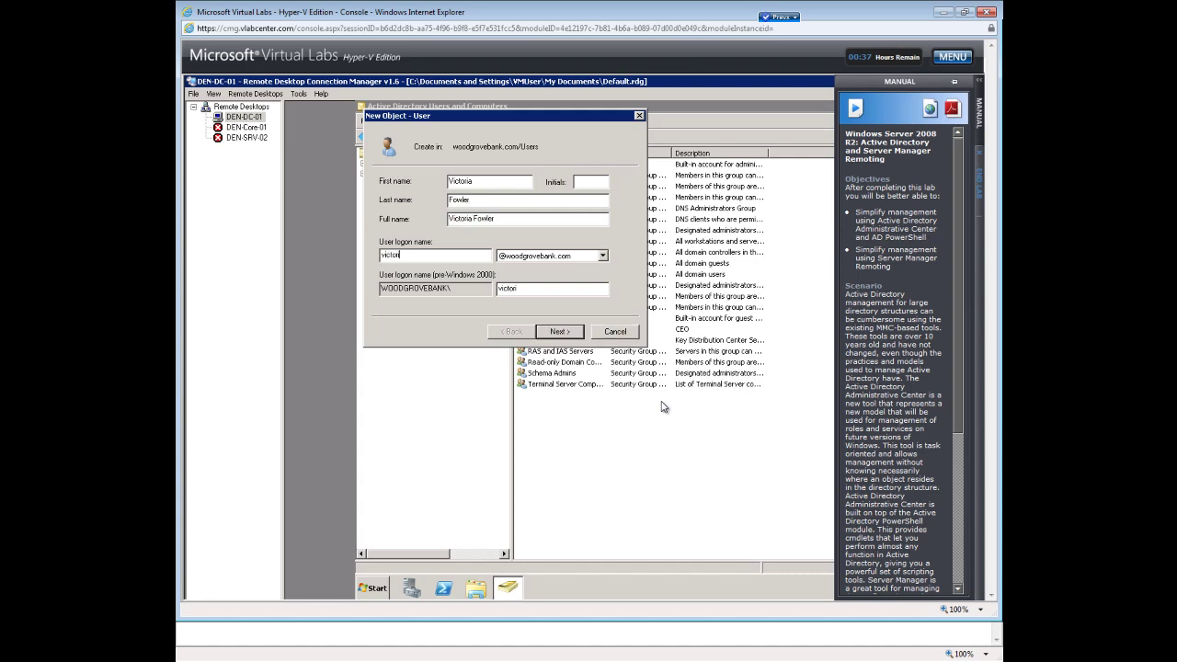
Enter and confirm the new user's password, then complete the wizard.
left_click(555, 335)
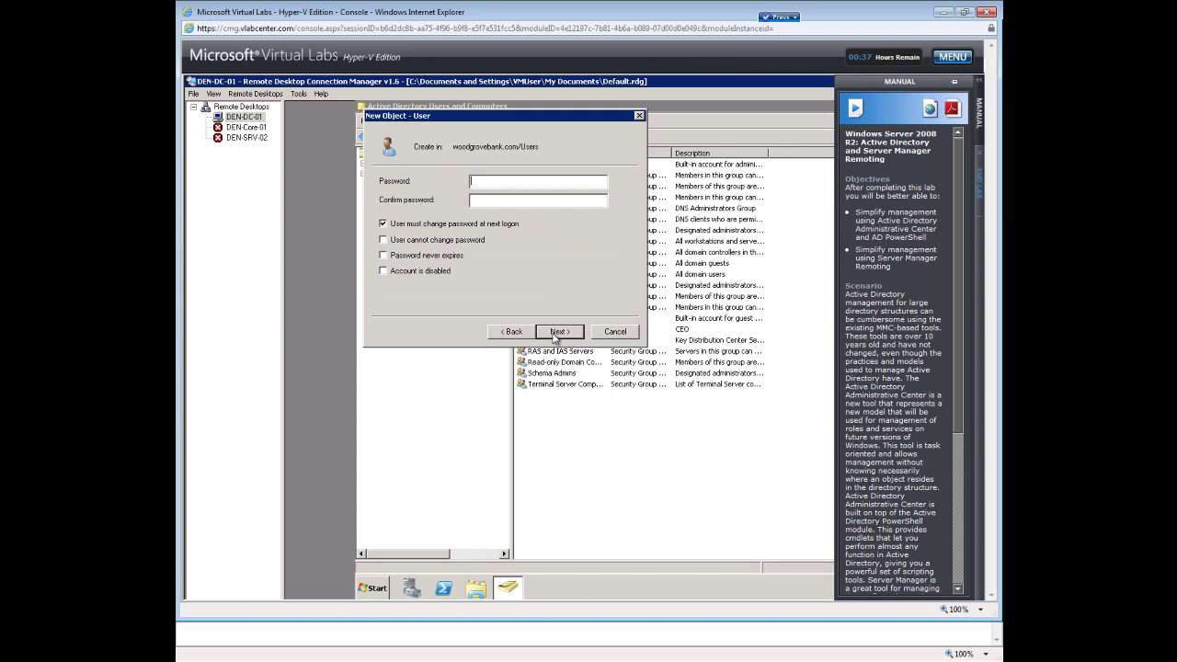
type("Pa$$w0rd1Pa$$w0rd1")
left_click(559, 331)
left_click(558, 331)
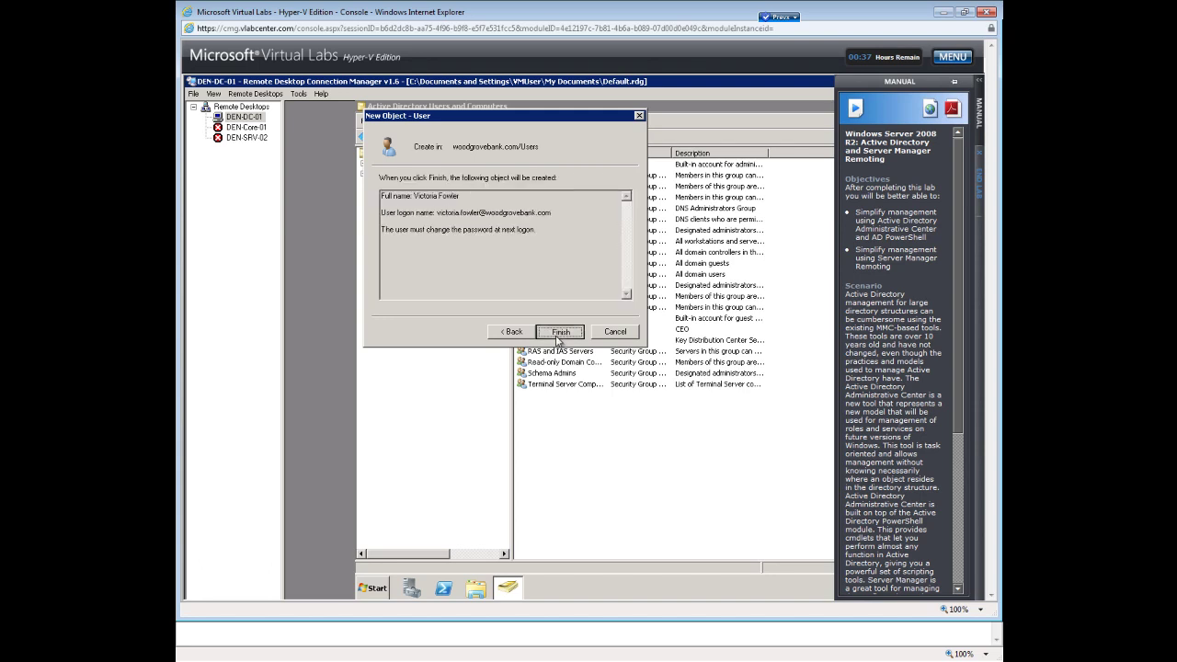
Start another new user in the Users container, entering the user's full name and logon name.
right_click(572, 437)
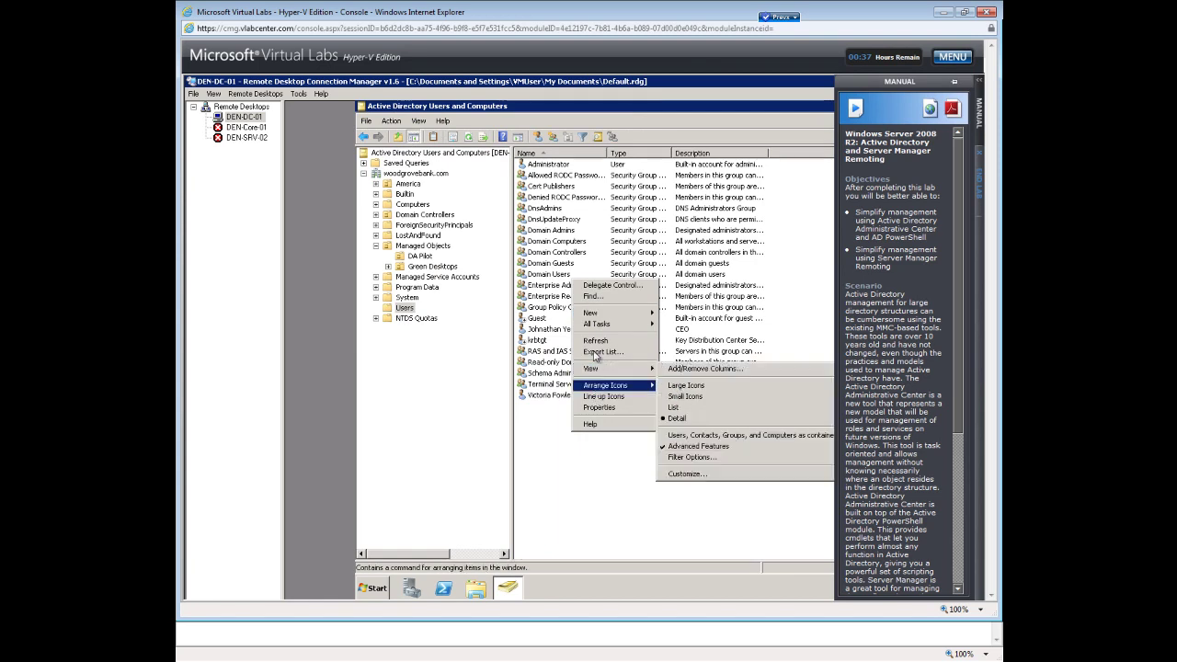
mouse_move(596, 313)
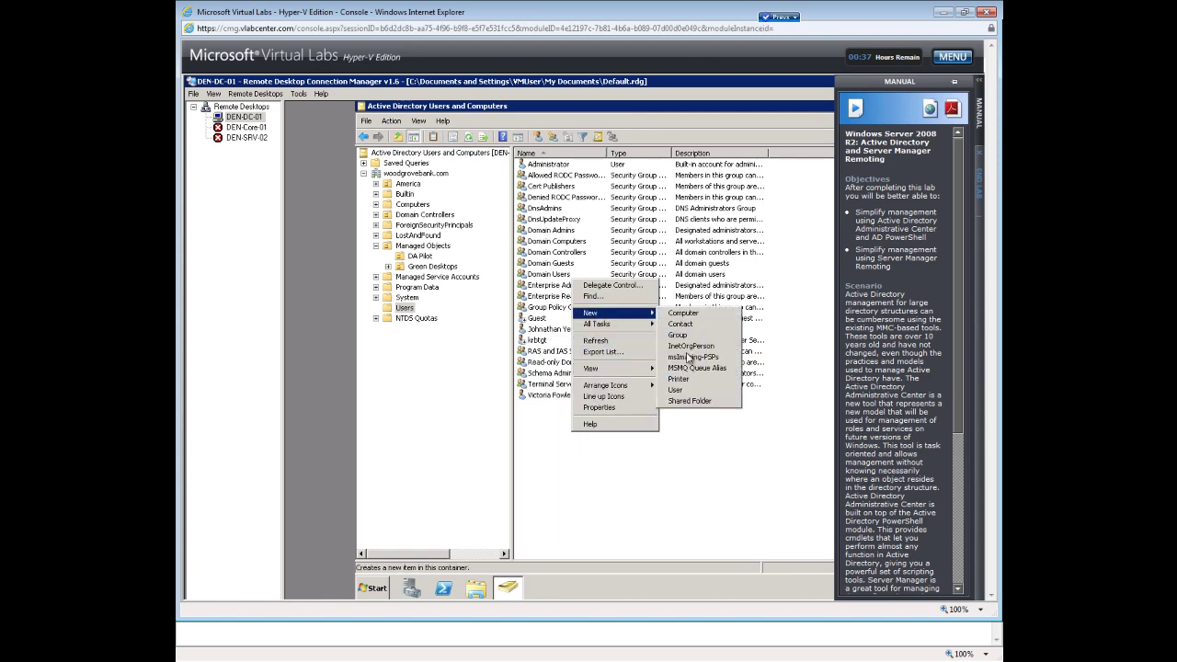
left_click(673, 391)
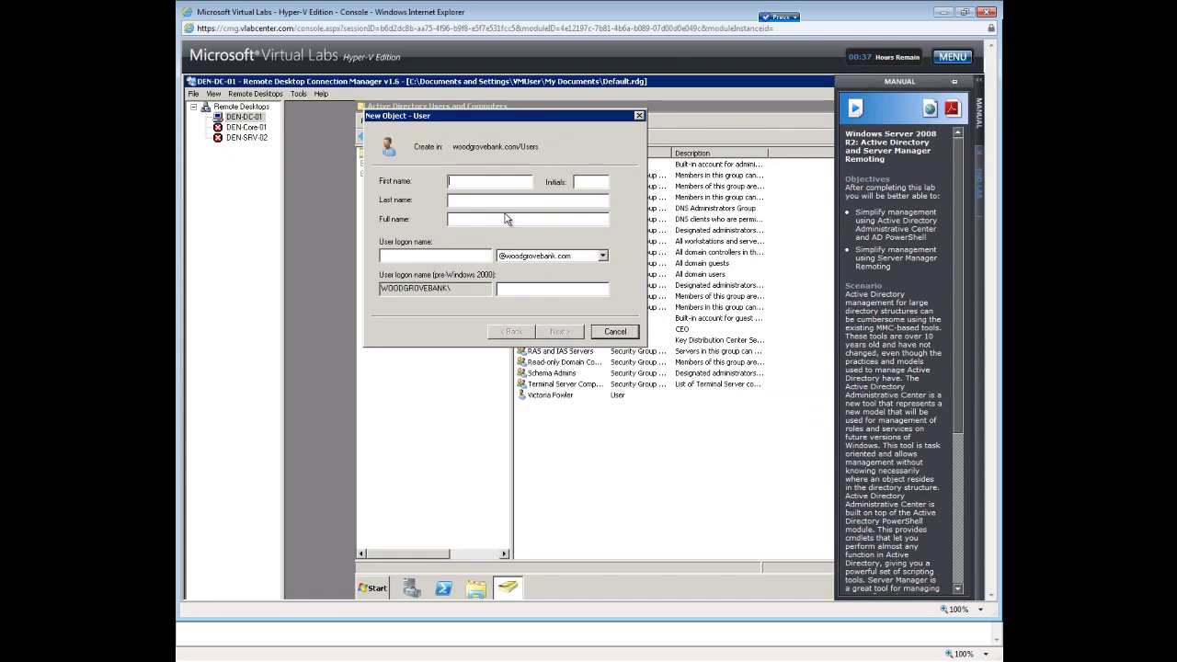
key("Tab")
Retype matching account passwords after the mismatch error and finish creating the user.
key("Tab")
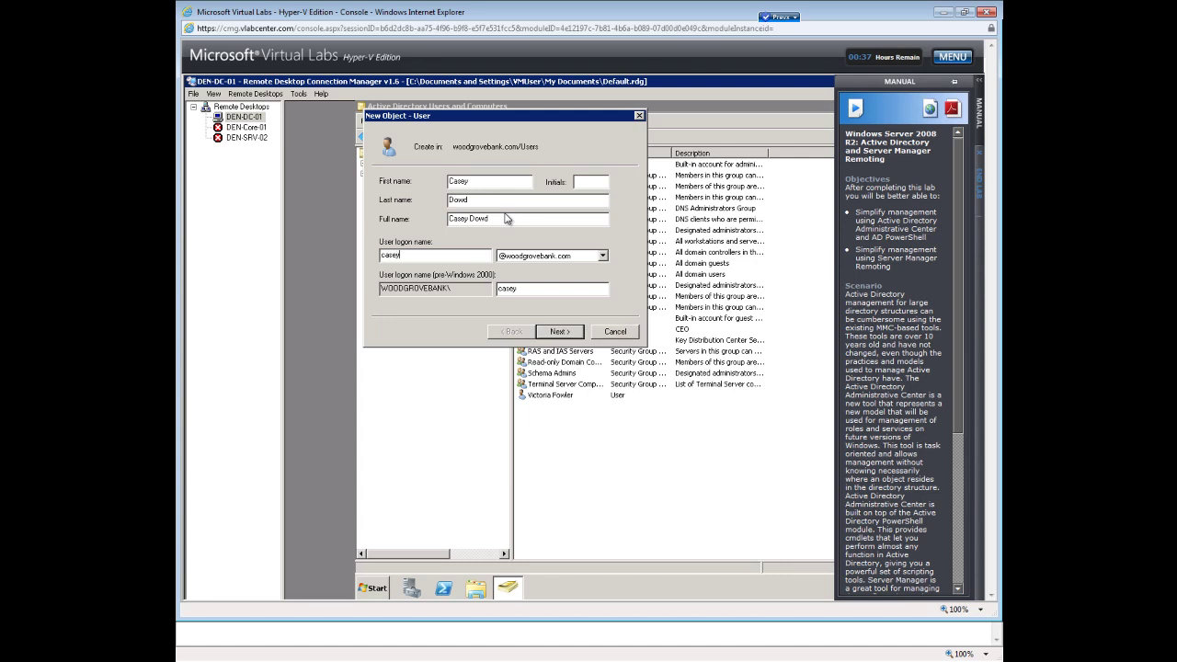
left_click(557, 333)
type("Pa$$w0rd")
key("Tab")
type("Pa$$w0r")
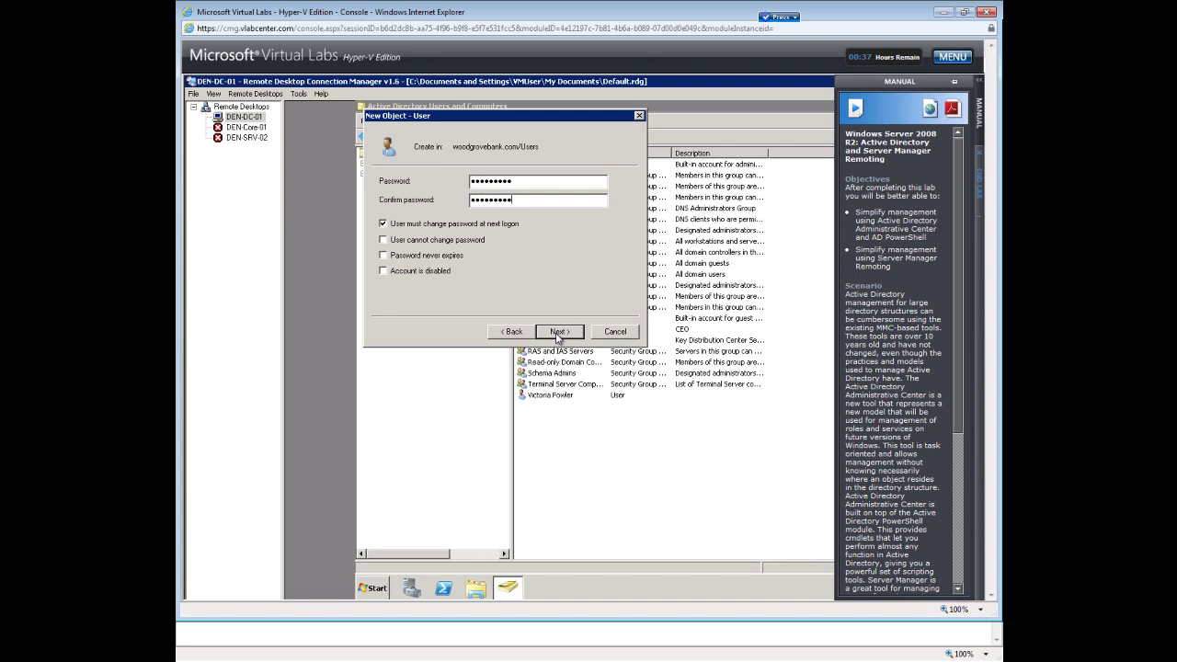
left_click(559, 333)
left_click(676, 382)
type("Pa$$w0")
key("BackSpace")
key("BackSpace")
key("BackSpace")
key("BackSpace")
key("BackSpace")
key("BackSpace")
type("Pa$$w0rd")
key("Tab")
type("Pa$$w0rd")
left_click(562, 332)
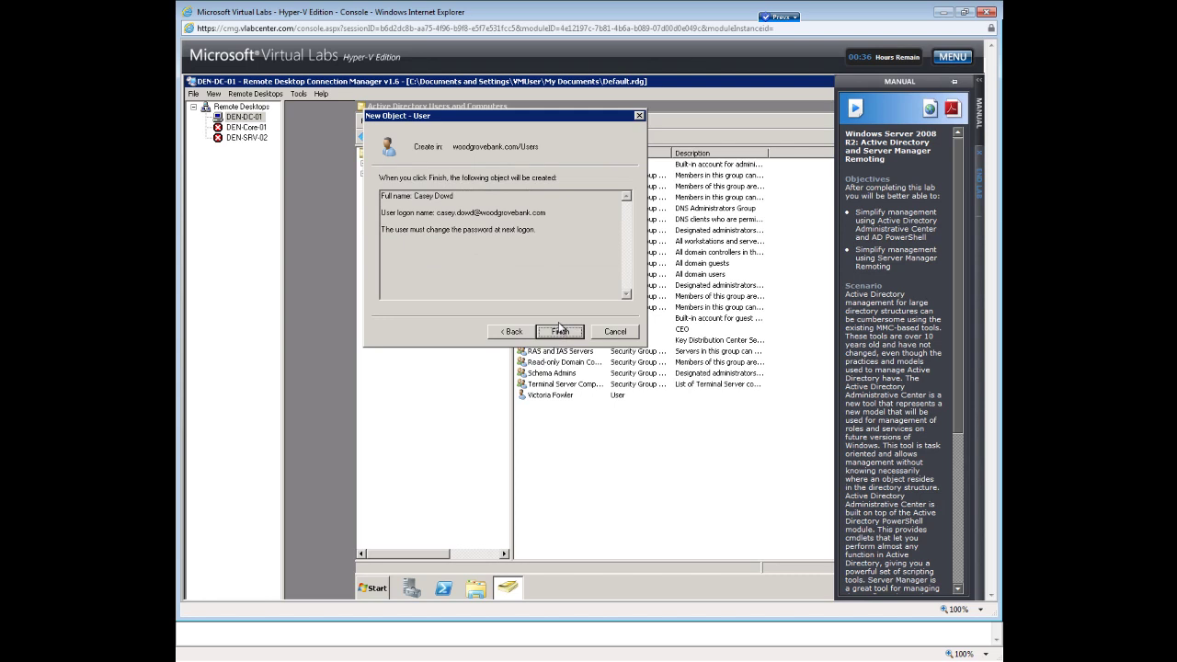
left_click(561, 331)
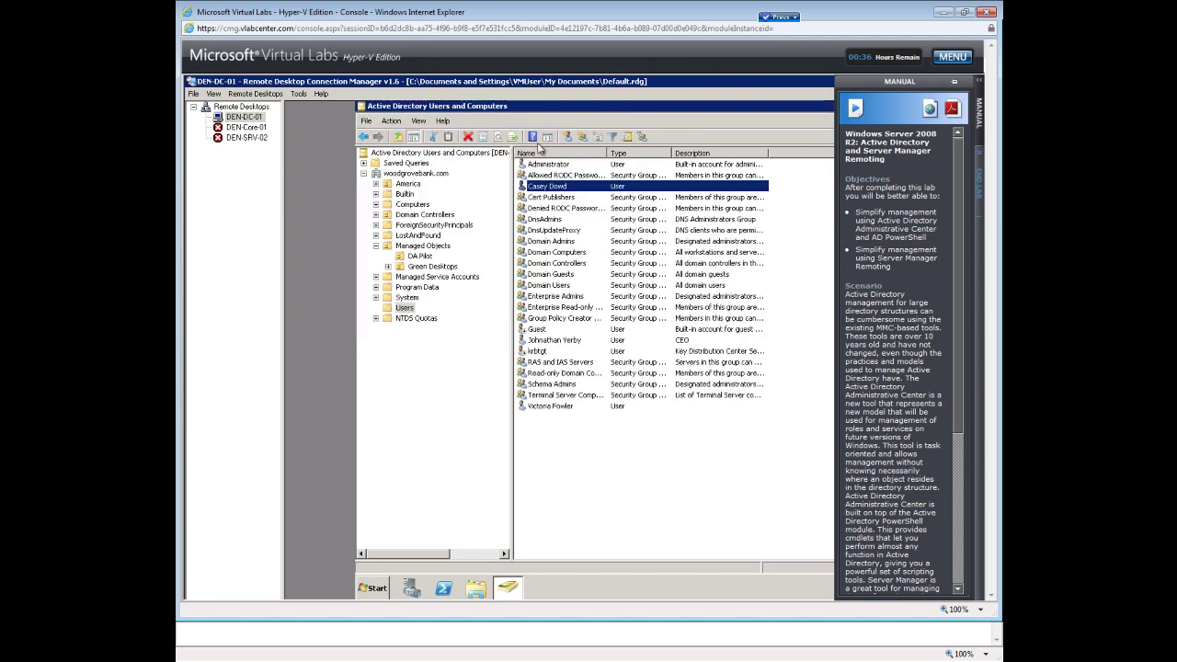
right_click(567, 466)
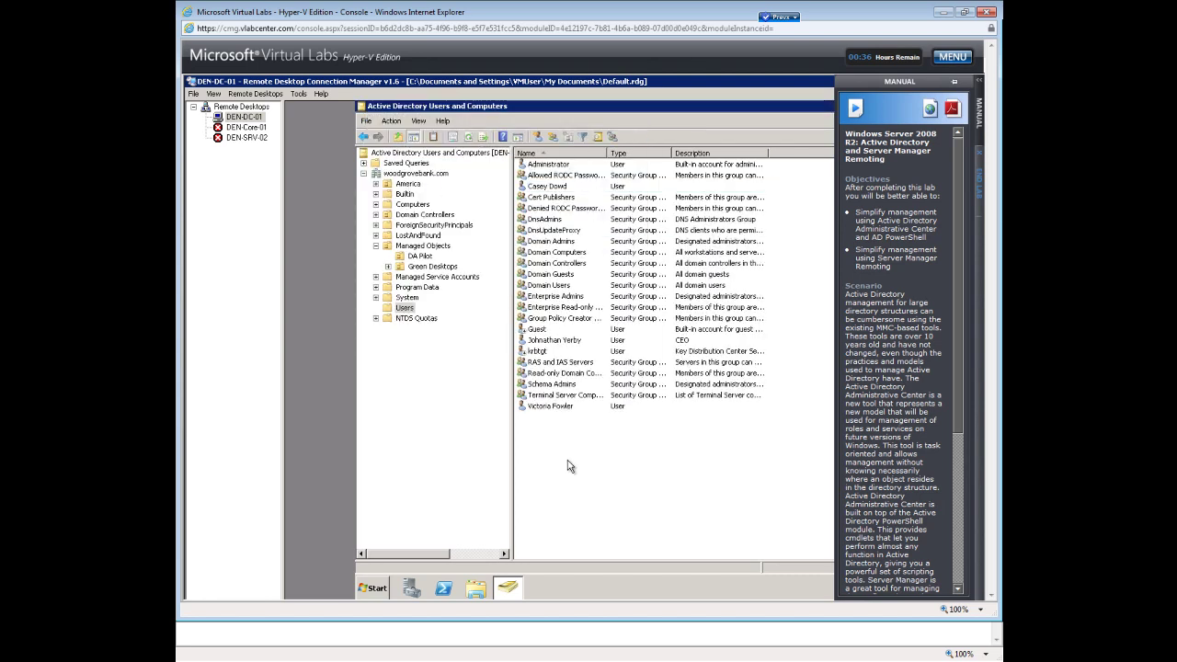
Create the third user with its name and logon name, keeping default password options, through Finish.
mouse_move(596, 345)
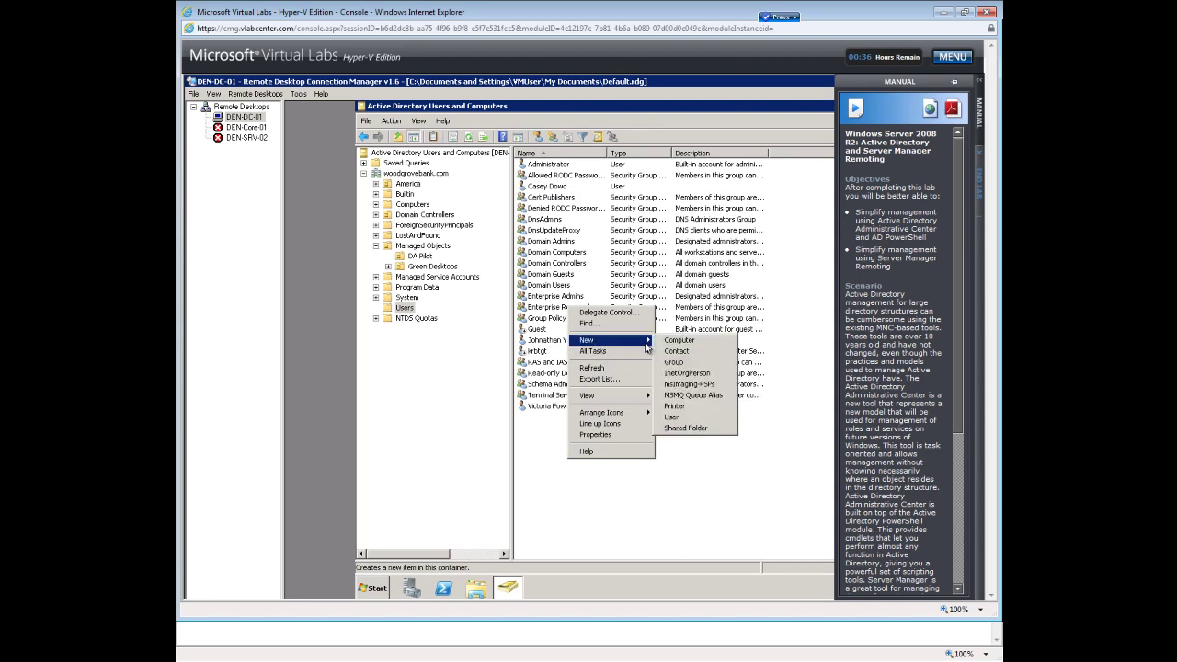
left_click(676, 419)
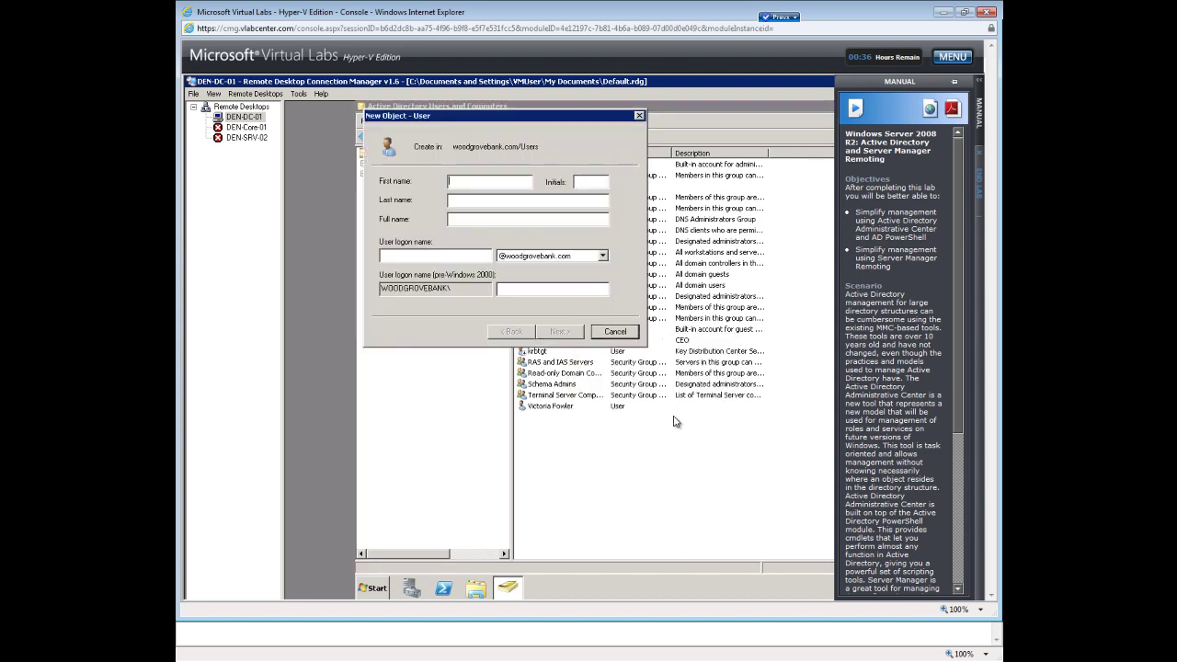
type("Varney")
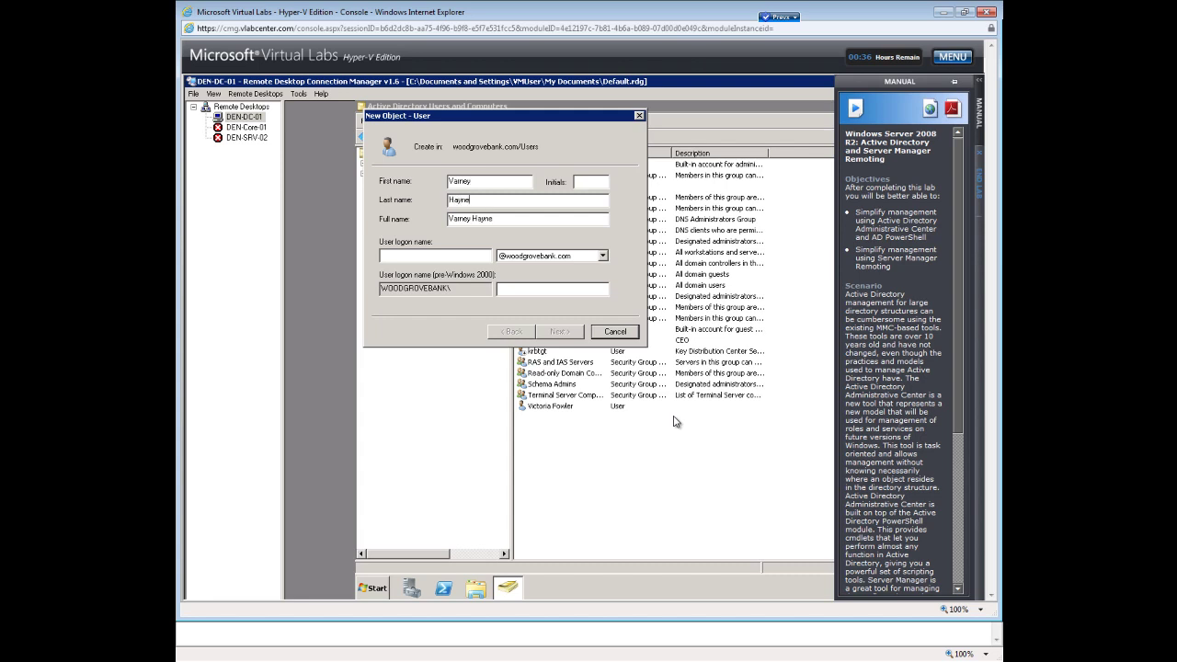
key("Tab")
key("Tab")
type("v")
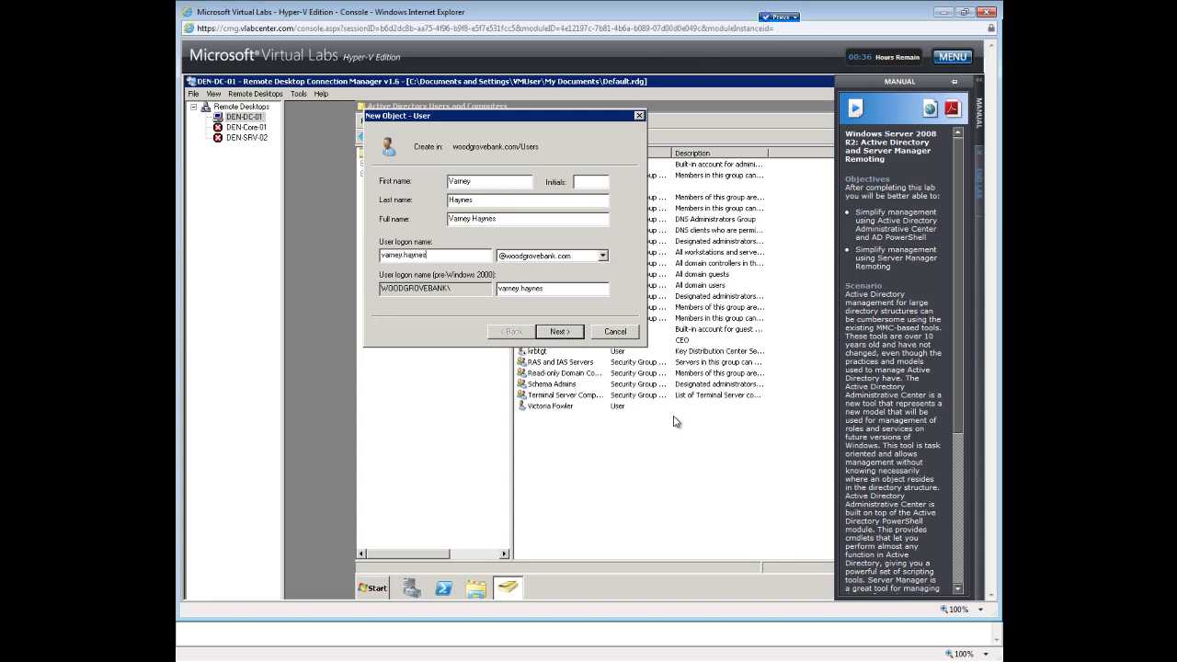
left_click(567, 332)
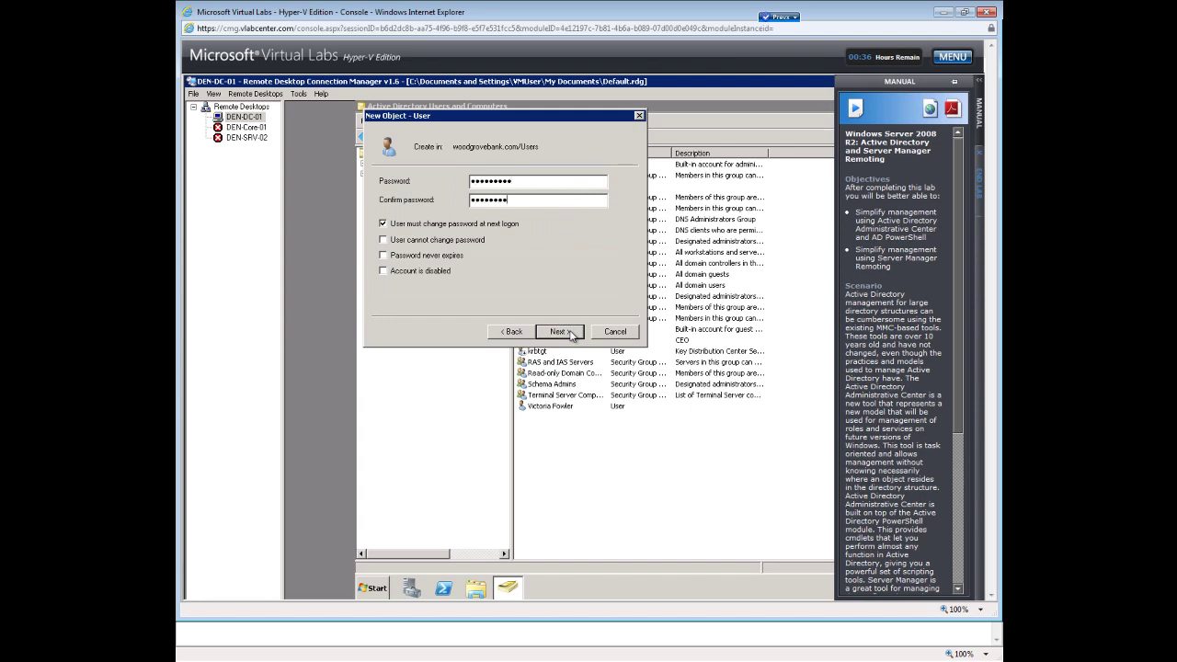
left_click(563, 332)
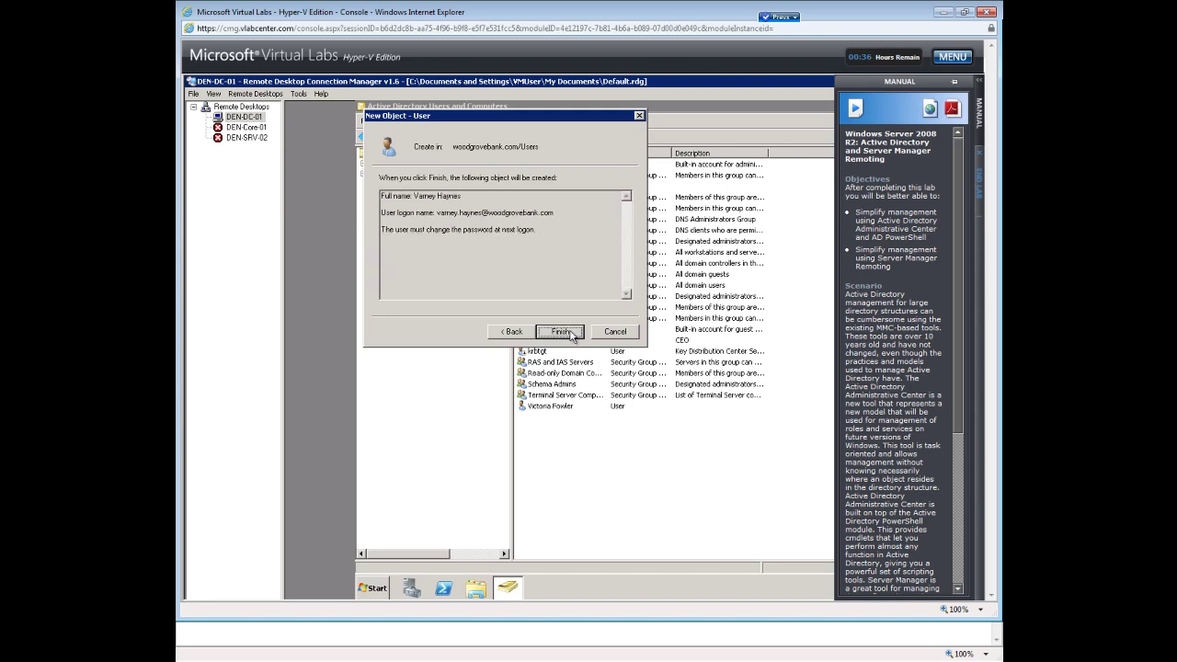
left_click(561, 332)
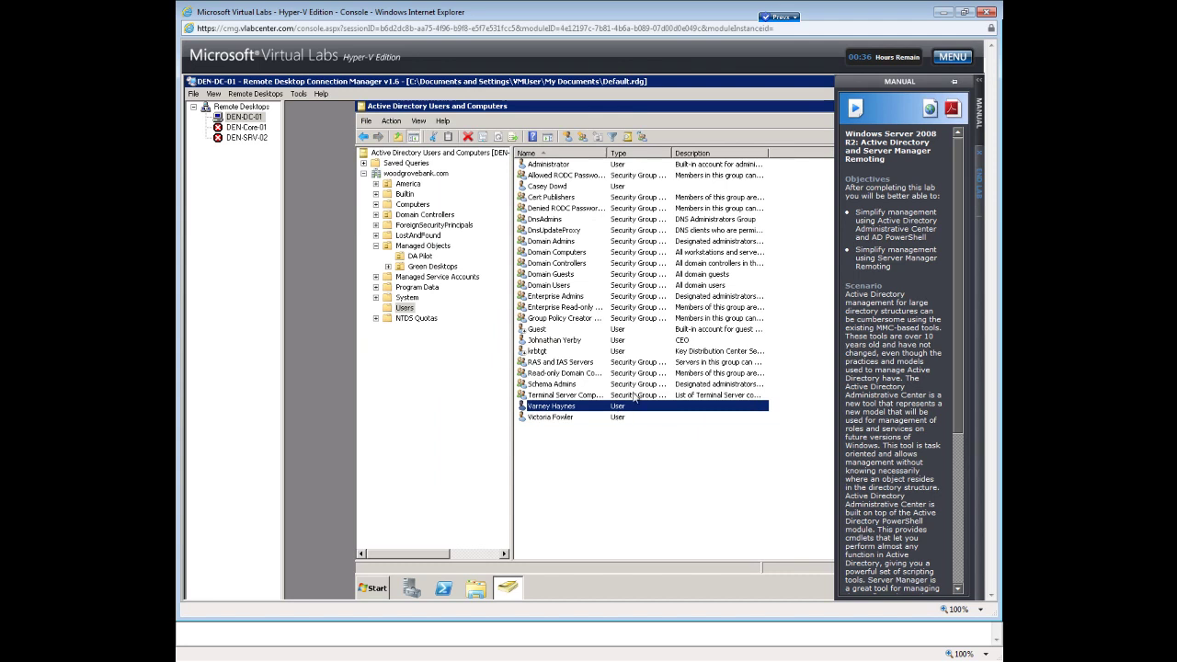
left_click(544, 340)
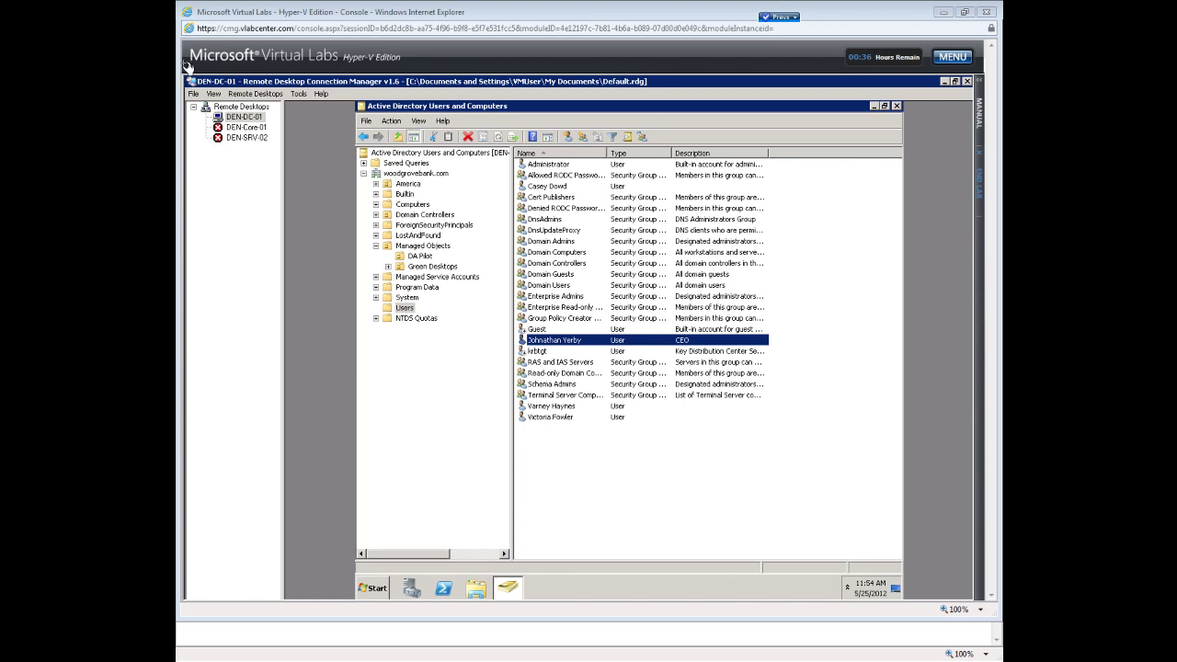
left_click_drag(182, 39, 976, 611)
Paste the console screenshot under Part 1 in Word, check it, then minimize Word.
key("alt+Tab")
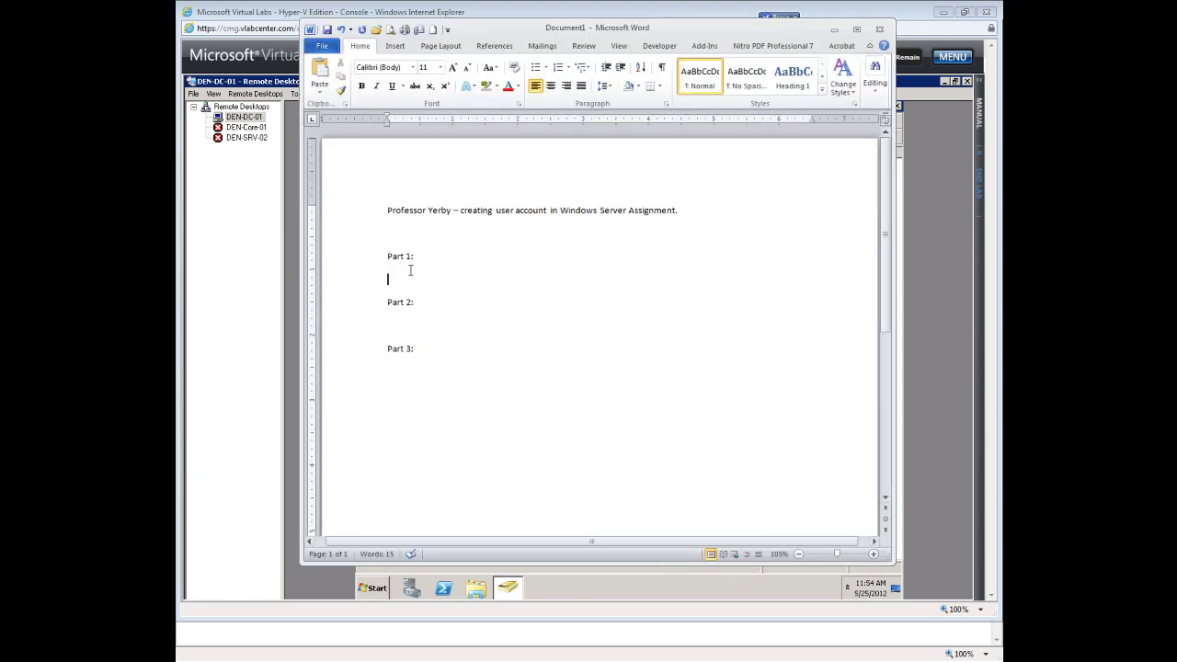
key("ctrl+v")
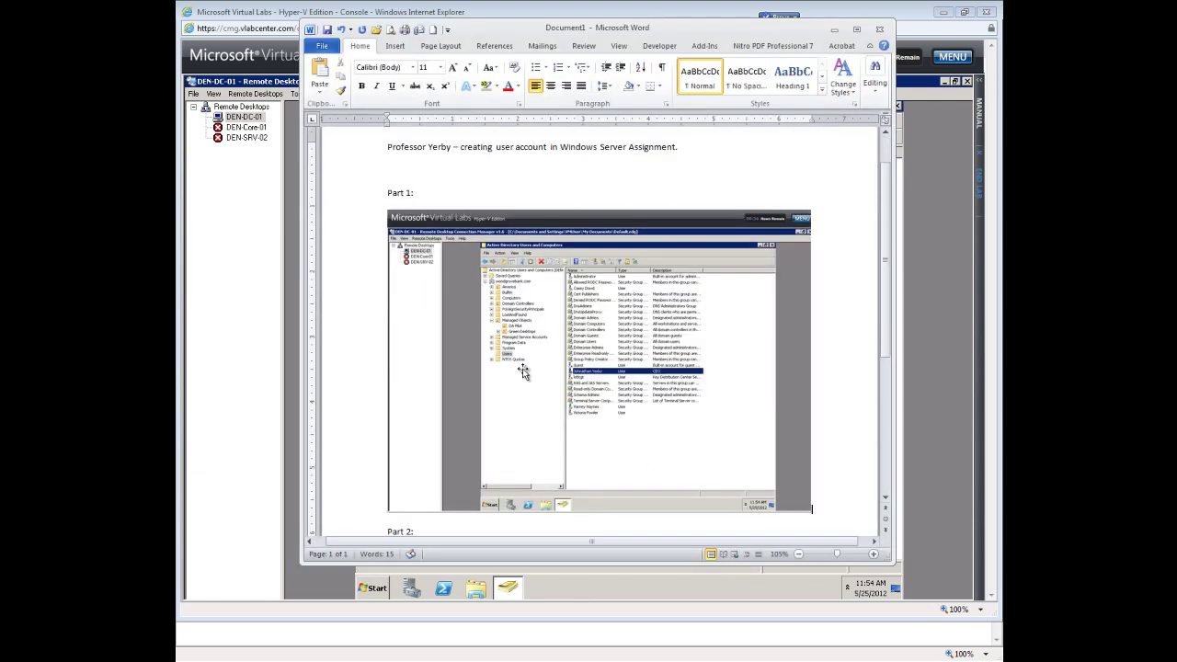
left_click(615, 387)
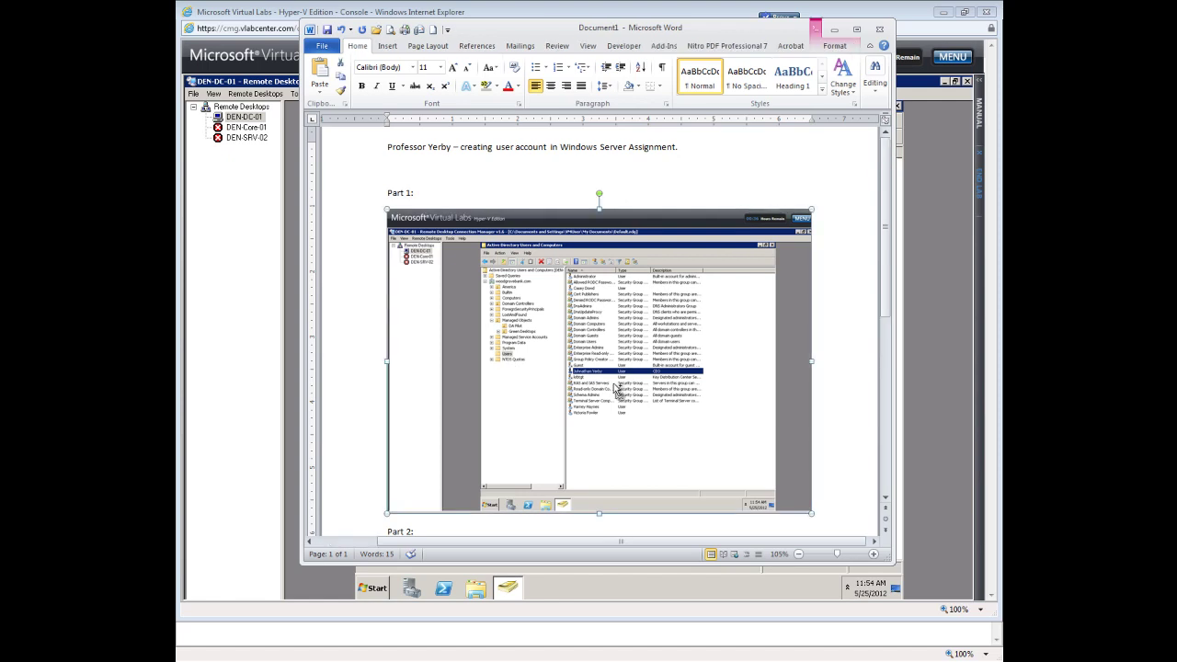
scroll(615, 389, "up", 5)
scroll(614, 387, "up", 3)
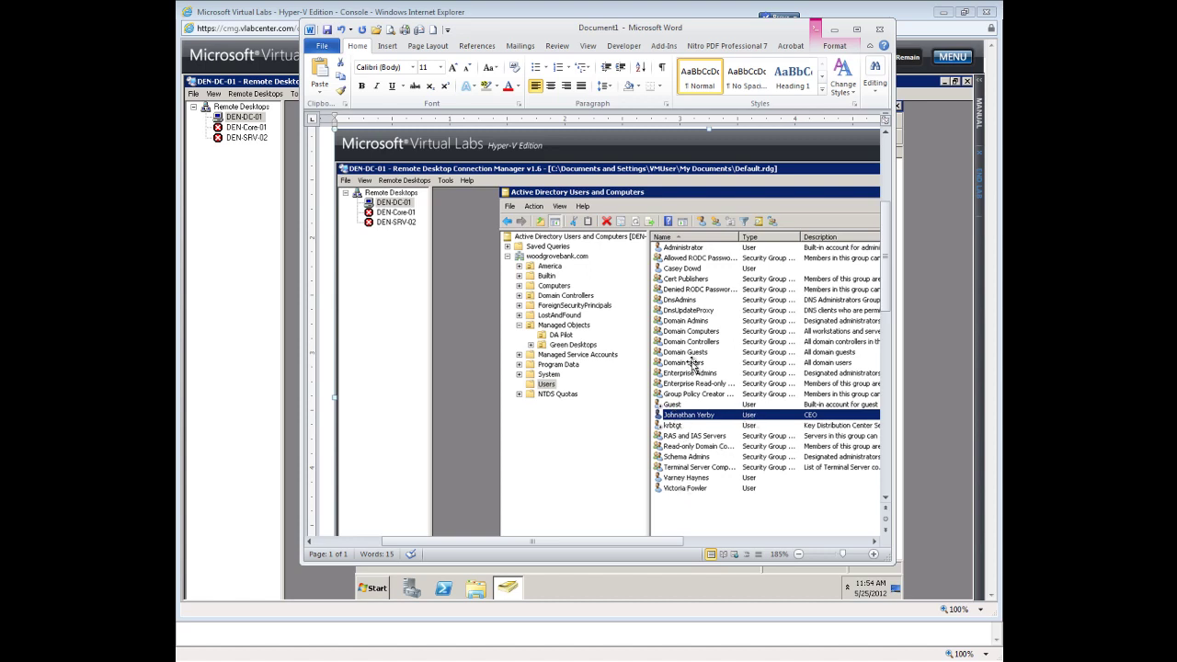
scroll(612, 356, "down", 5)
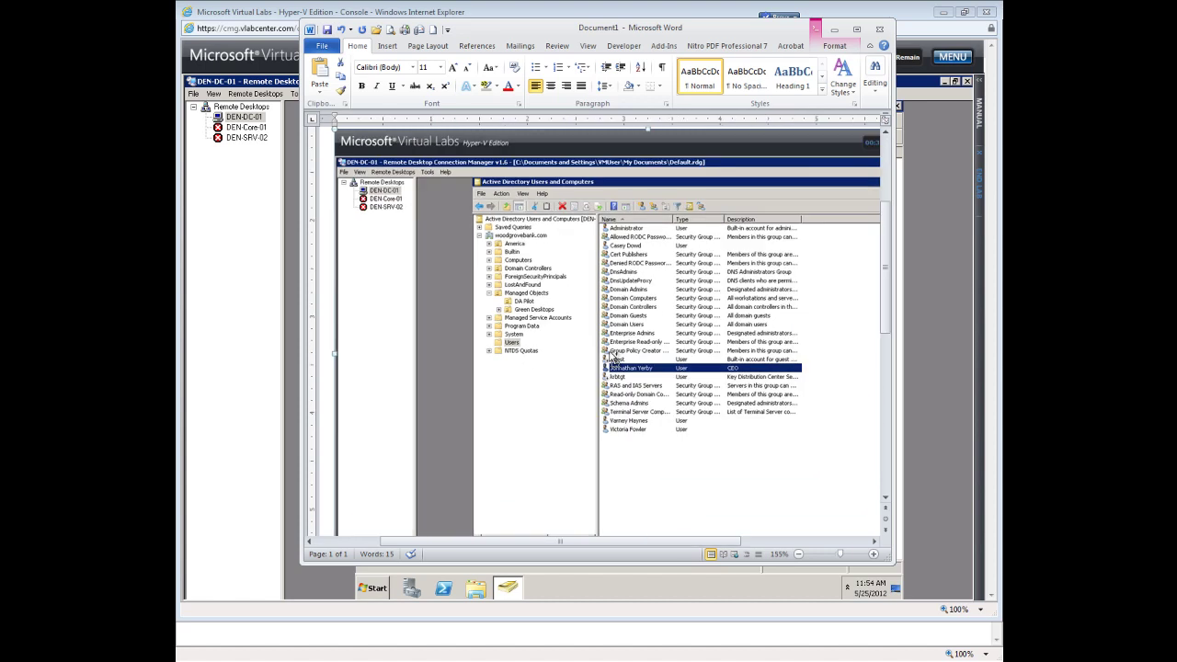
scroll(612, 356, "down", 4)
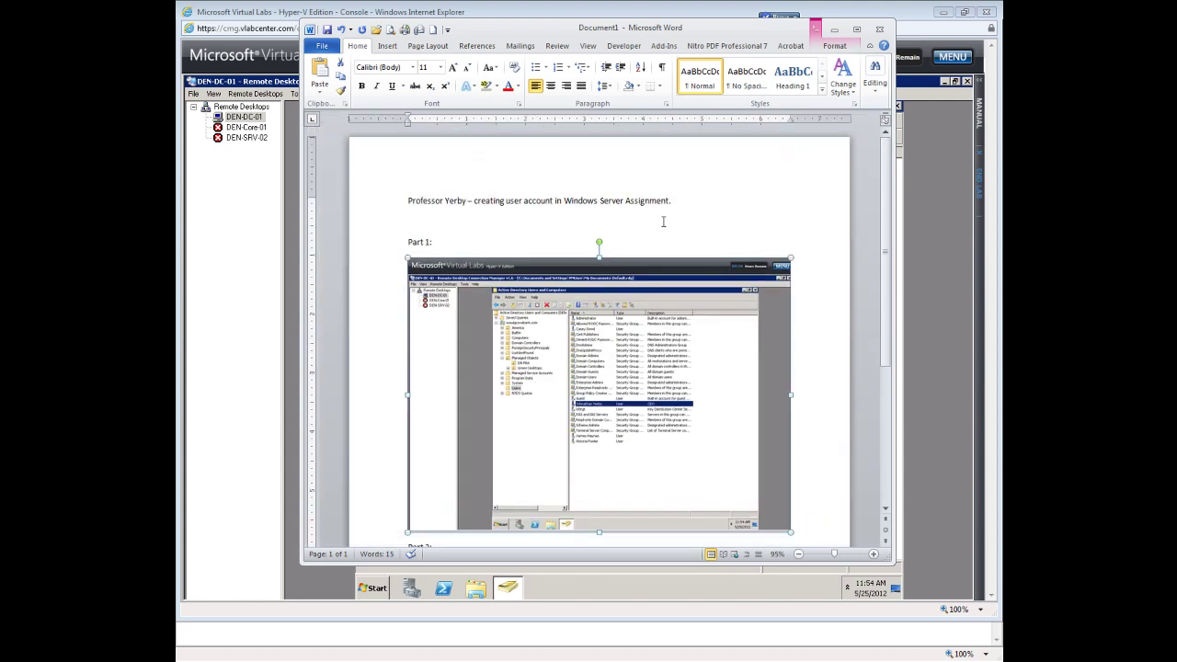
left_click(833, 31)
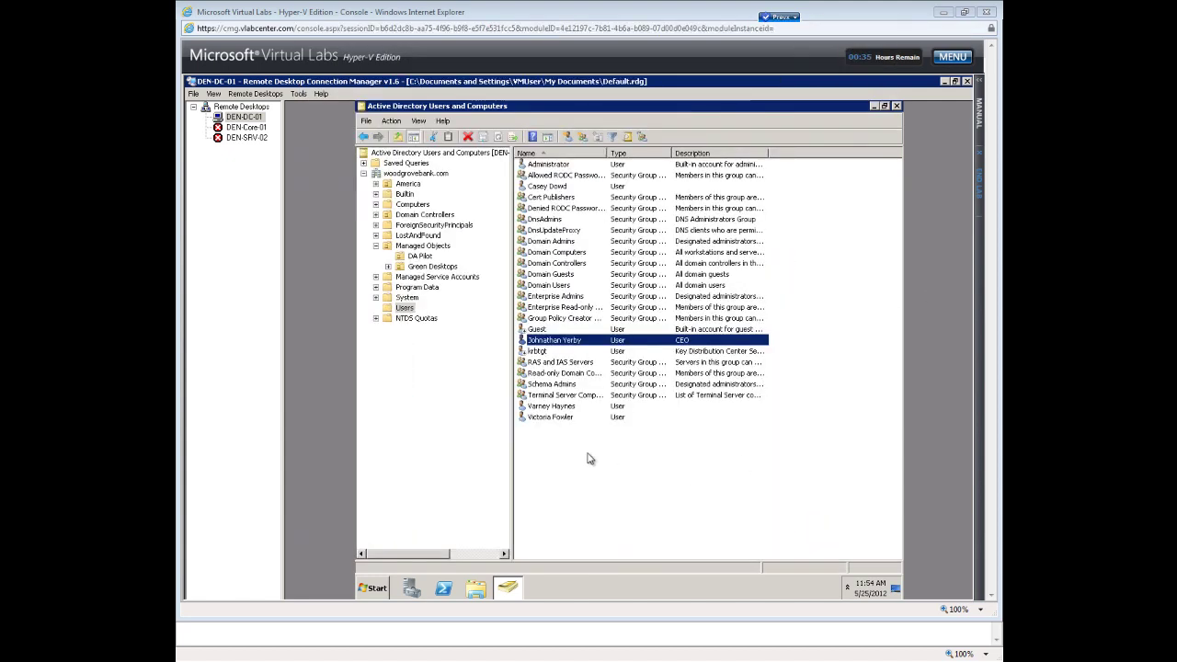
Add a new group named 'Management' with the default Global scope and Security type.
right_click(589, 455)
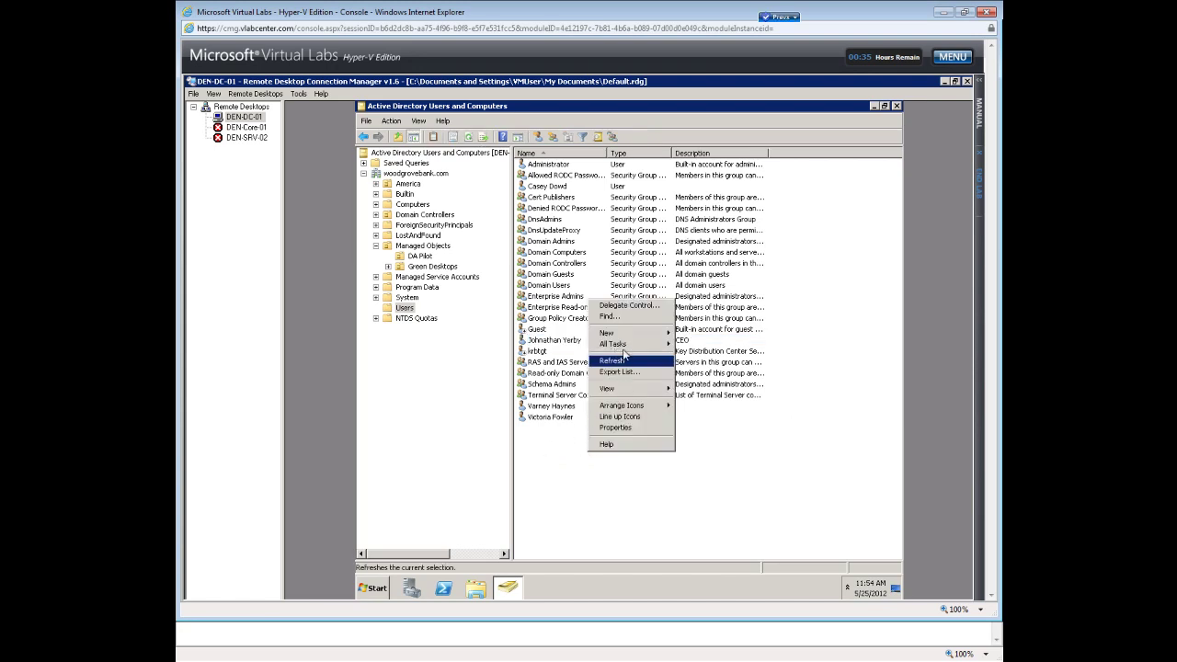
mouse_move(622, 339)
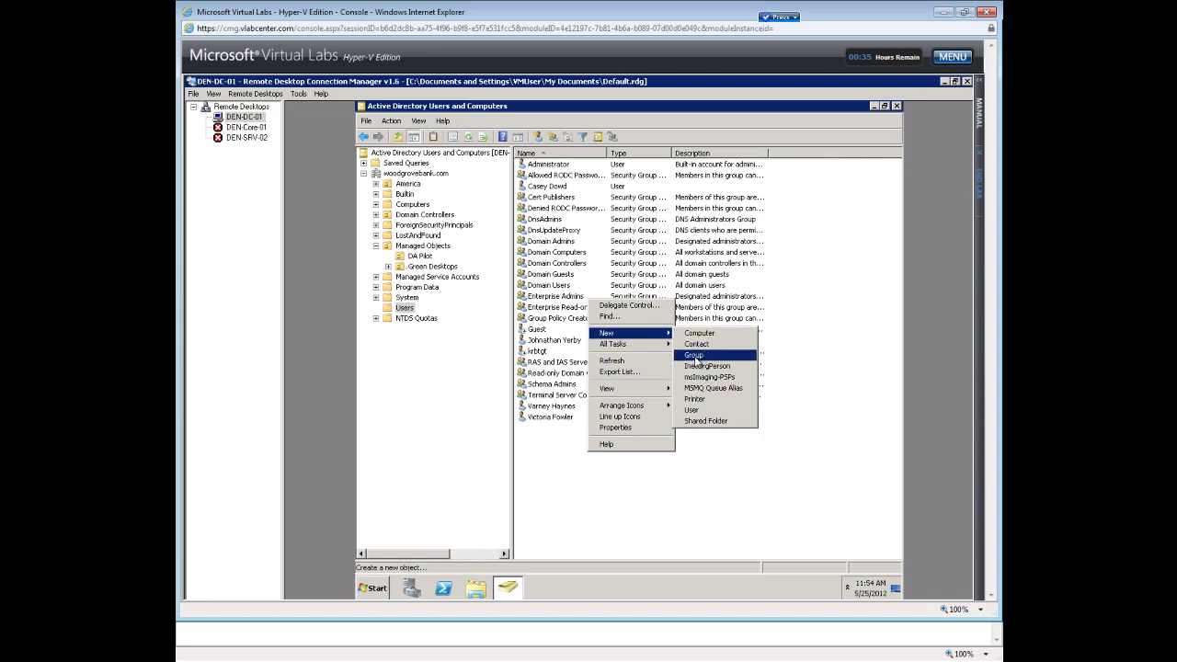
left_click(696, 357)
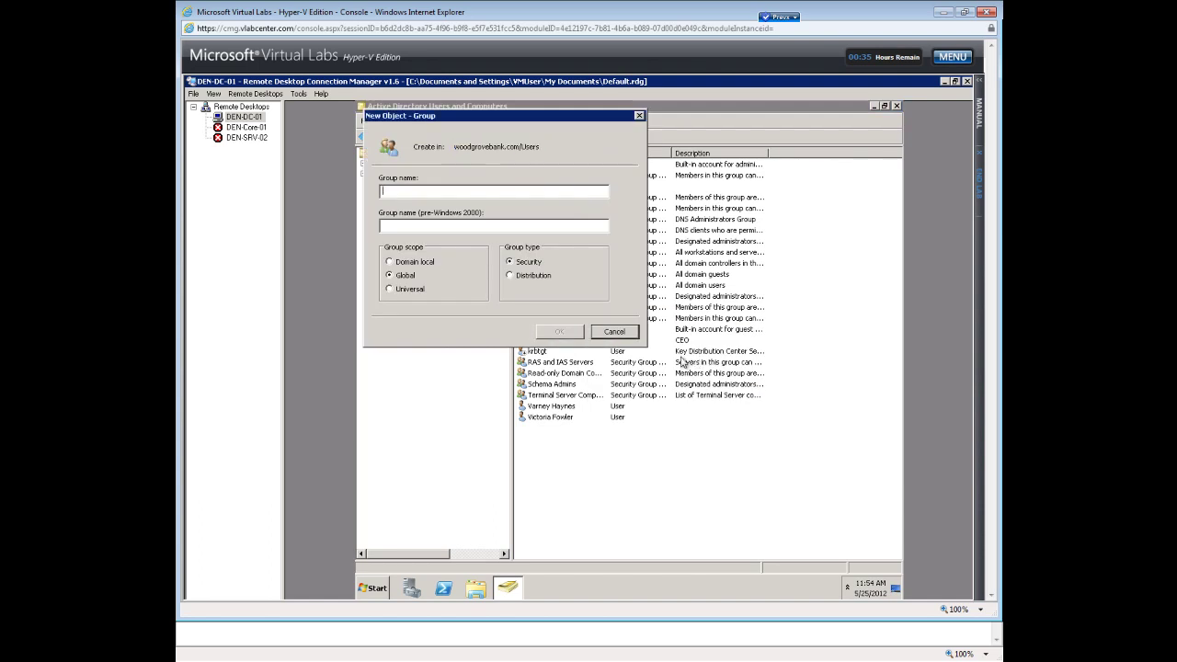
type("Ma")
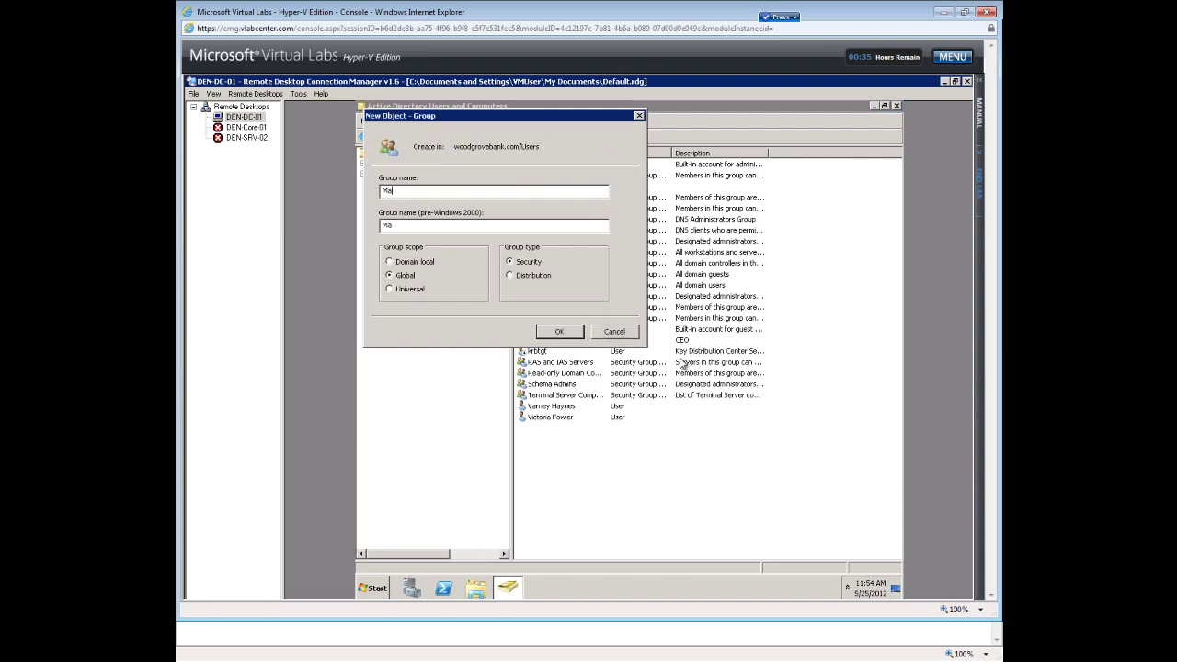
type("nagement")
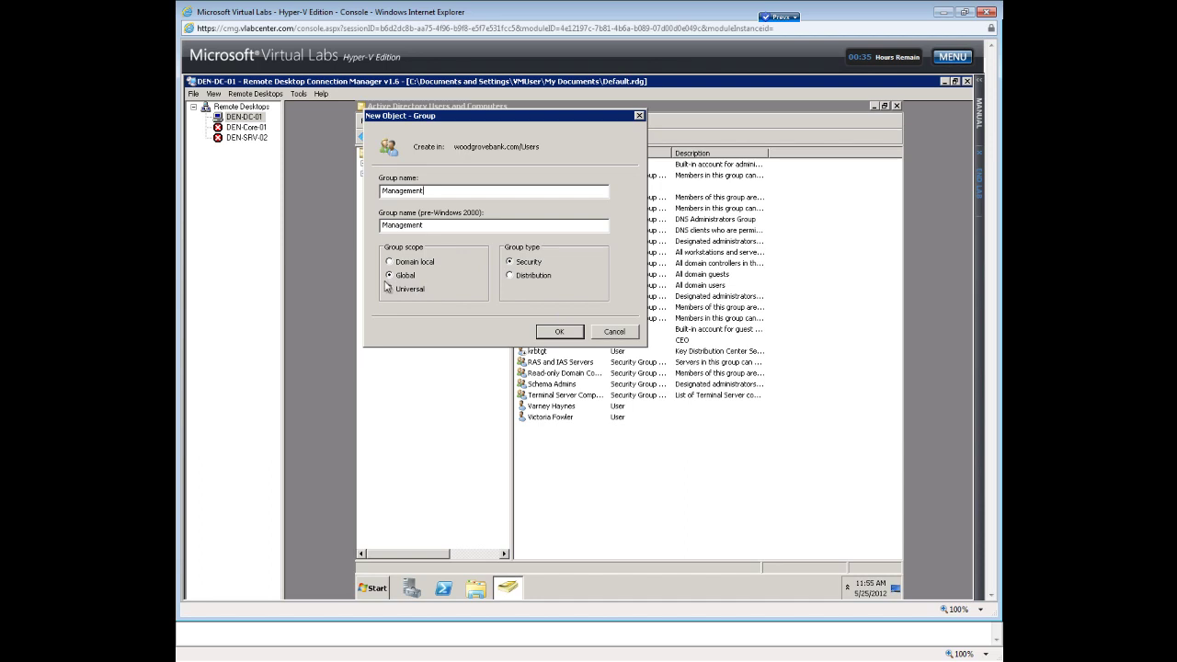
left_click(559, 329)
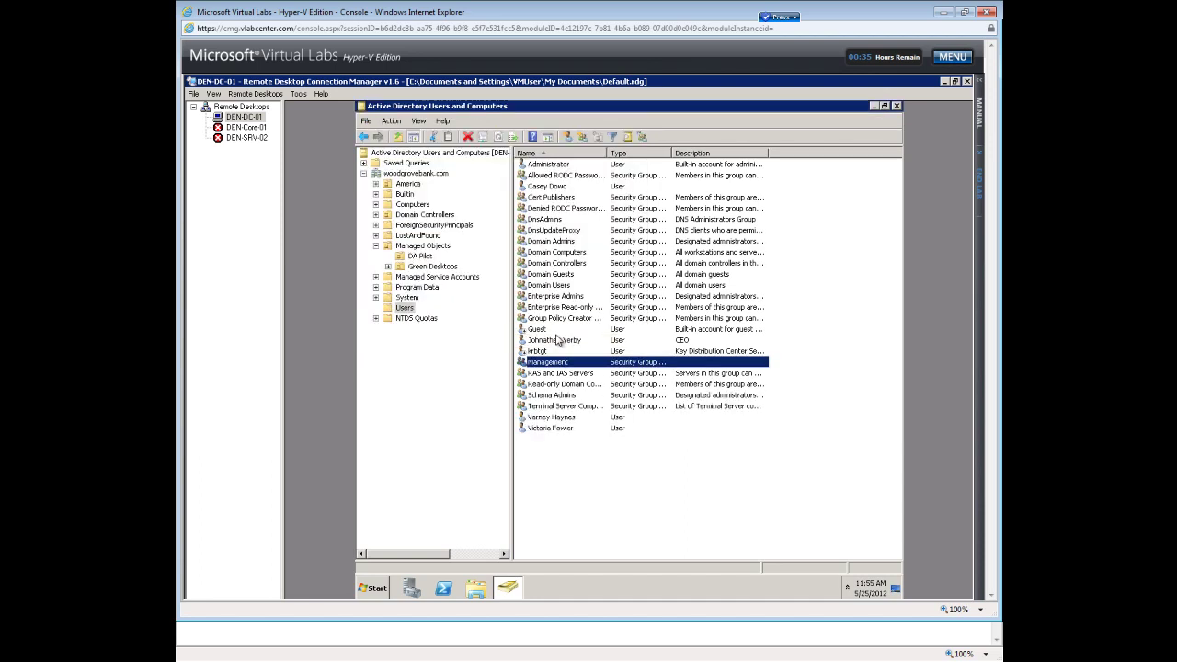
Create a global security group named 'Marketing Group' in the Users container.
left_click(552, 474)
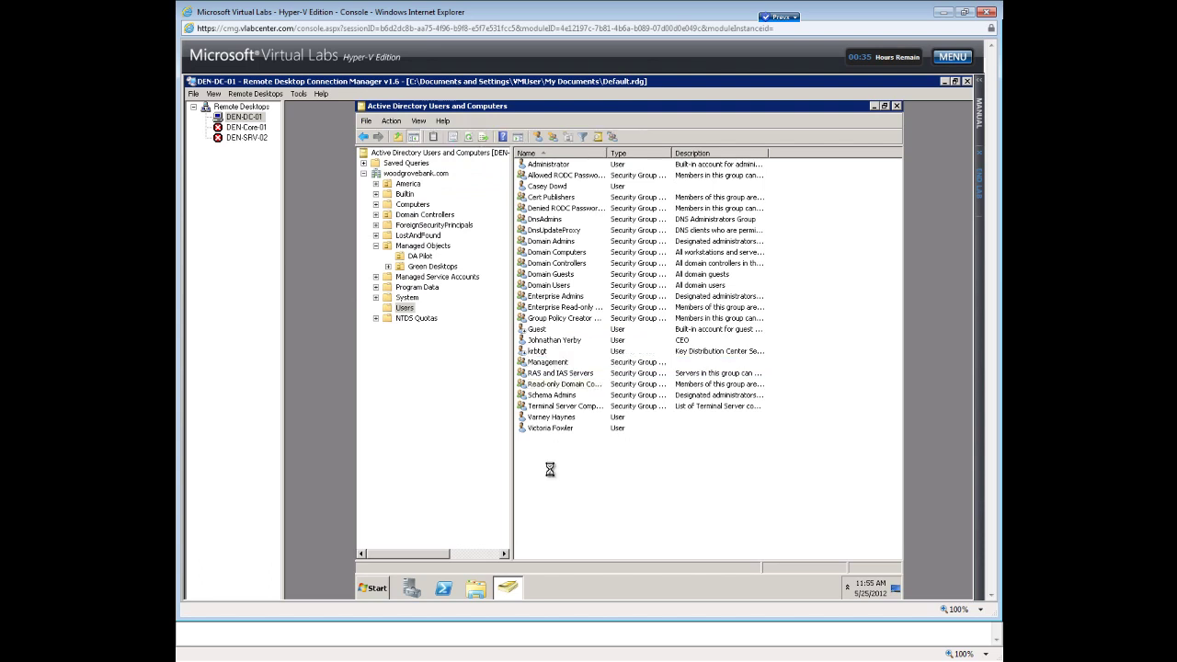
right_click(550, 469)
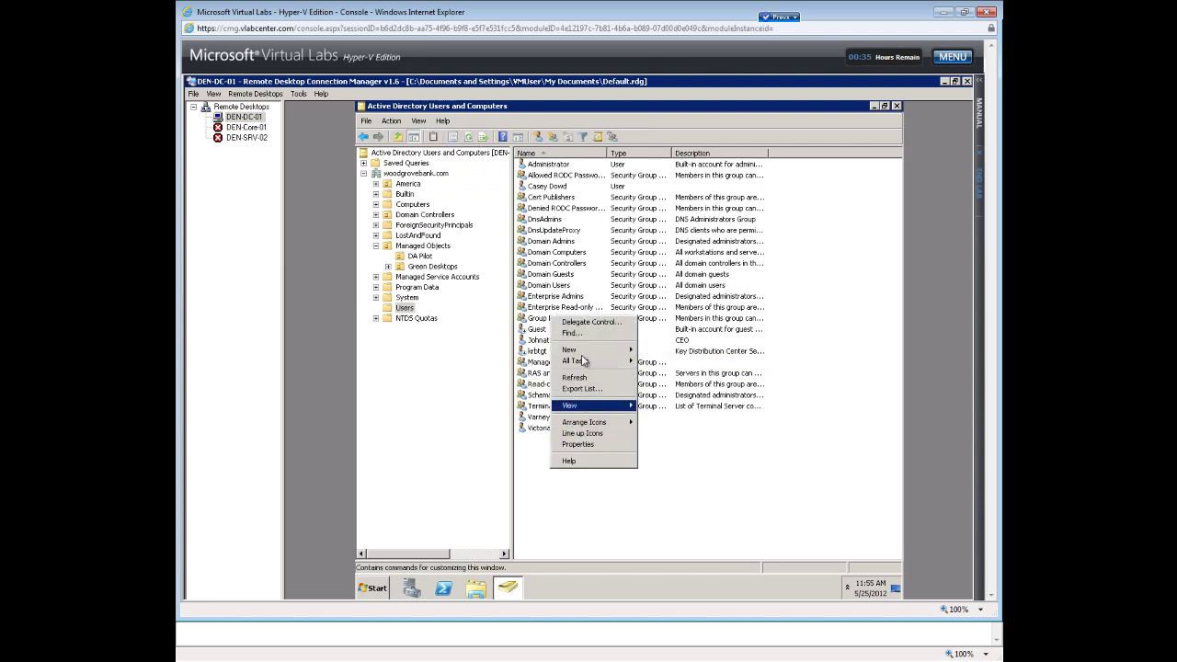
mouse_move(588, 350)
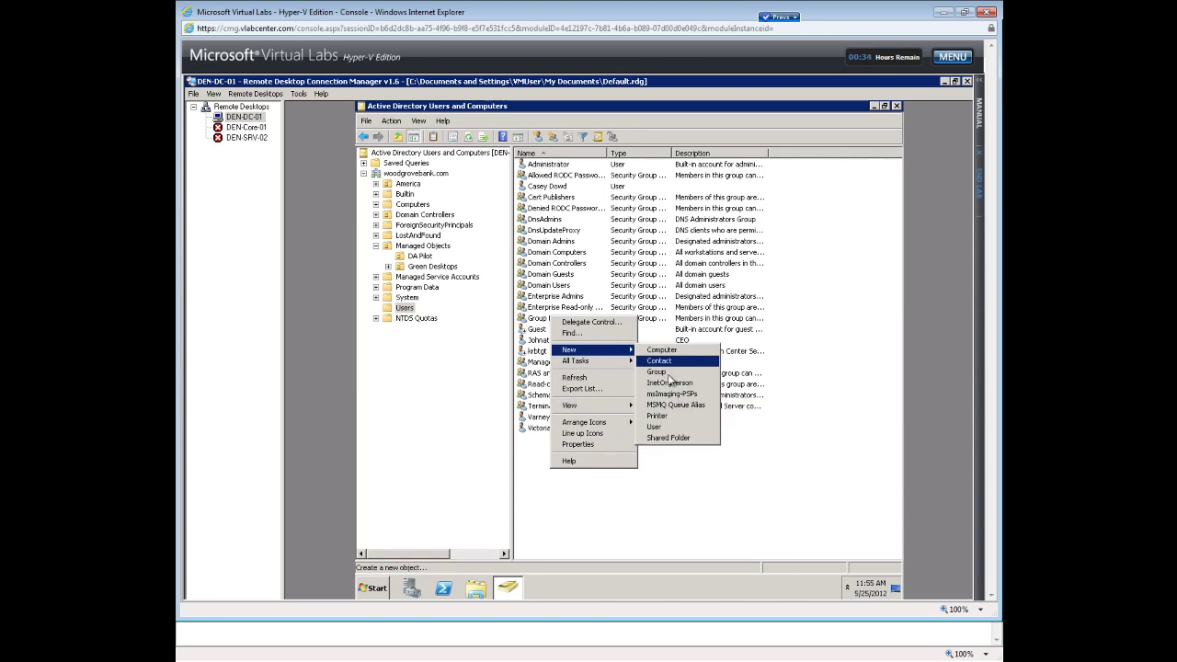
left_click(667, 373)
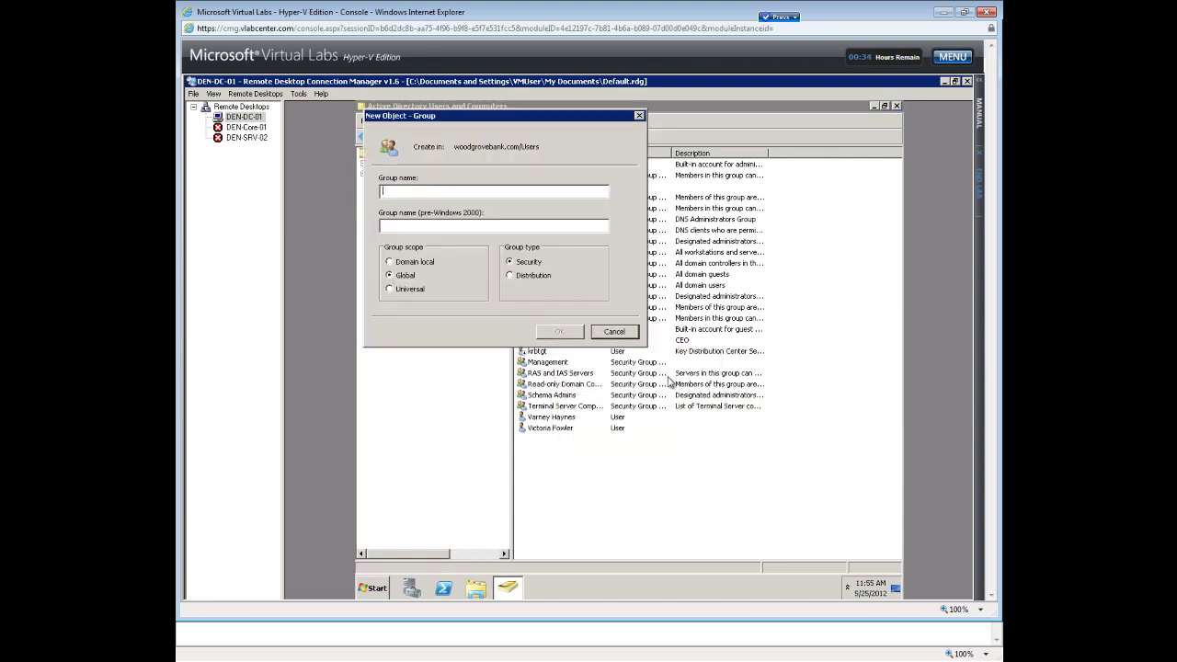
type("Marketing Group")
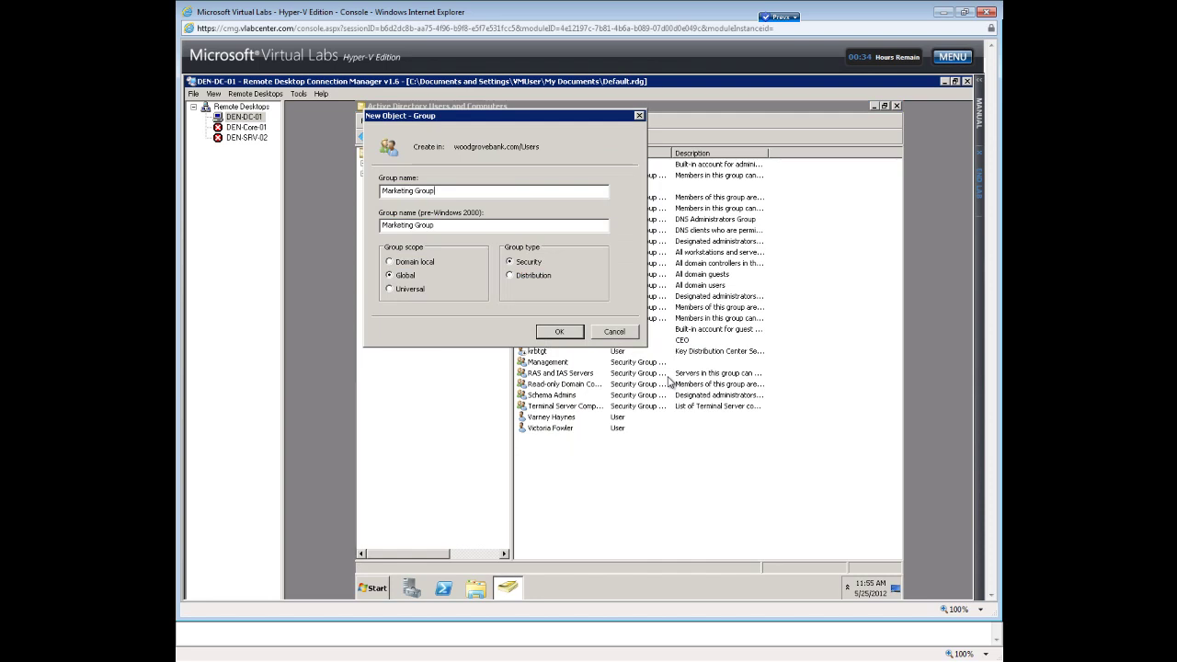
key("Return")
Create a global security group named 'Support' in the Users container.
right_click(616, 483)
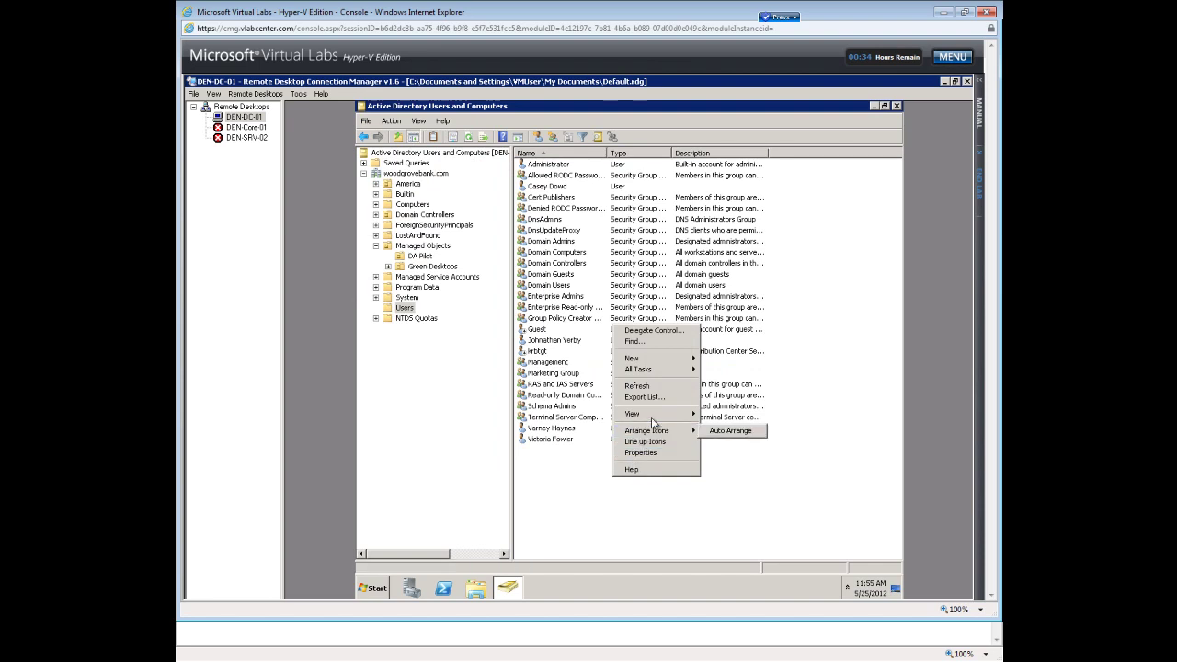
mouse_move(656, 363)
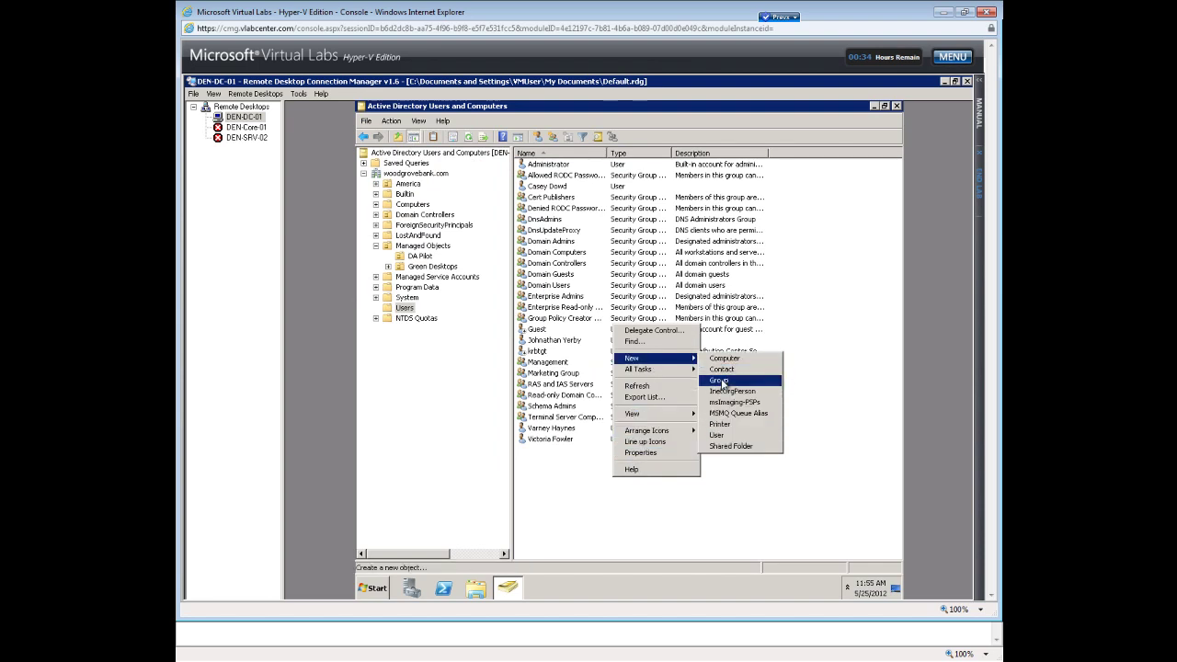
left_click(723, 381)
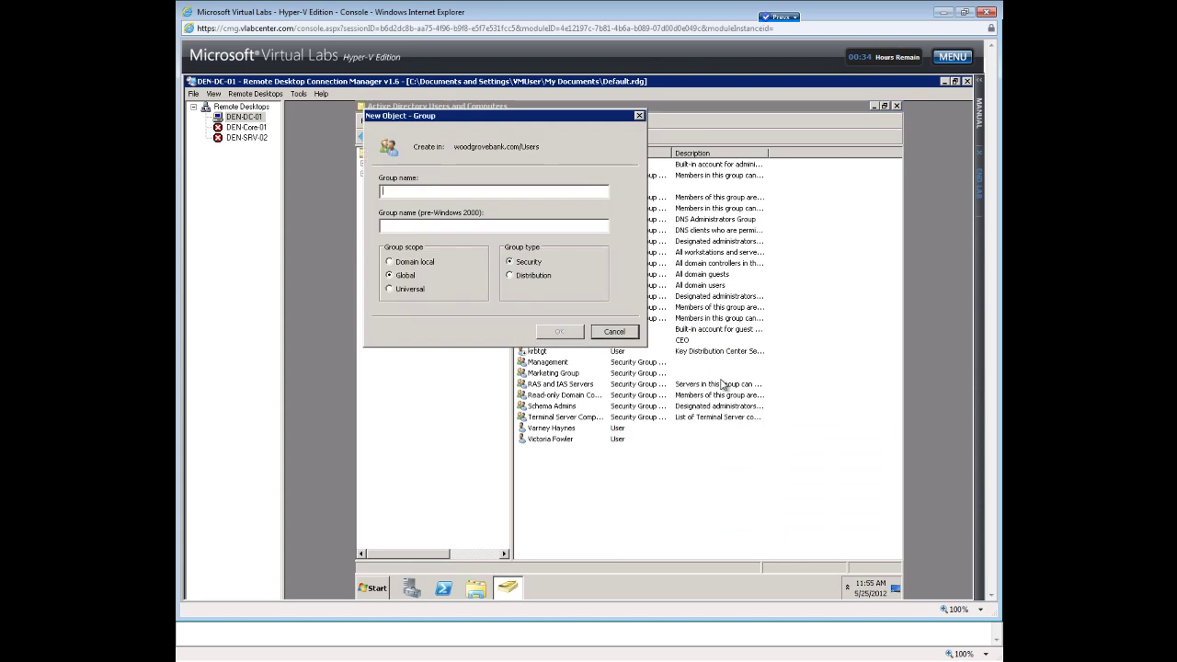
type("Support")
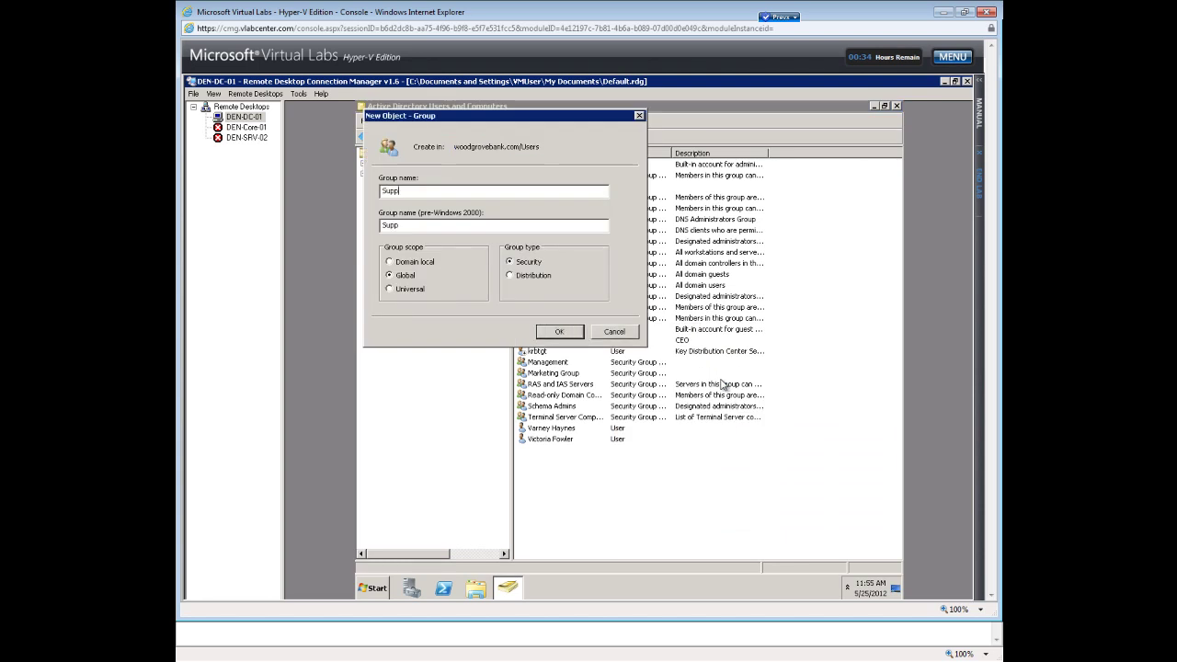
left_click(566, 332)
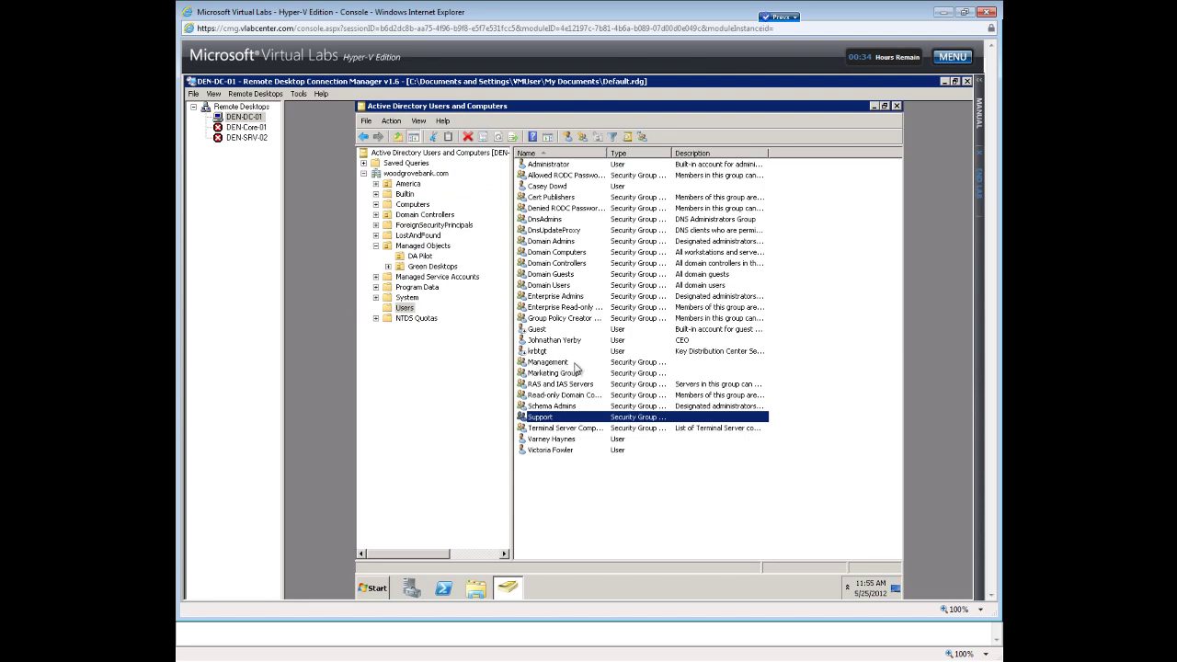
Add the CEO's user account as a member of the Management group.
double_click(549, 363)
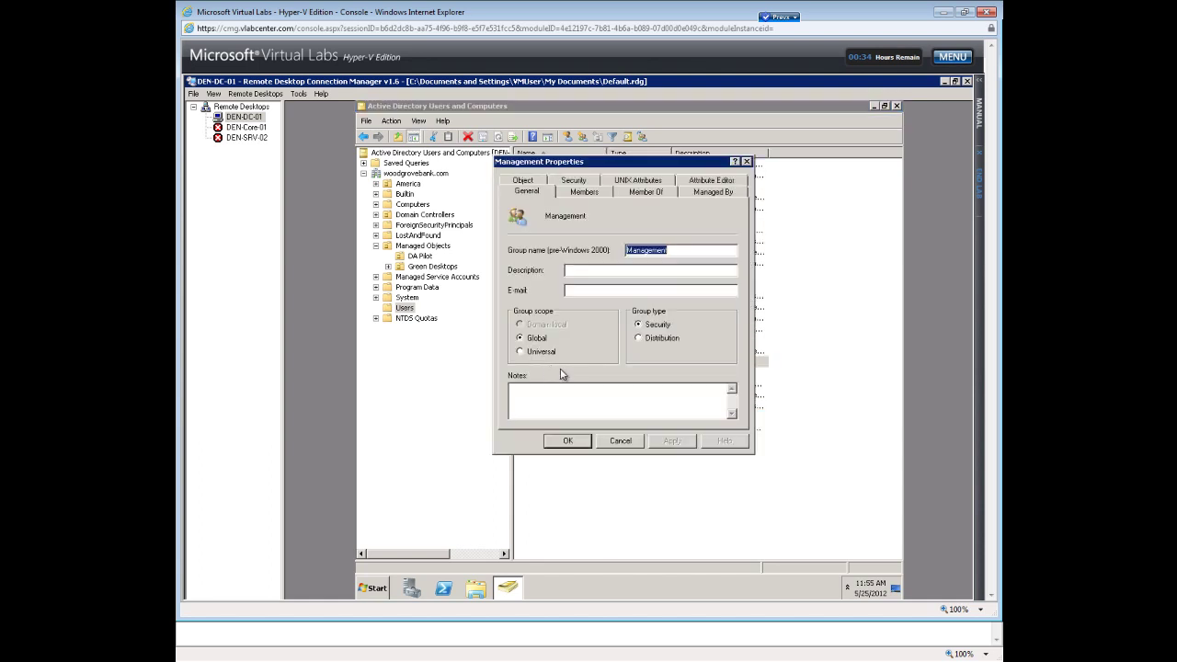
left_click(579, 194)
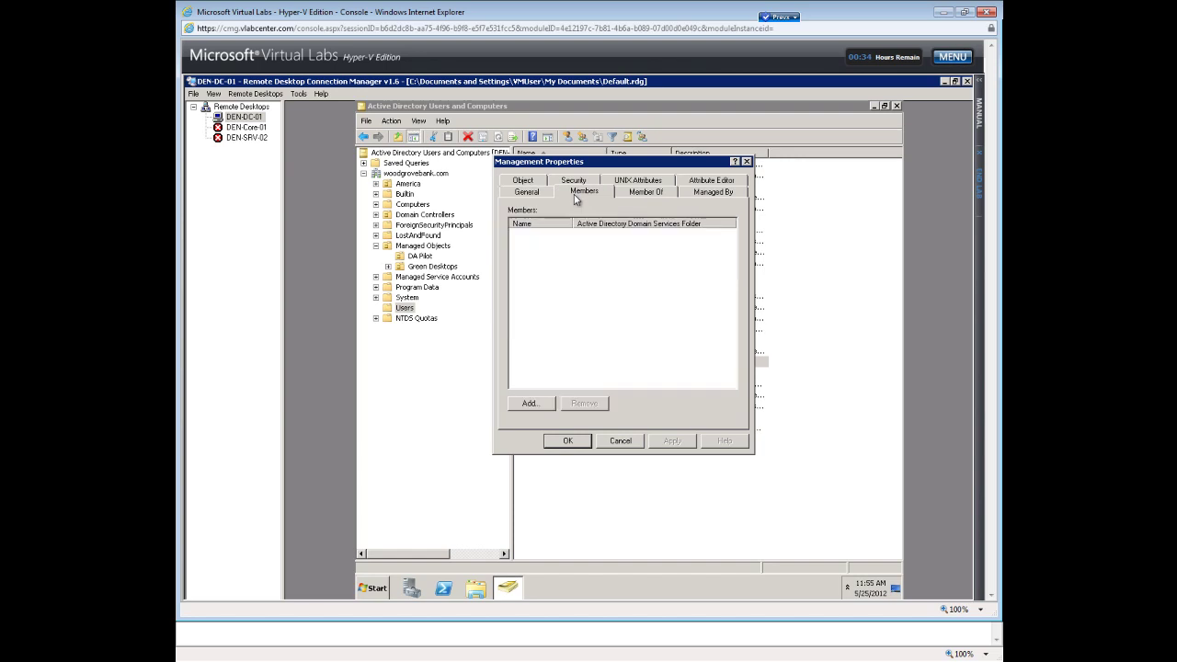
left_click(529, 404)
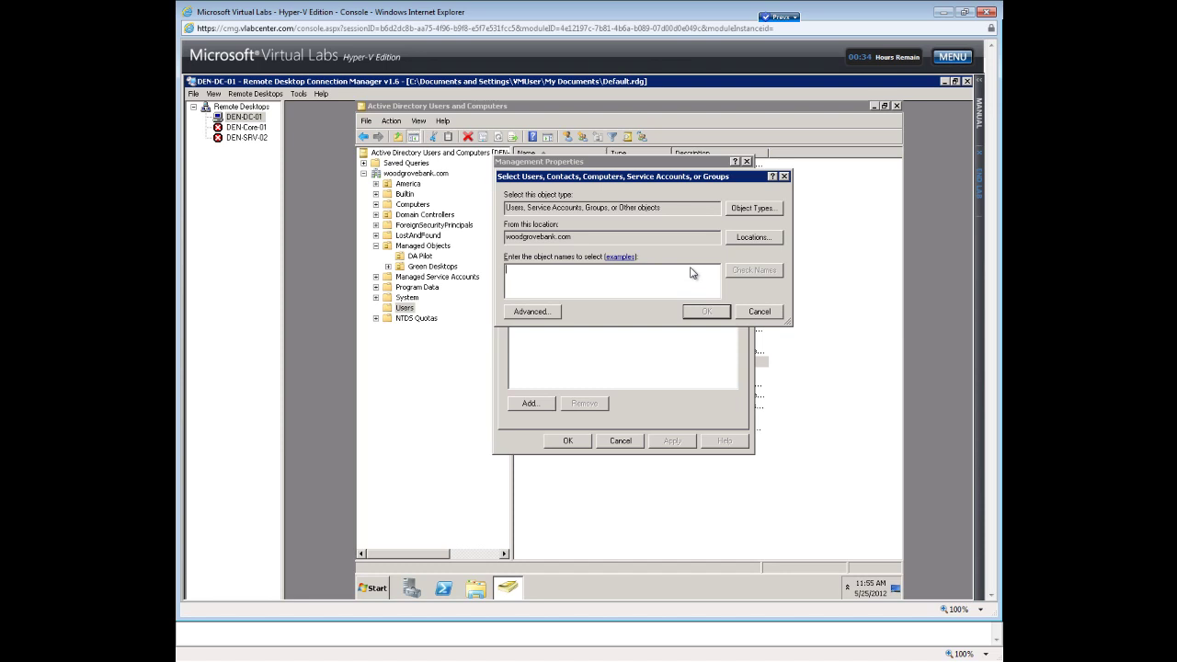
type("d")
left_click(732, 272)
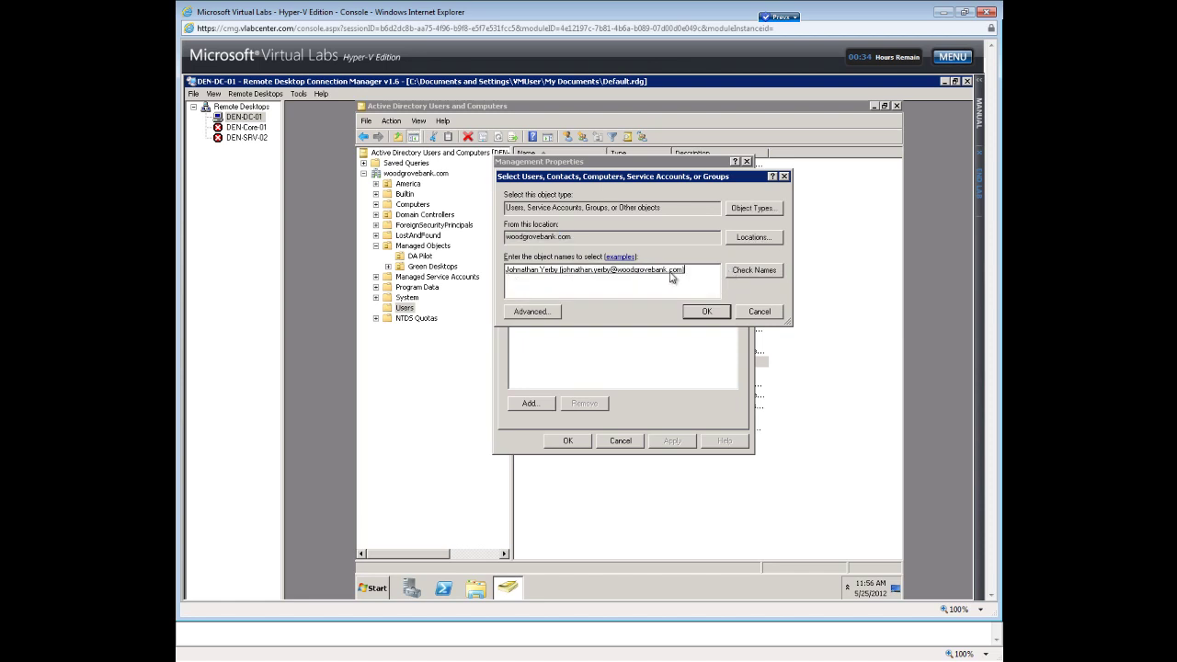
left_click(704, 311)
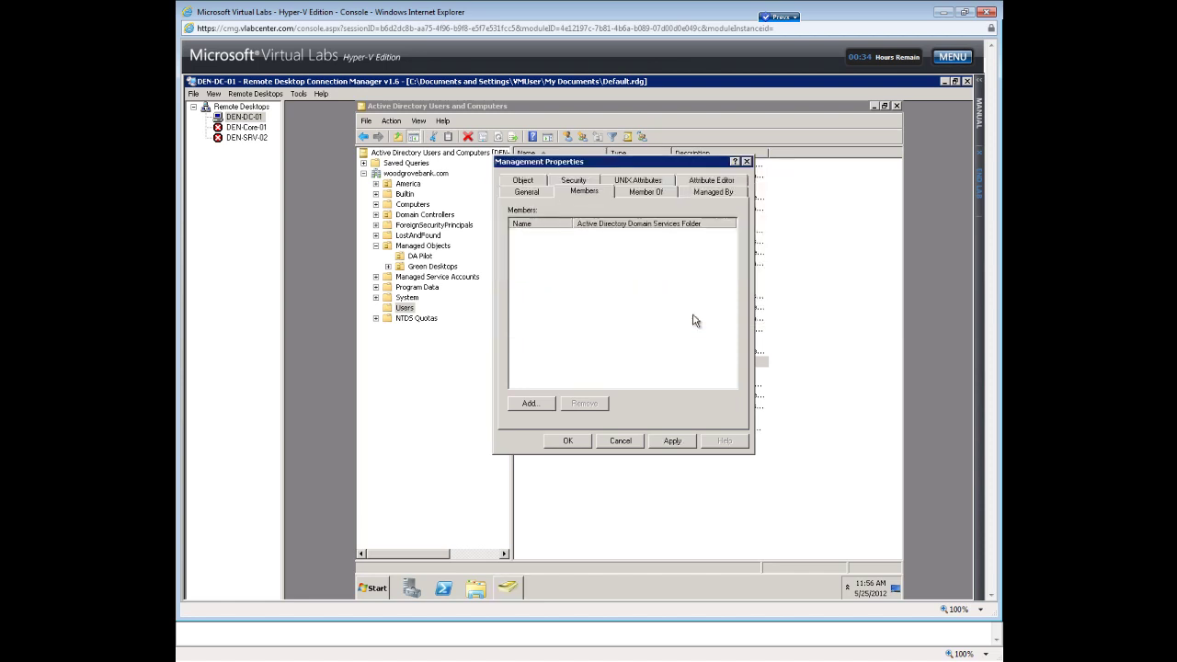
Abandon adding a second user whose name isn't found, then save the Management group's properties.
left_click(530, 404)
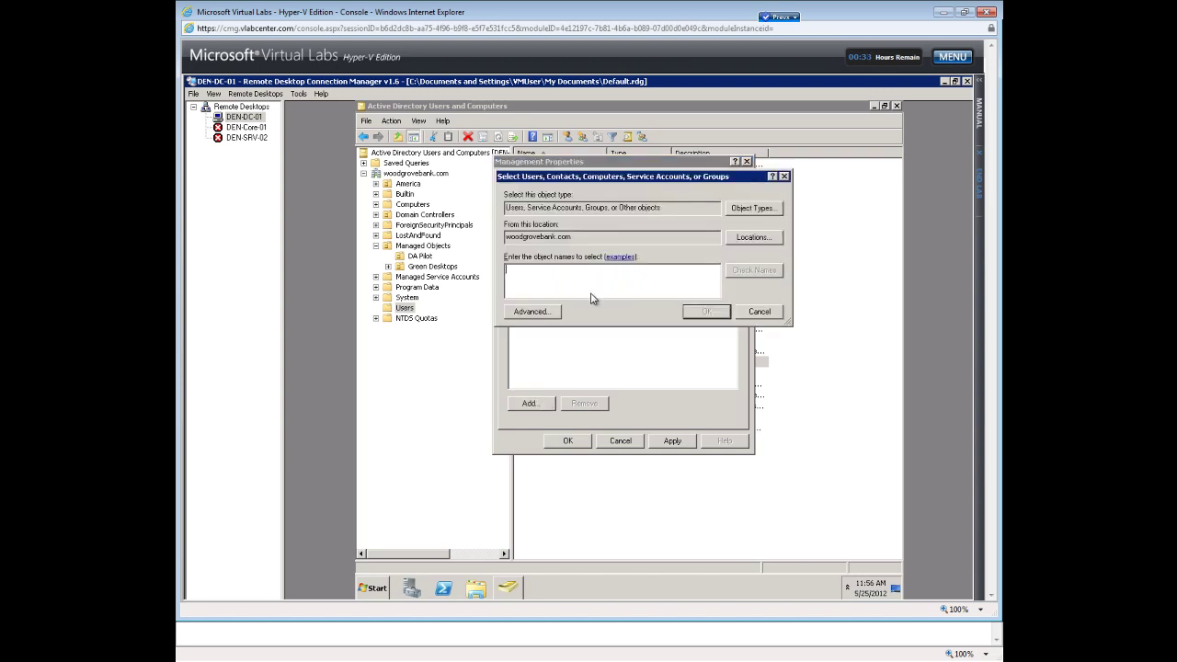
left_click(766, 271)
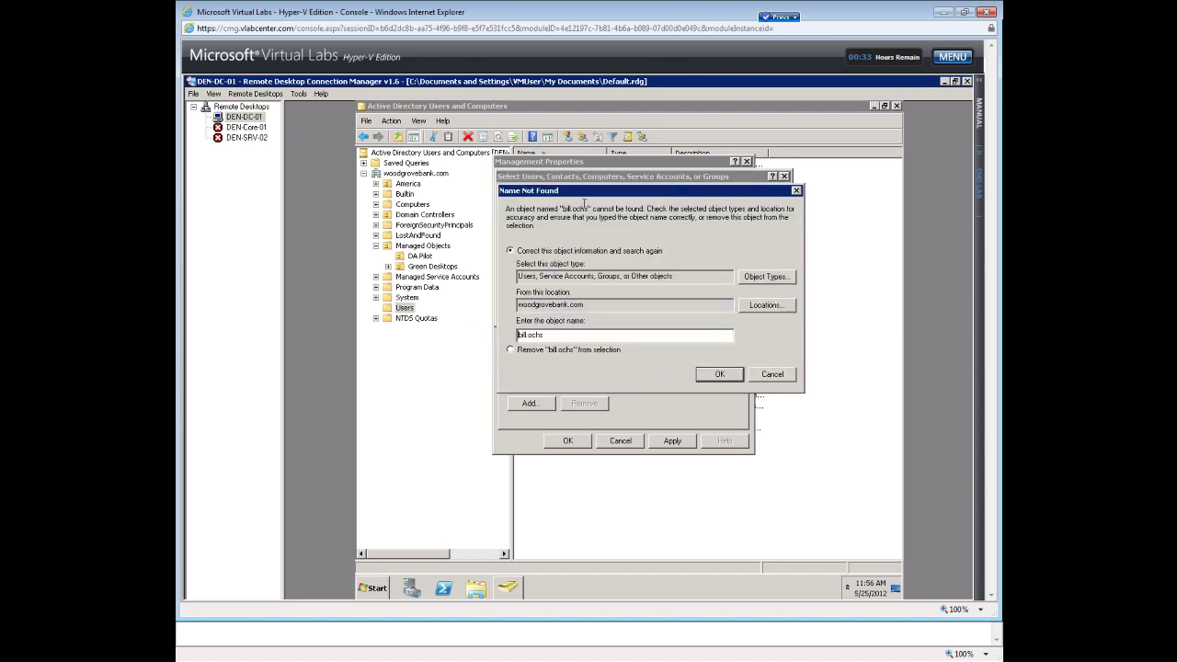
left_click(772, 374)
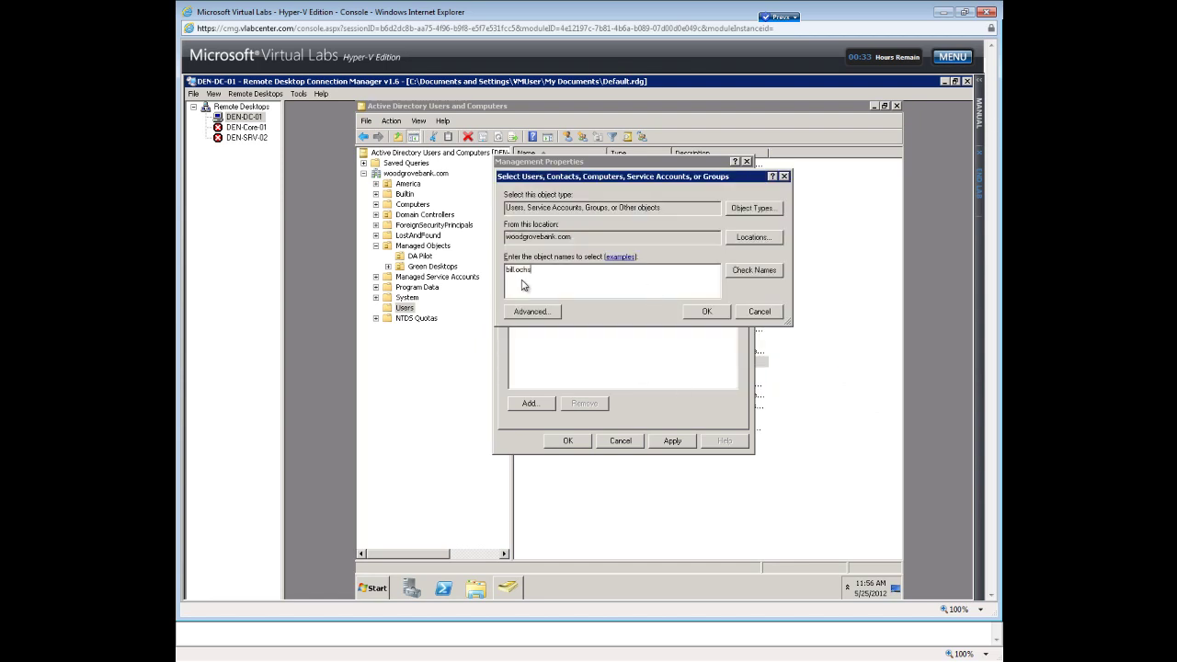
left_click_drag(532, 270, 511, 274)
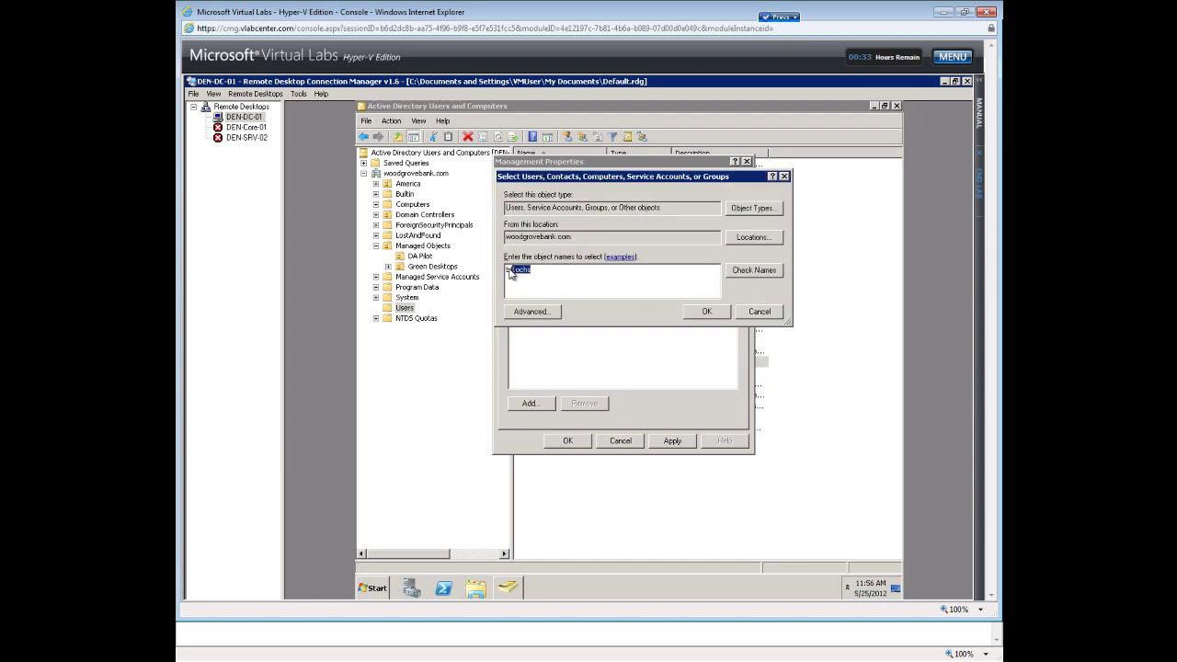
left_click(775, 315)
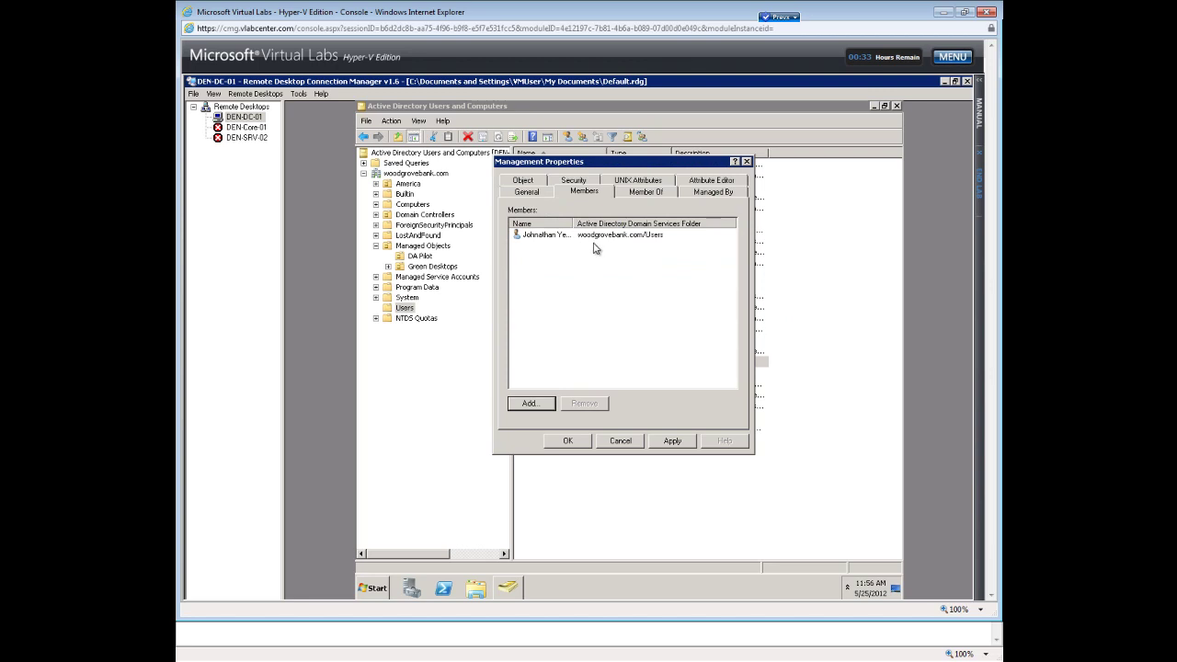
left_click(567, 440)
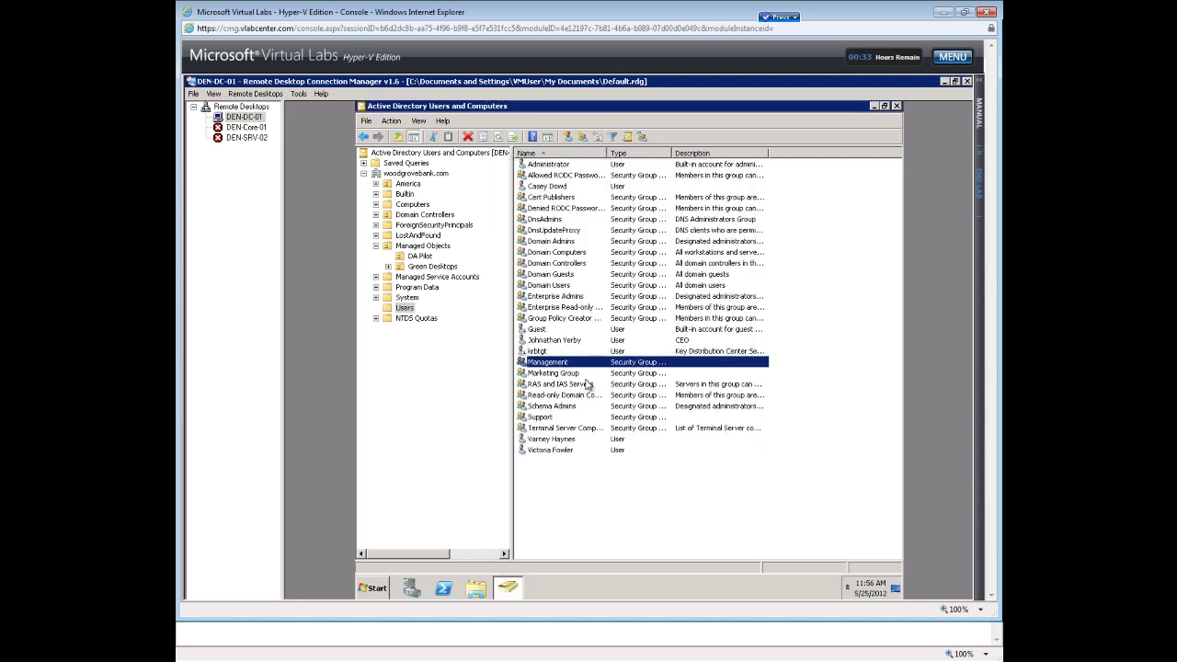
Add the first user to Marketing Group's members after correcting an unresolved name.
double_click(583, 373)
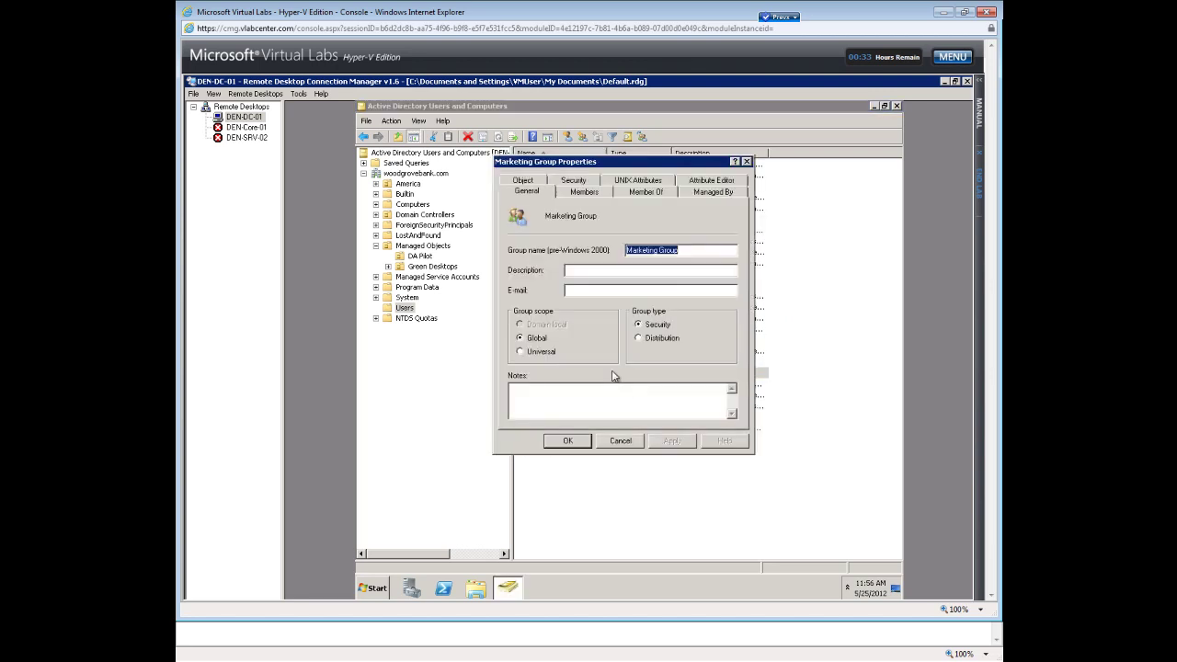
left_click(585, 191)
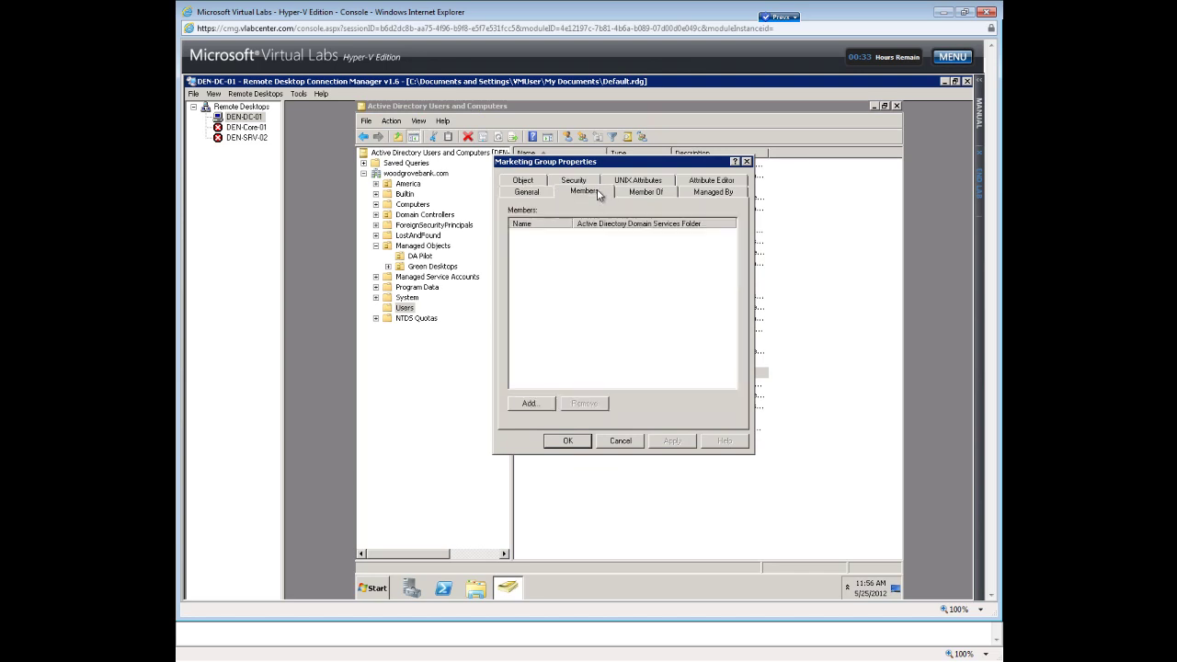
left_click(540, 405)
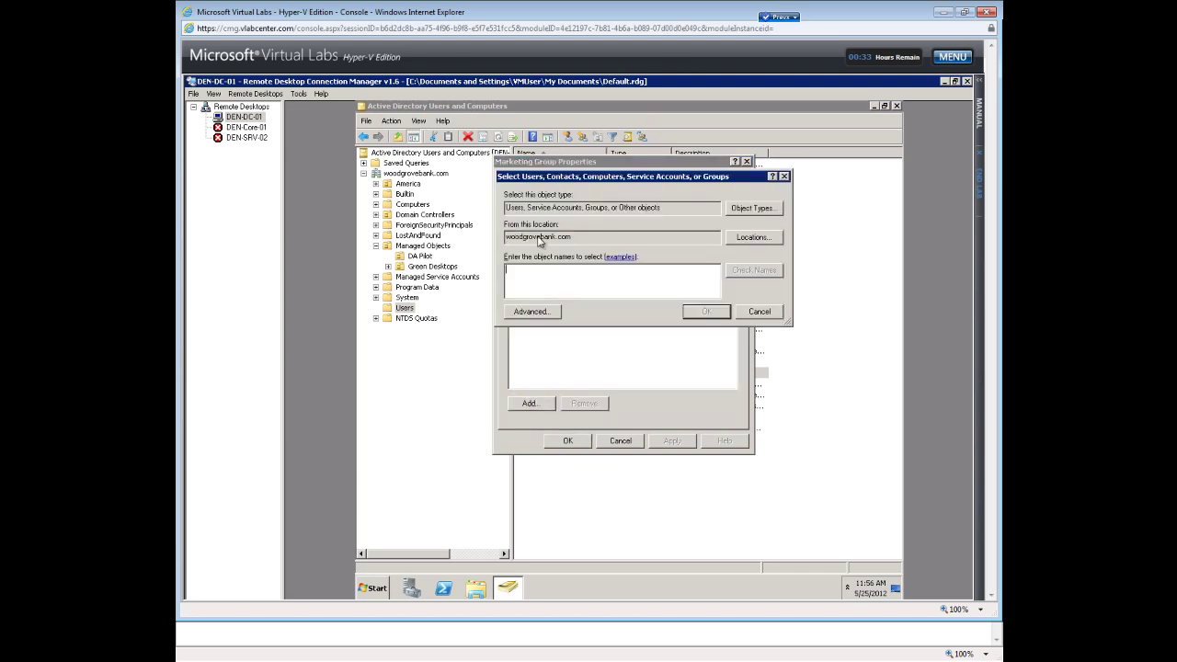
type("lowl")
left_click(749, 272)
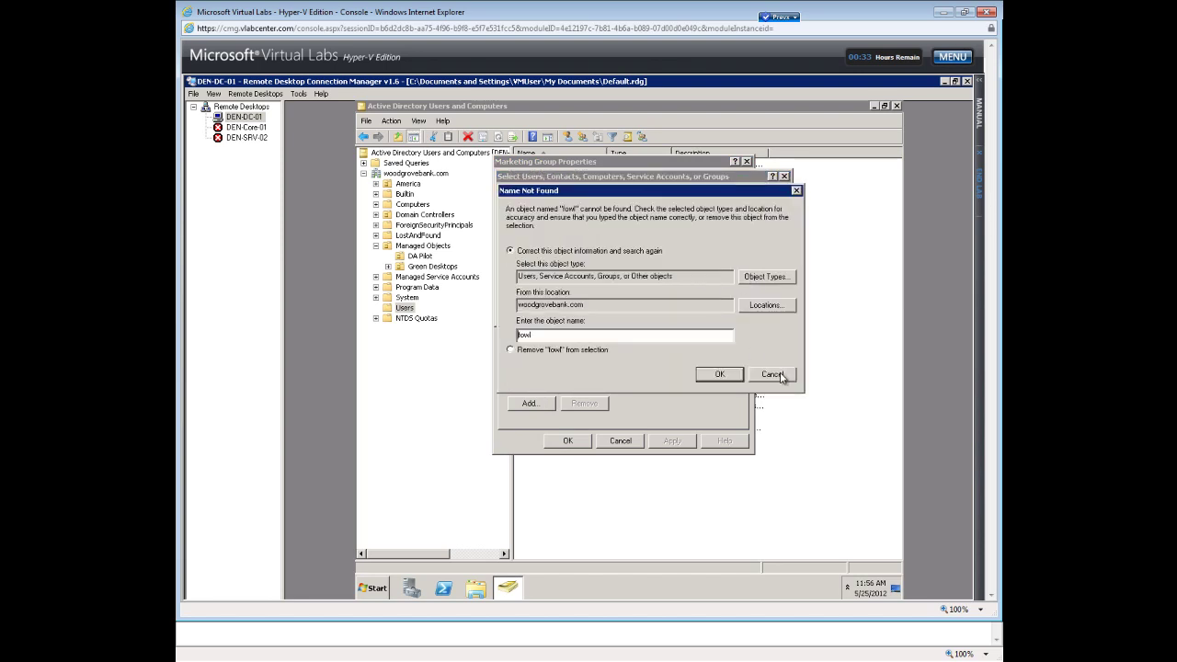
left_click(772, 374)
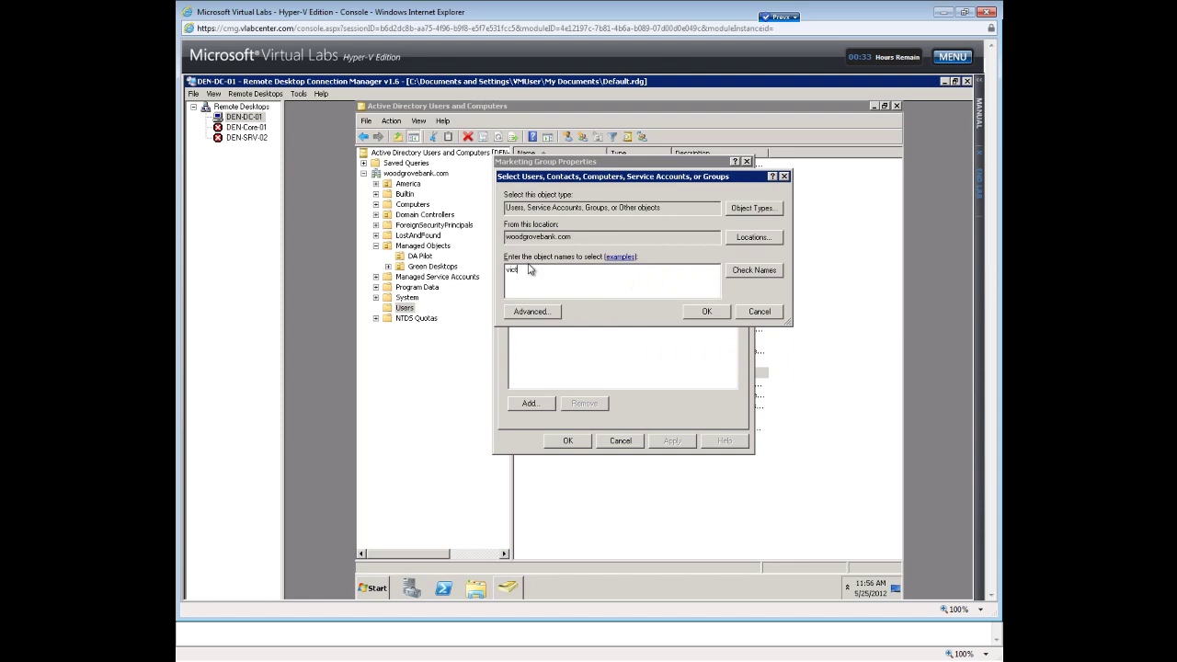
type("victoria")
left_click(758, 271)
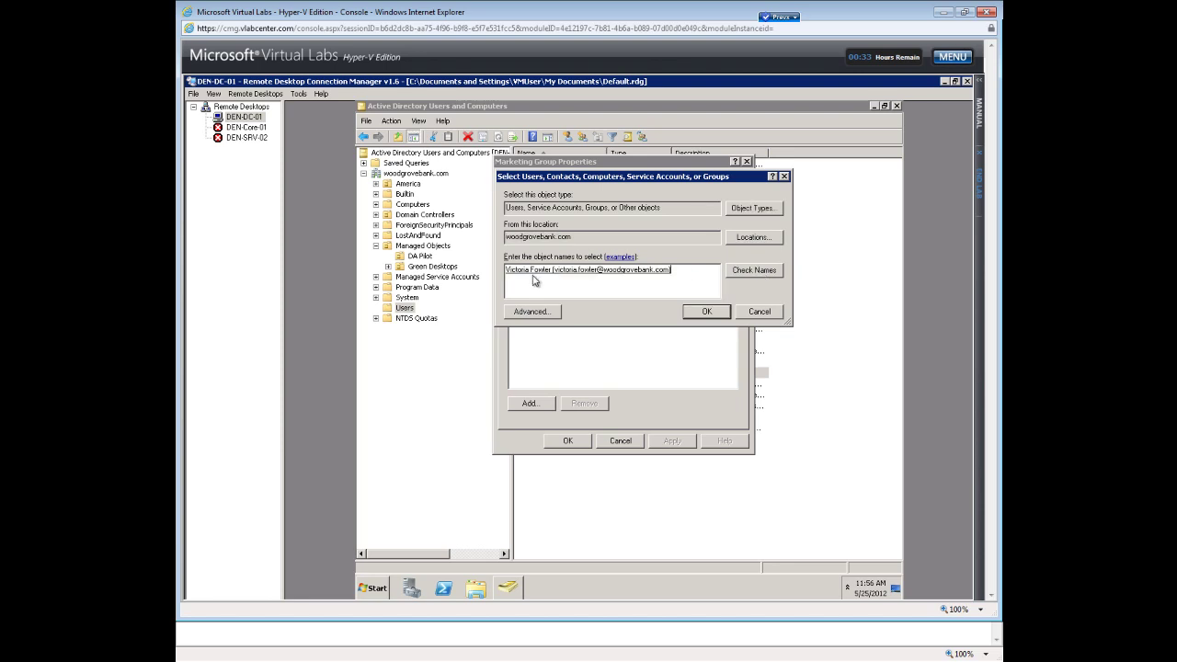
left_click(704, 312)
Add a second resolved user account to Marketing Group's members.
left_click(533, 405)
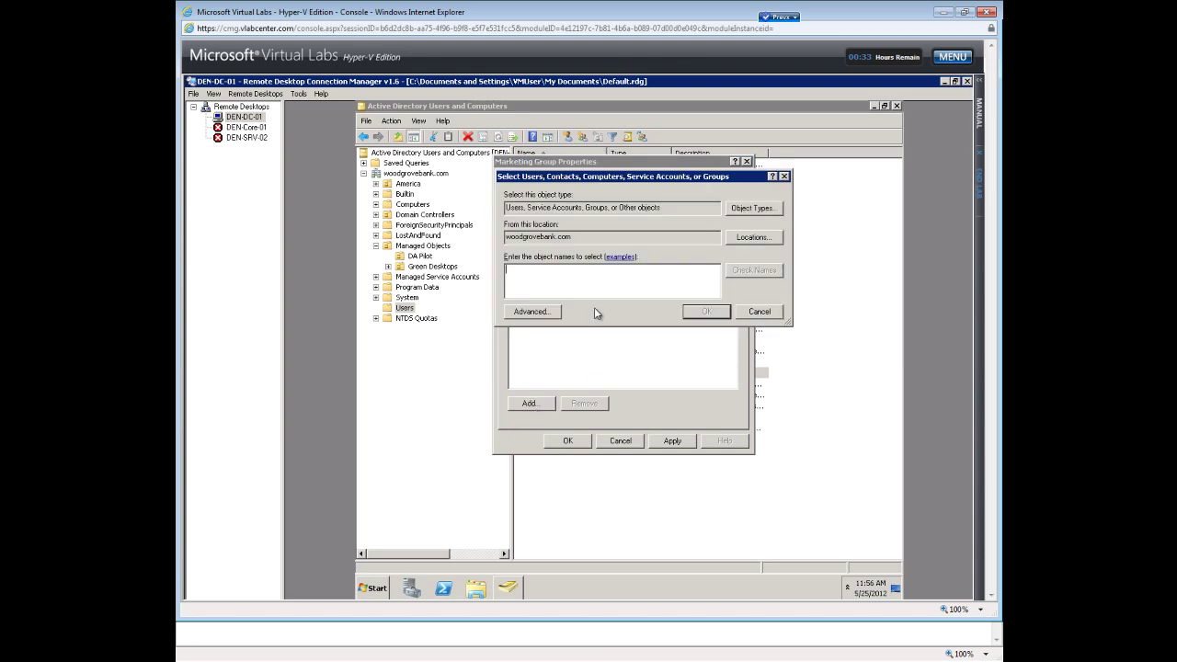
type("ca")
left_click(752, 273)
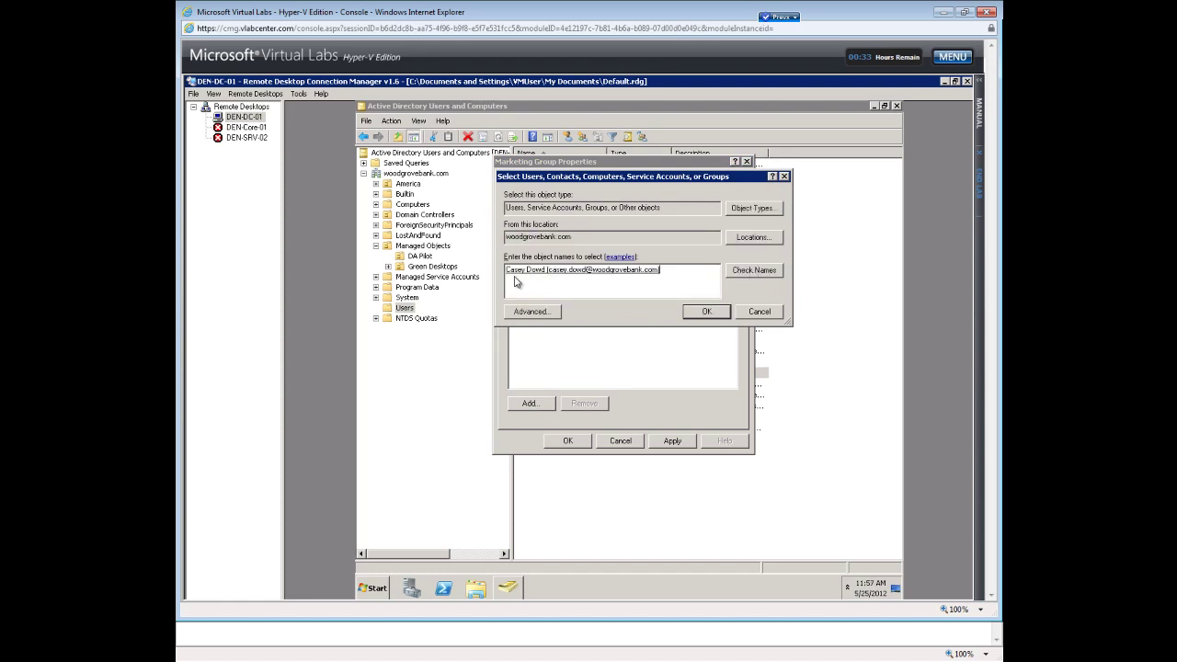
left_click(703, 314)
Save Marketing Group, then add the second-to-last listed user to both Support and Marketing Group.
left_click(564, 442)
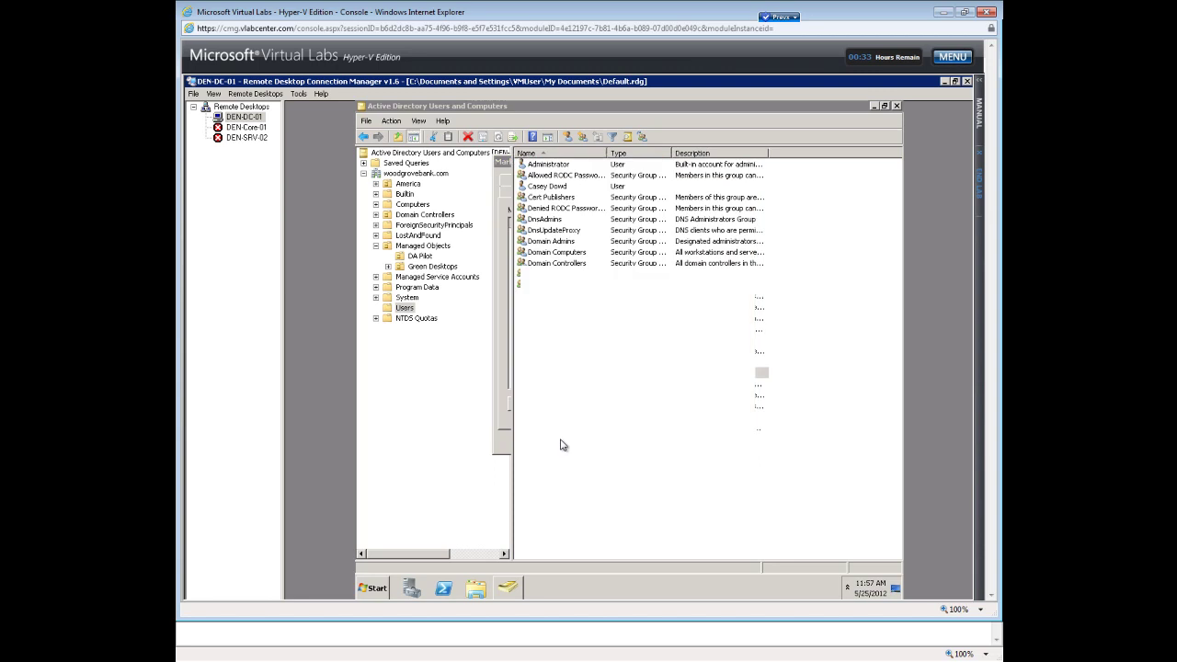
left_click(592, 519)
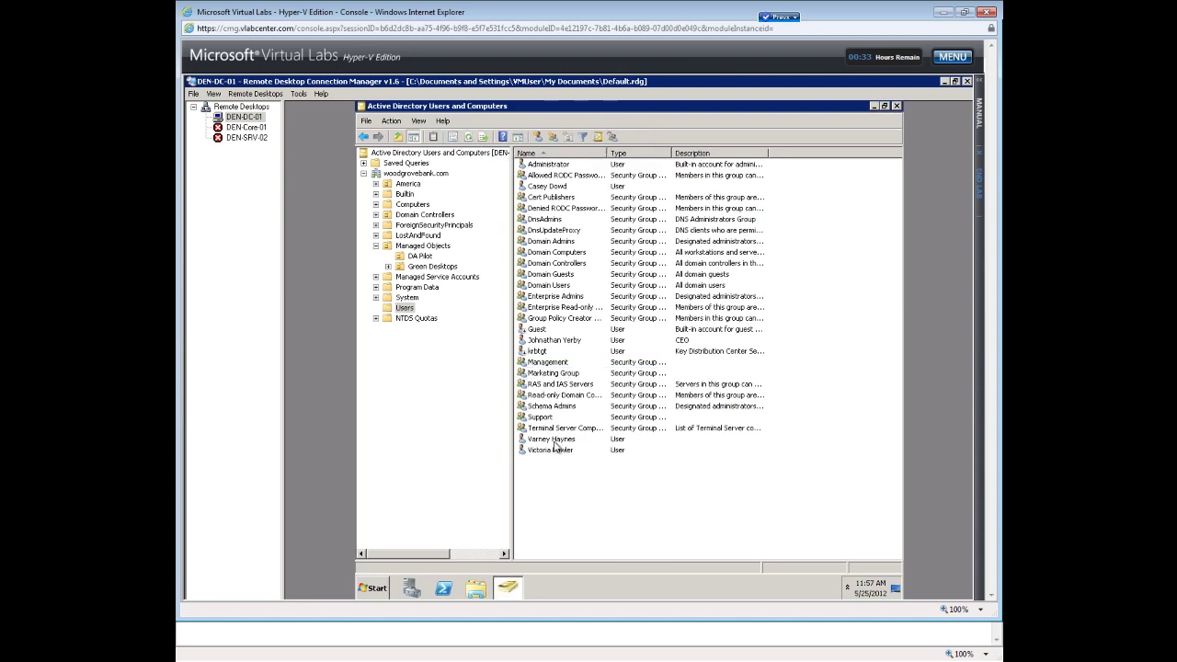
double_click(555, 440)
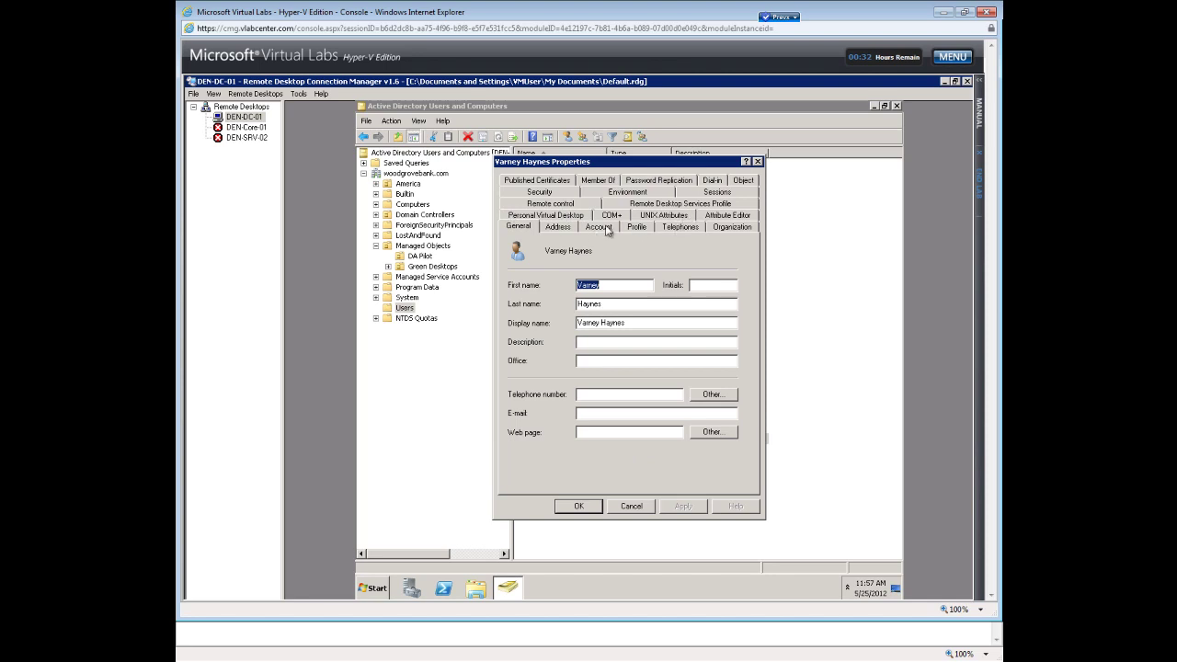
left_click(607, 182)
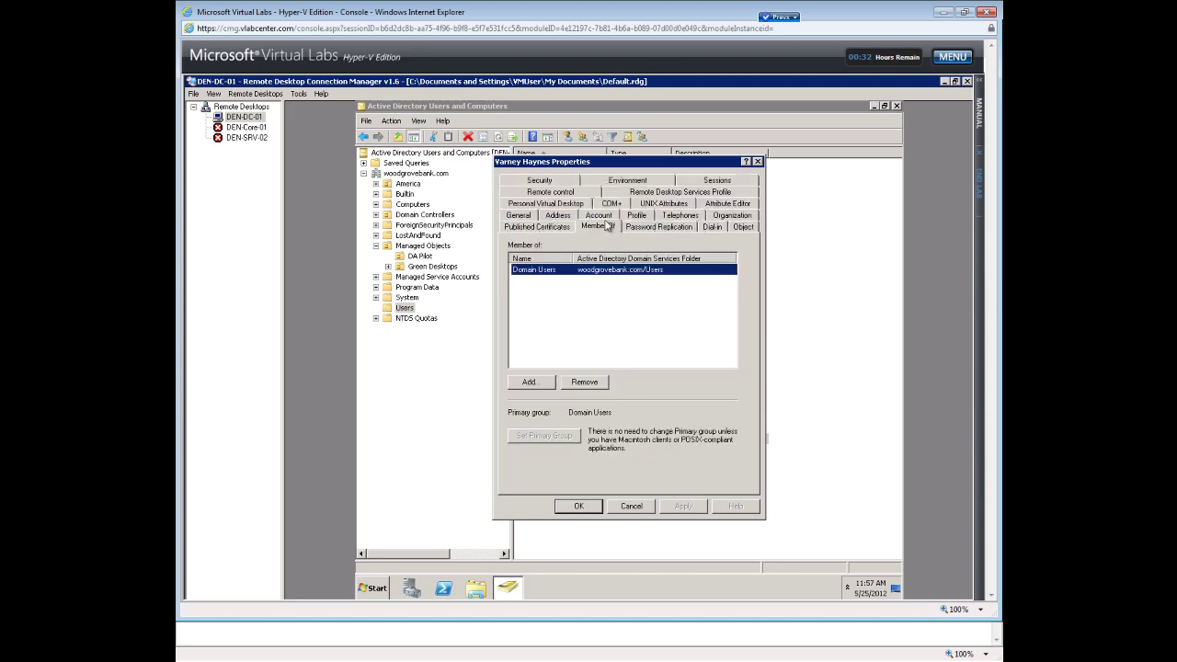
left_click(526, 385)
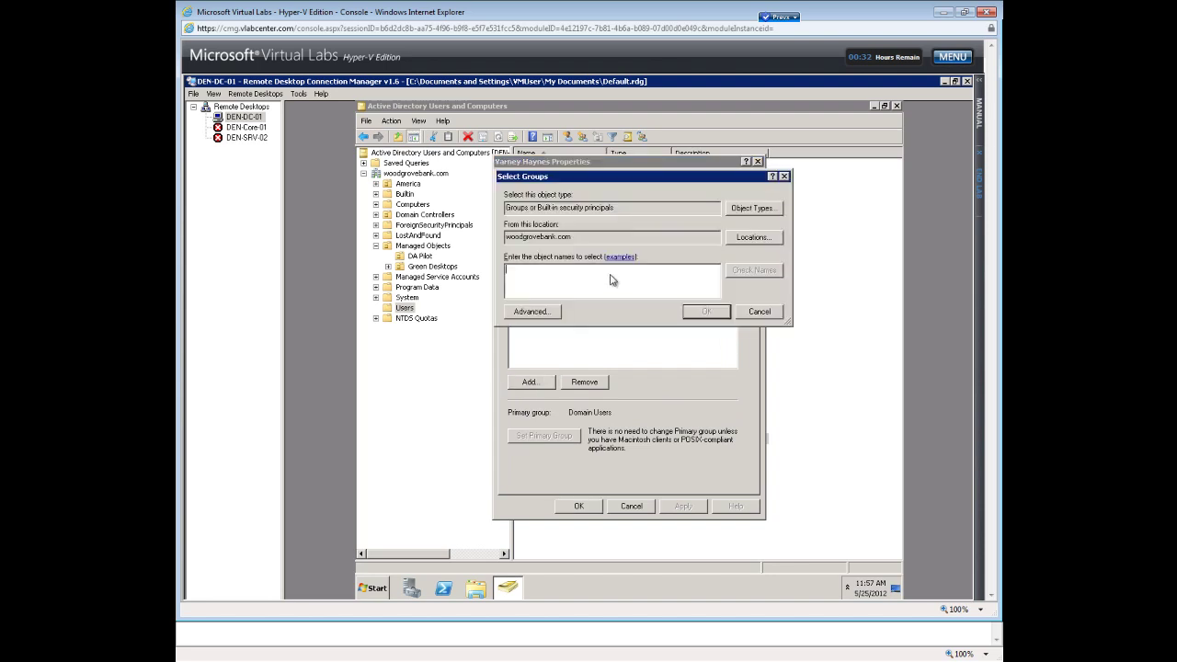
type("a")
left_click(754, 272)
left_click(747, 272)
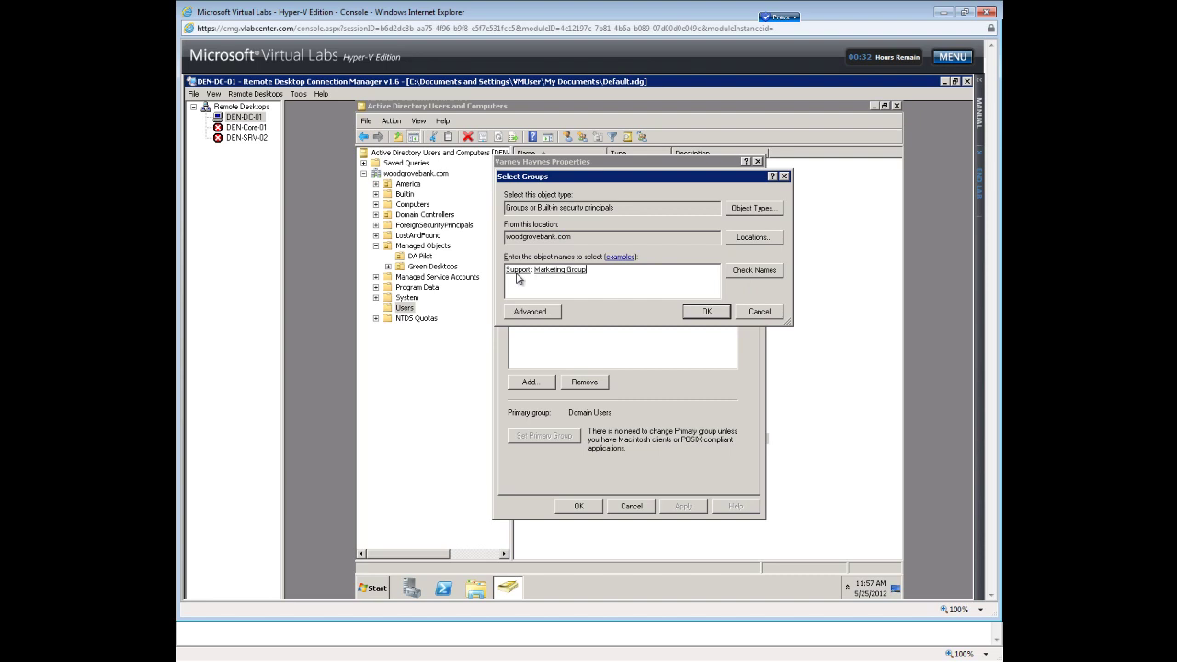
left_click(705, 314)
left_click(579, 506)
left_click(587, 513)
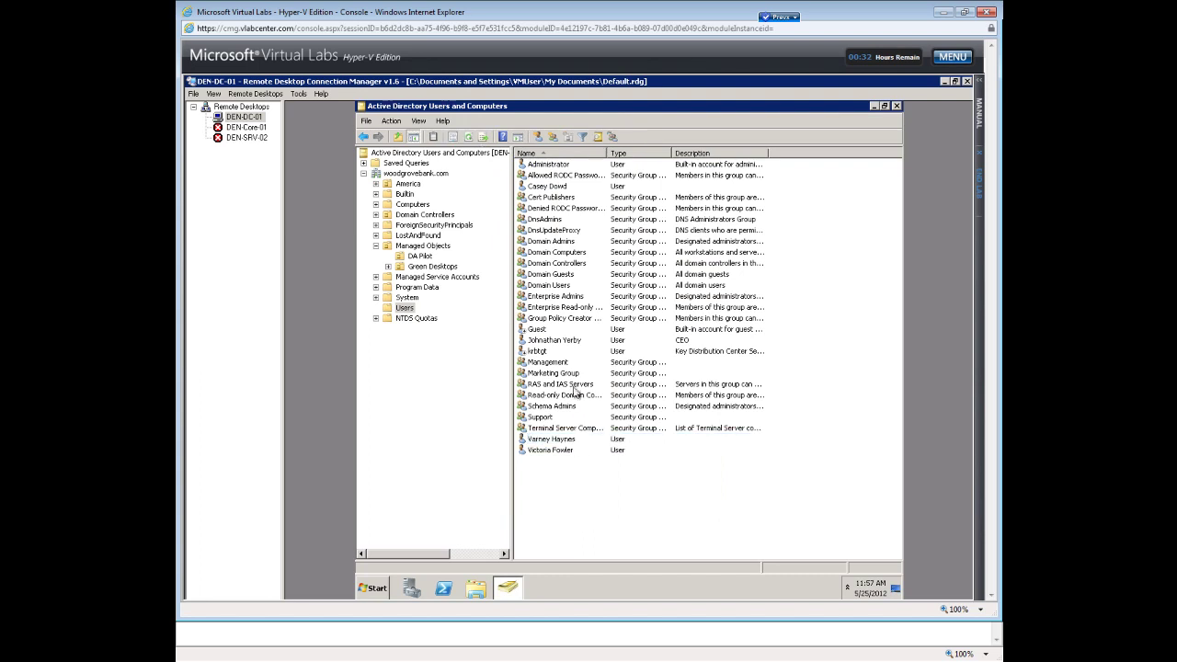
double_click(553, 372)
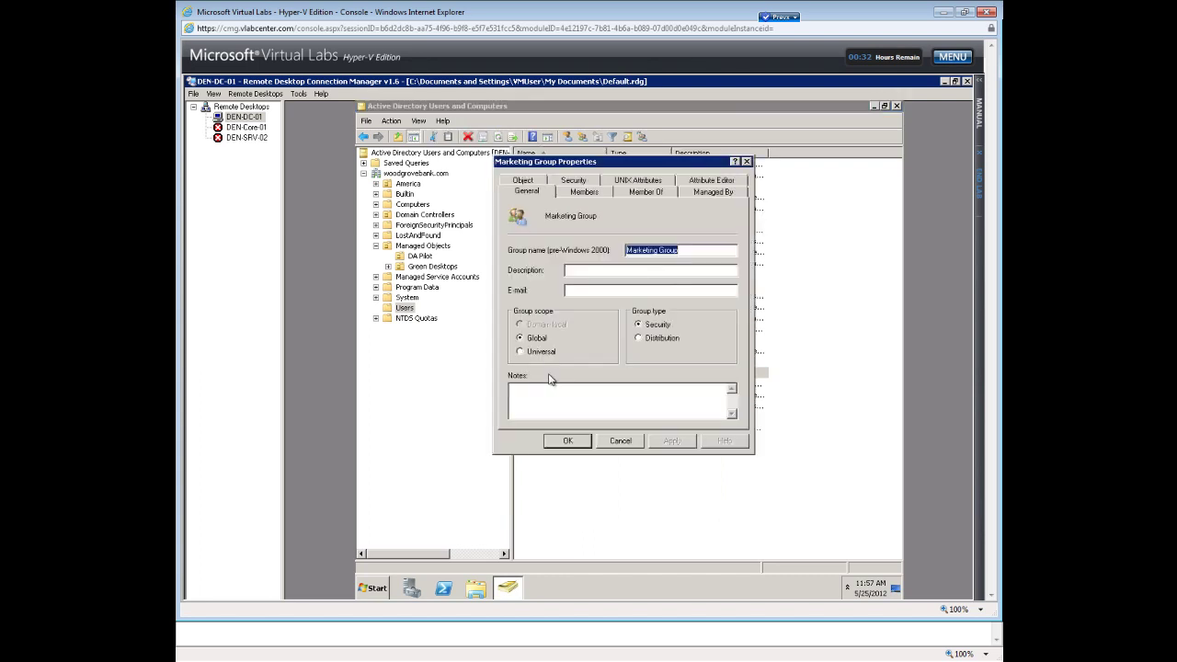
left_click(570, 193)
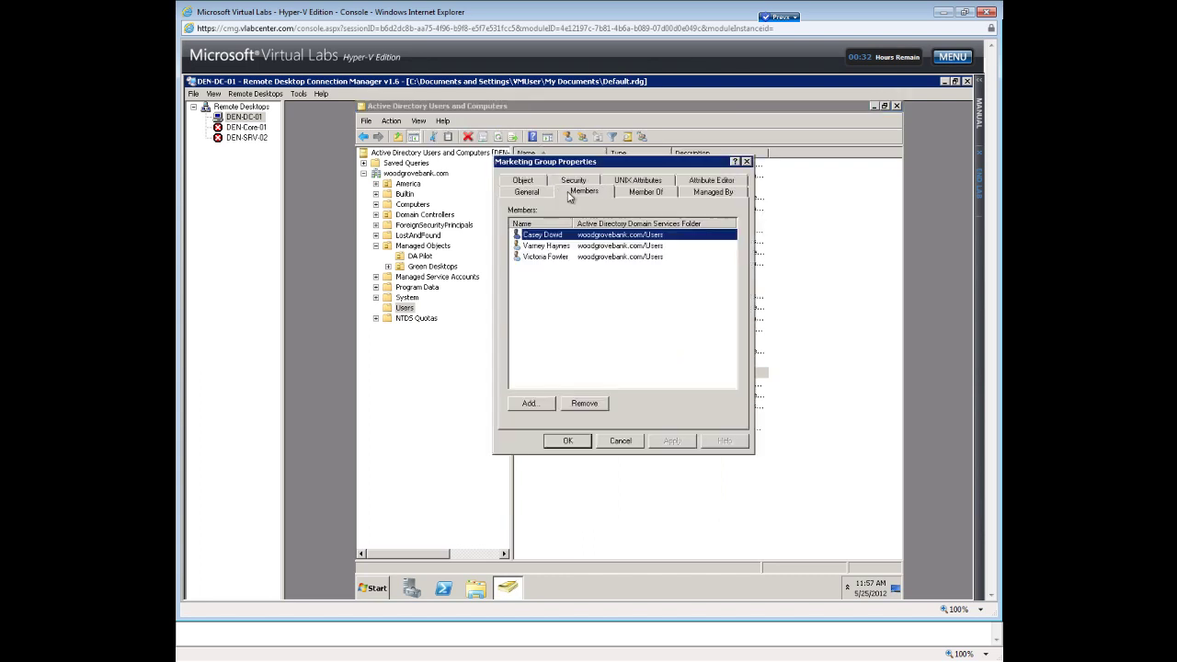
left_click(548, 247)
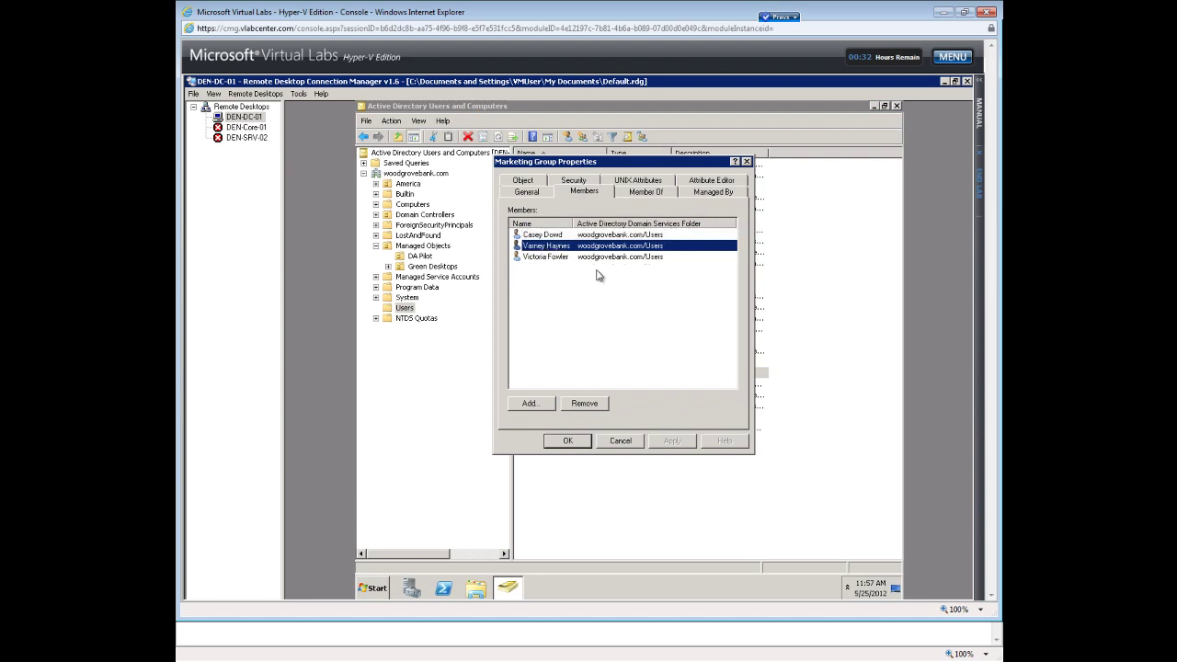
left_click(550, 236)
left_click(551, 246)
left_click(551, 258)
left_click(563, 442)
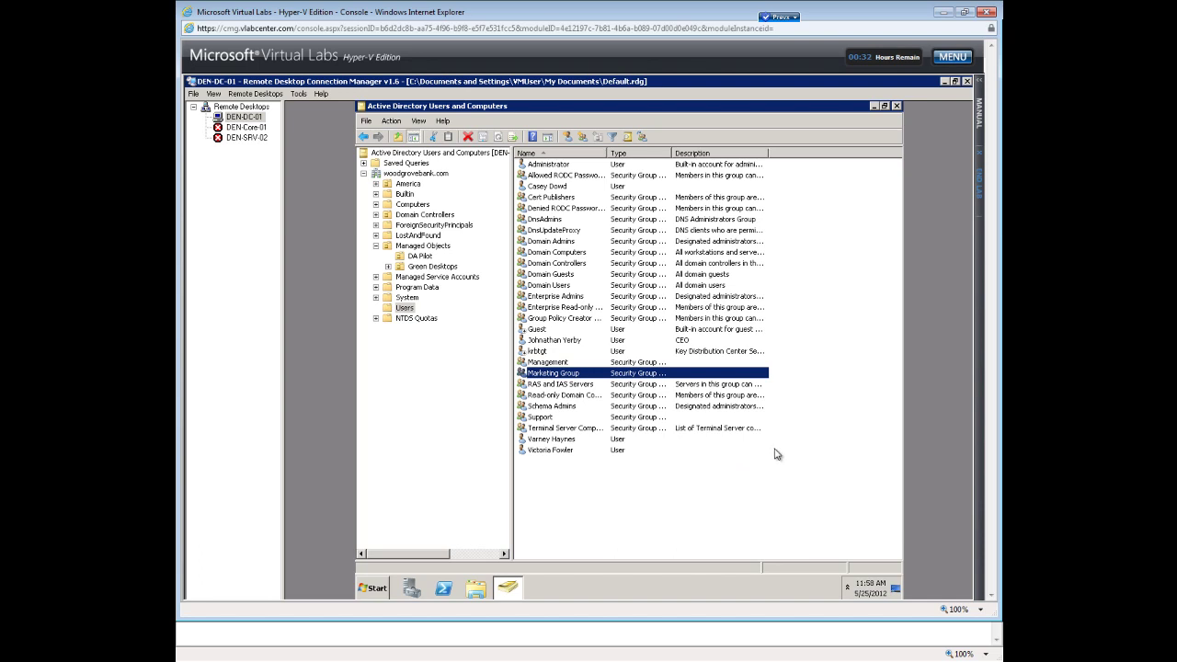
Minimize the console and browse Computer to Local Disk (C:) > Shared Folders.
left_click(874, 107)
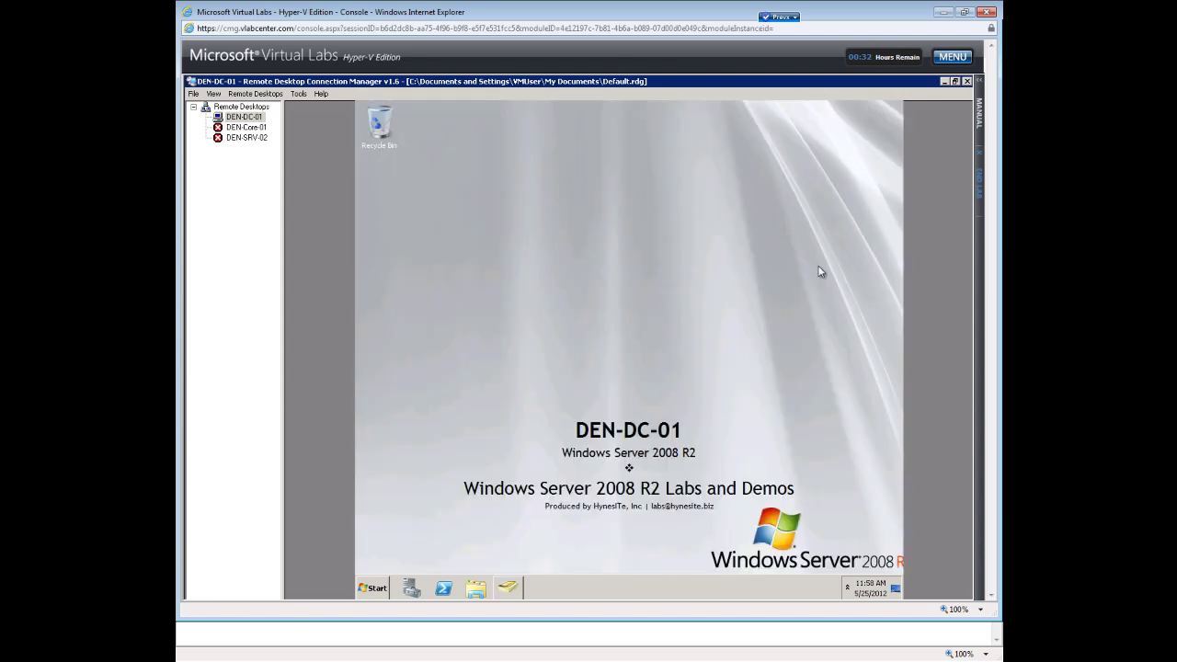
left_click(371, 588)
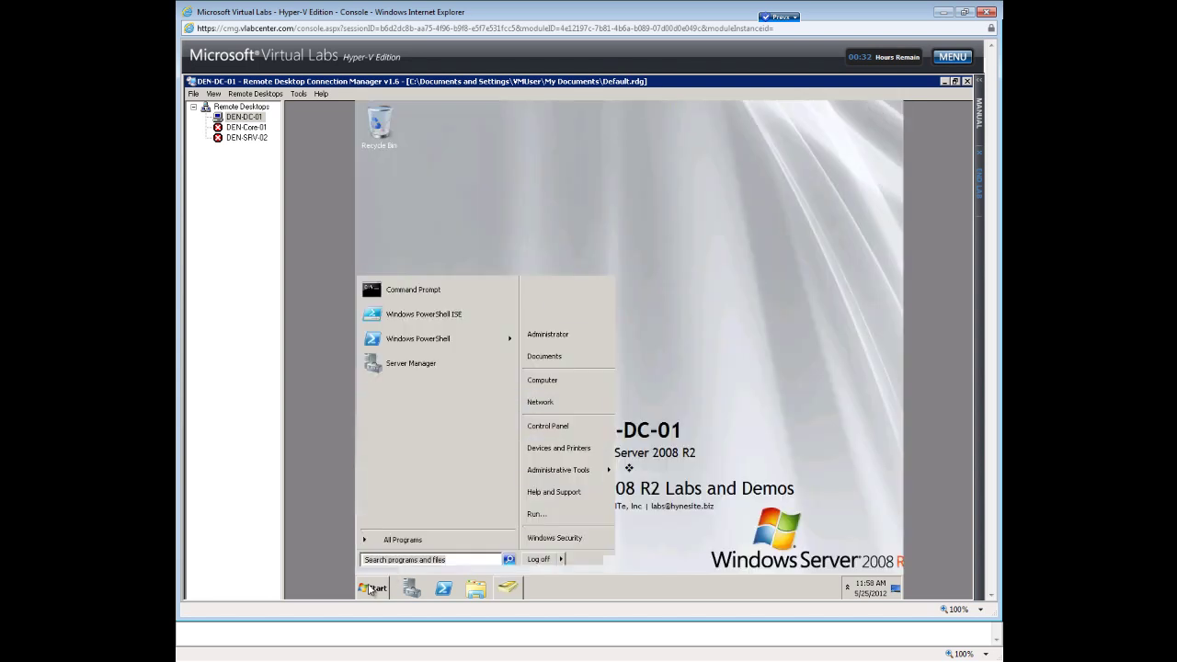
left_click(546, 383)
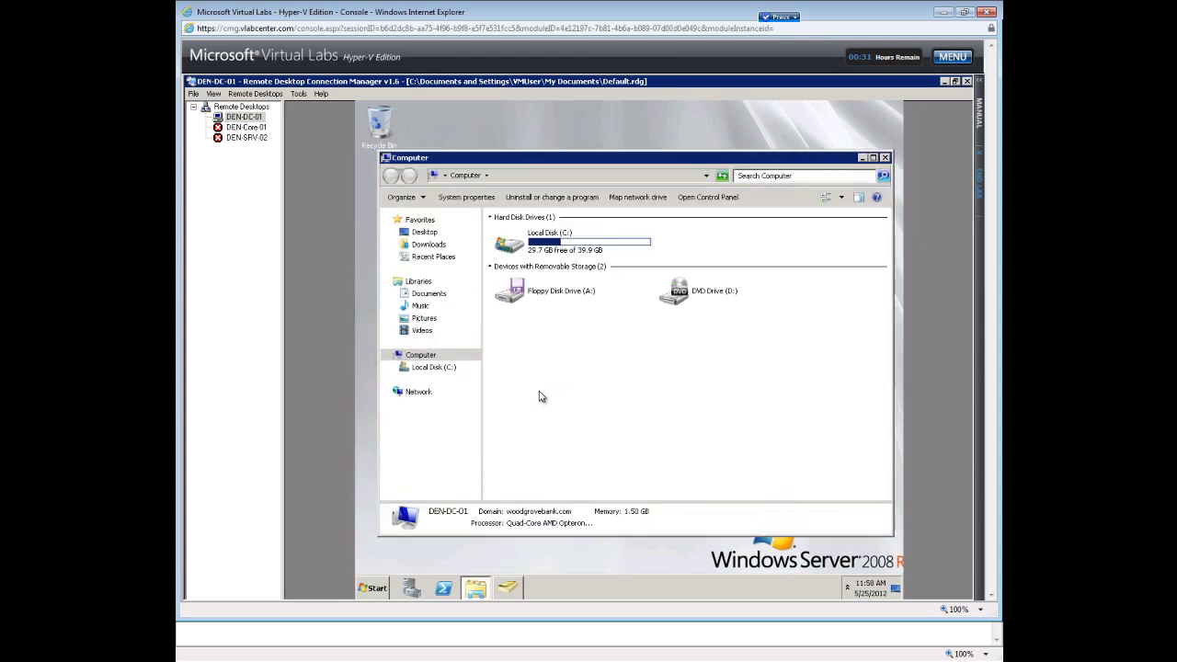
double_click(539, 255)
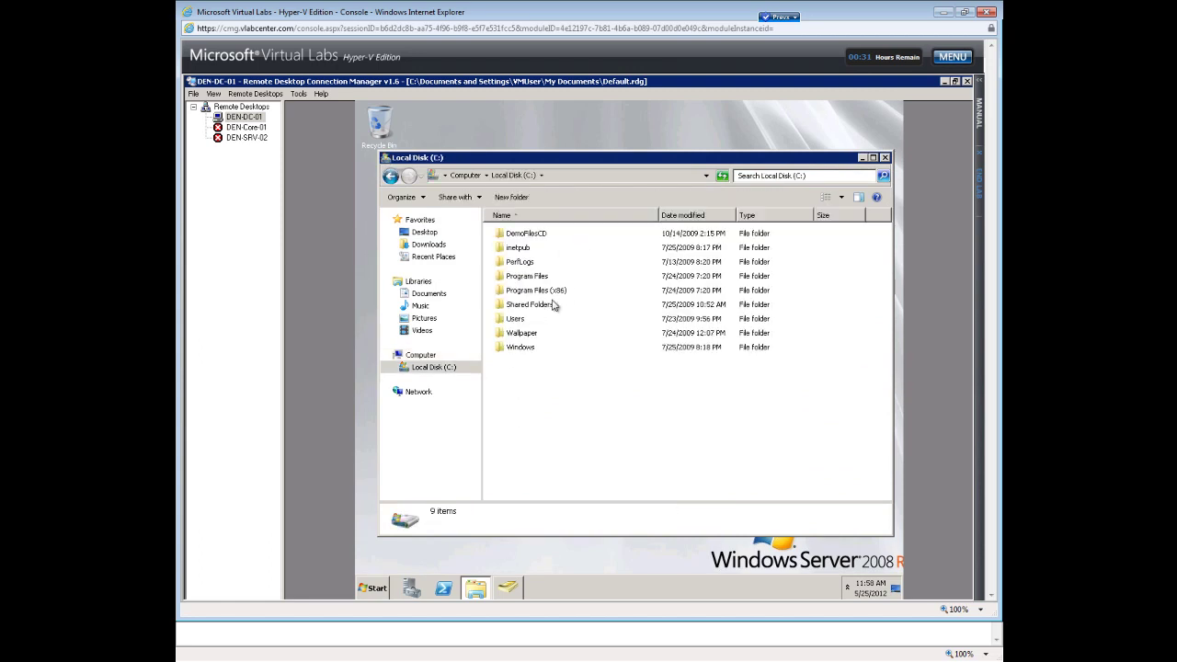
right_click(518, 381)
left_click(519, 306)
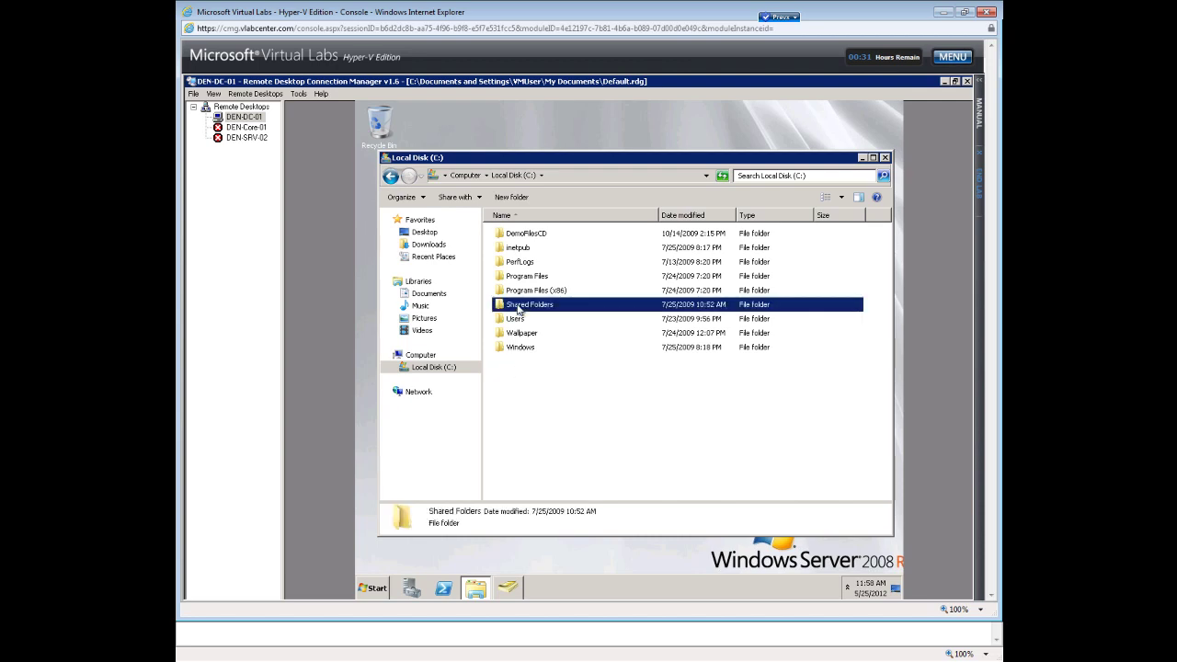
double_click(520, 306)
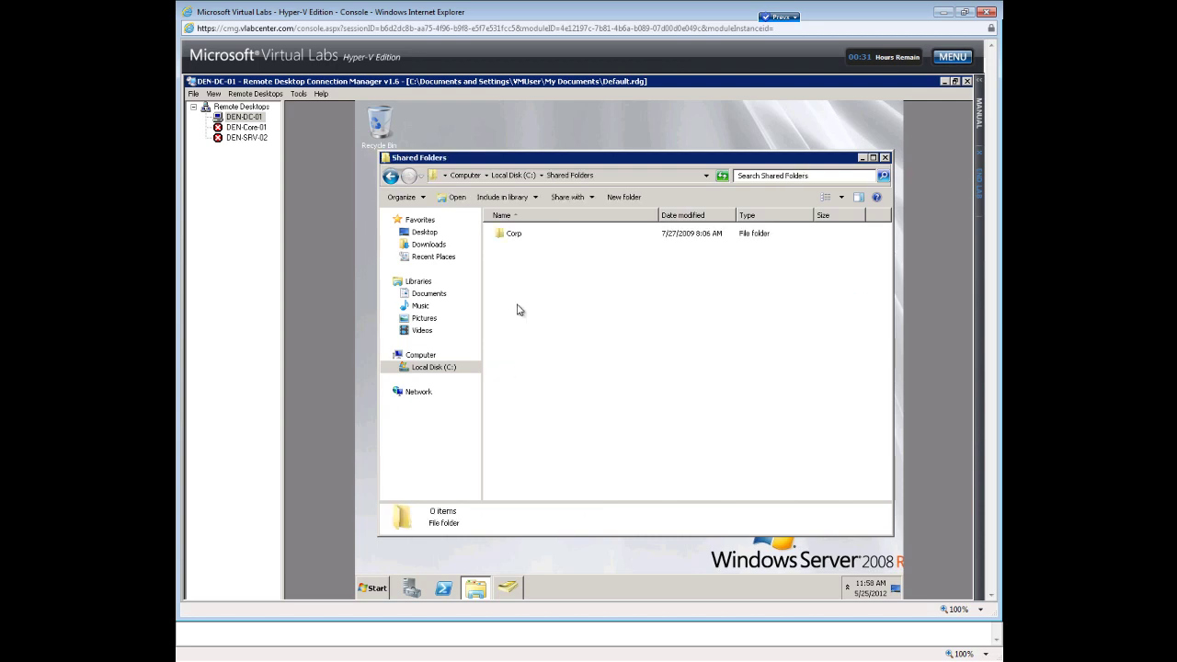
Open the Properties of the shared Corp folder.
left_click(514, 235)
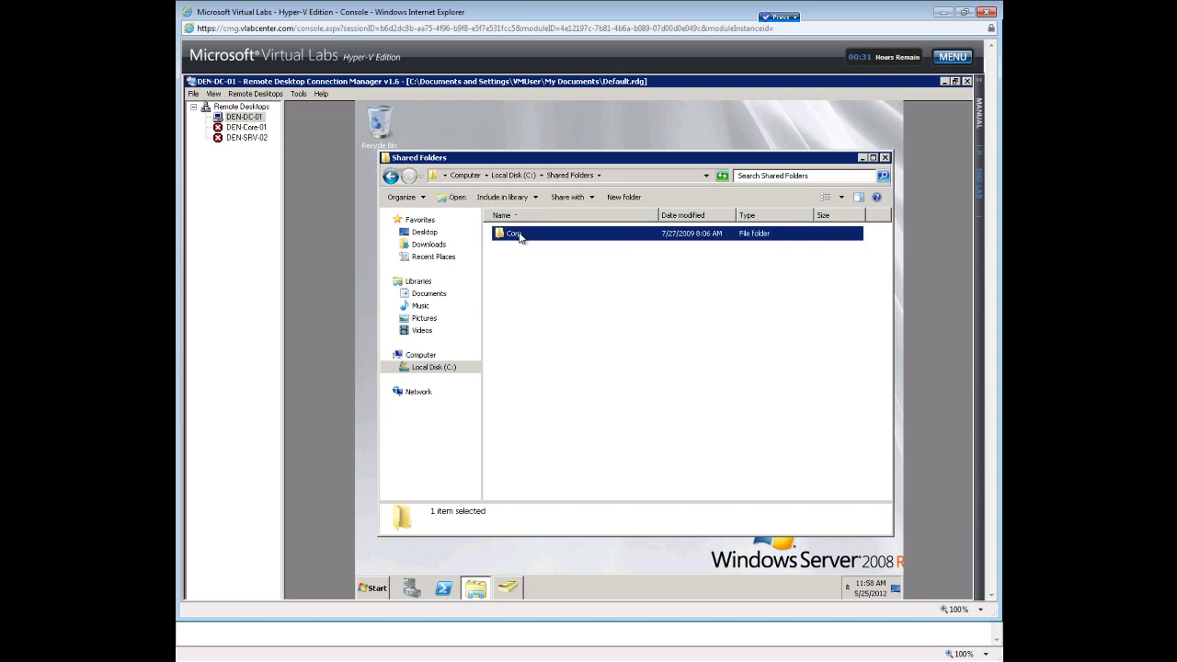
right_click(520, 235)
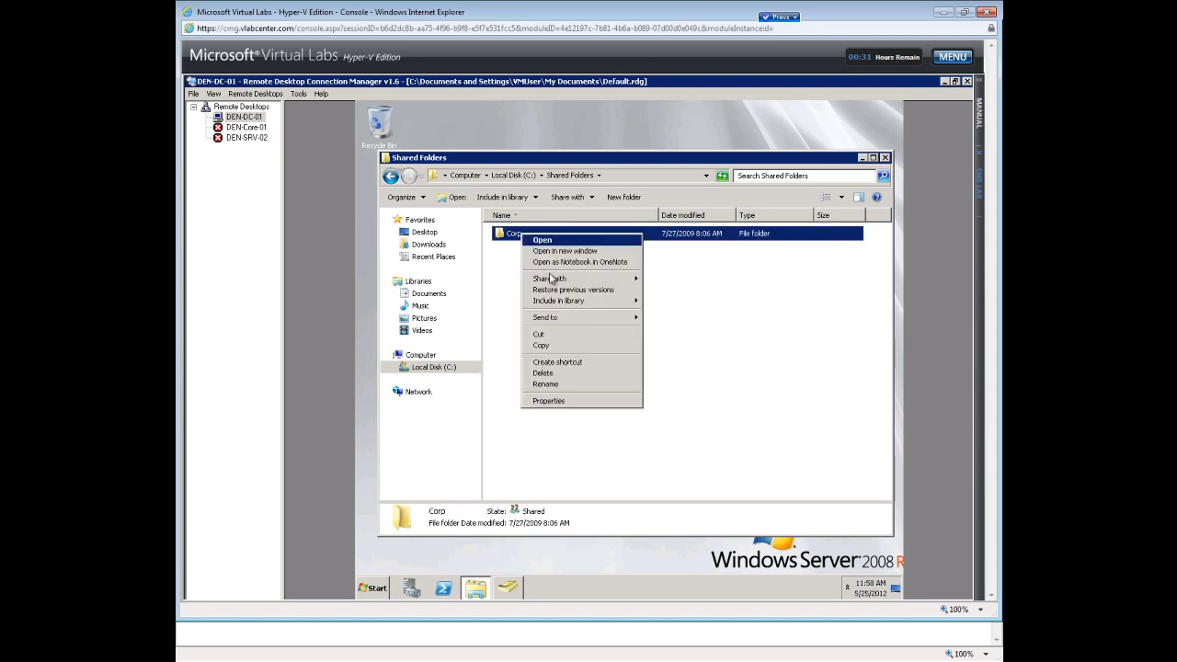
mouse_move(555, 282)
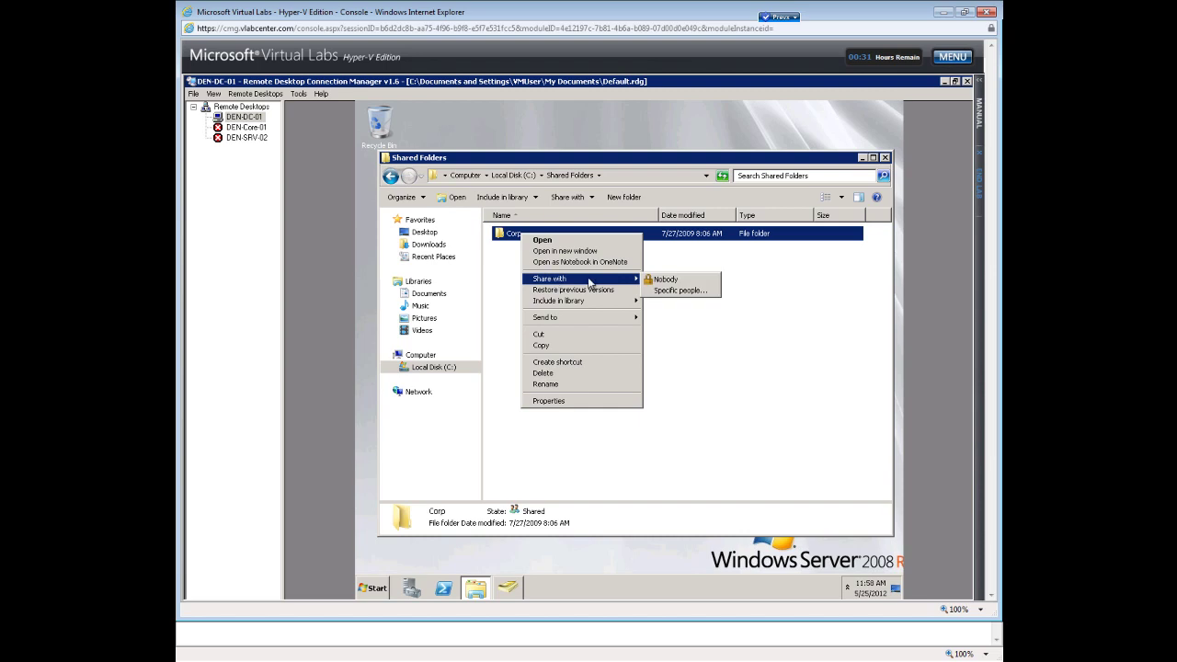
left_click(548, 401)
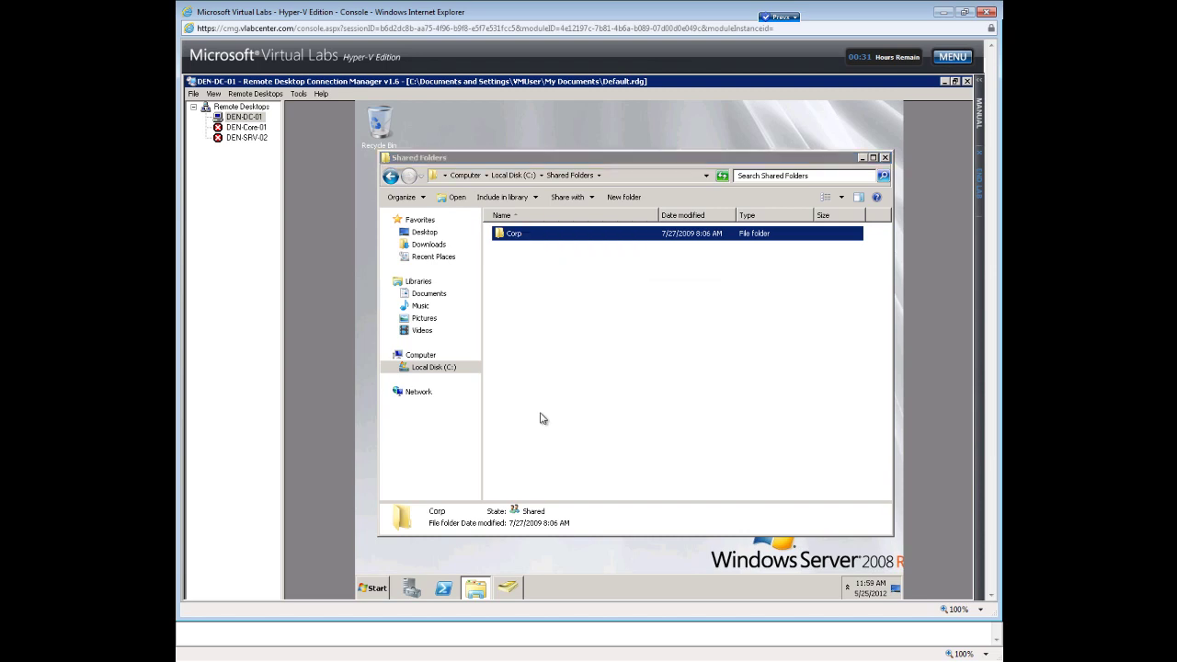
Check Corp's Sharing settings and close the file sharing setup without changes.
left_click(574, 259)
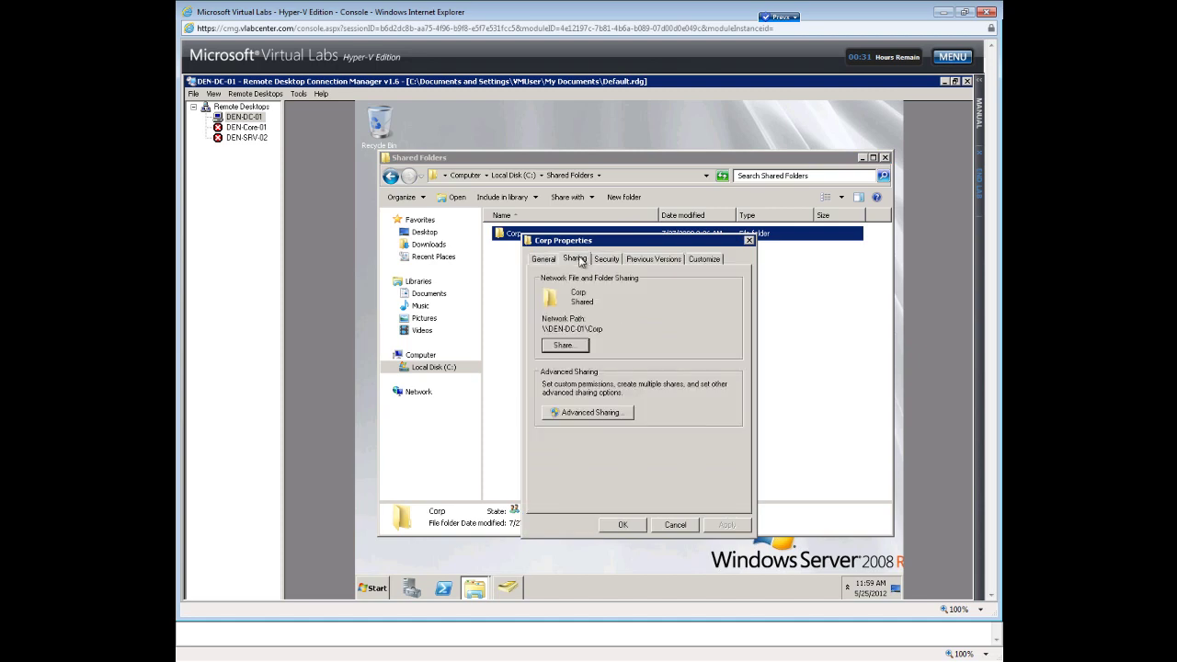
left_click(563, 346)
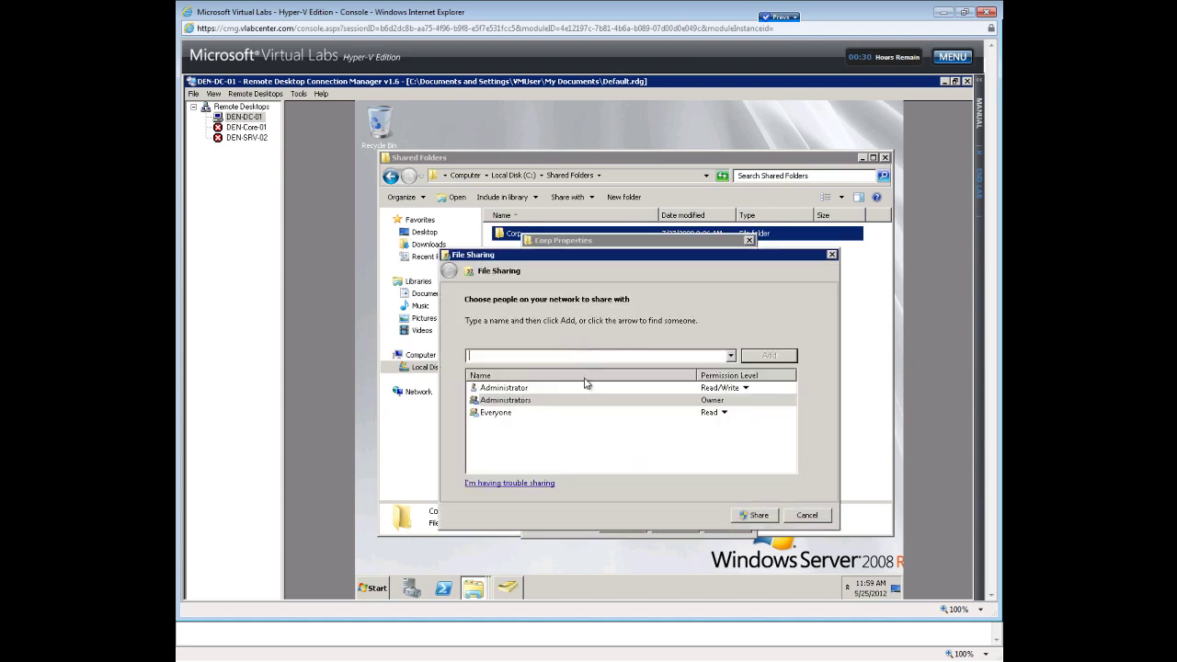
left_click(807, 516)
Grant Marketing Group Read & execute, List folder contents and Read on Corp's Security permissions.
left_click(609, 260)
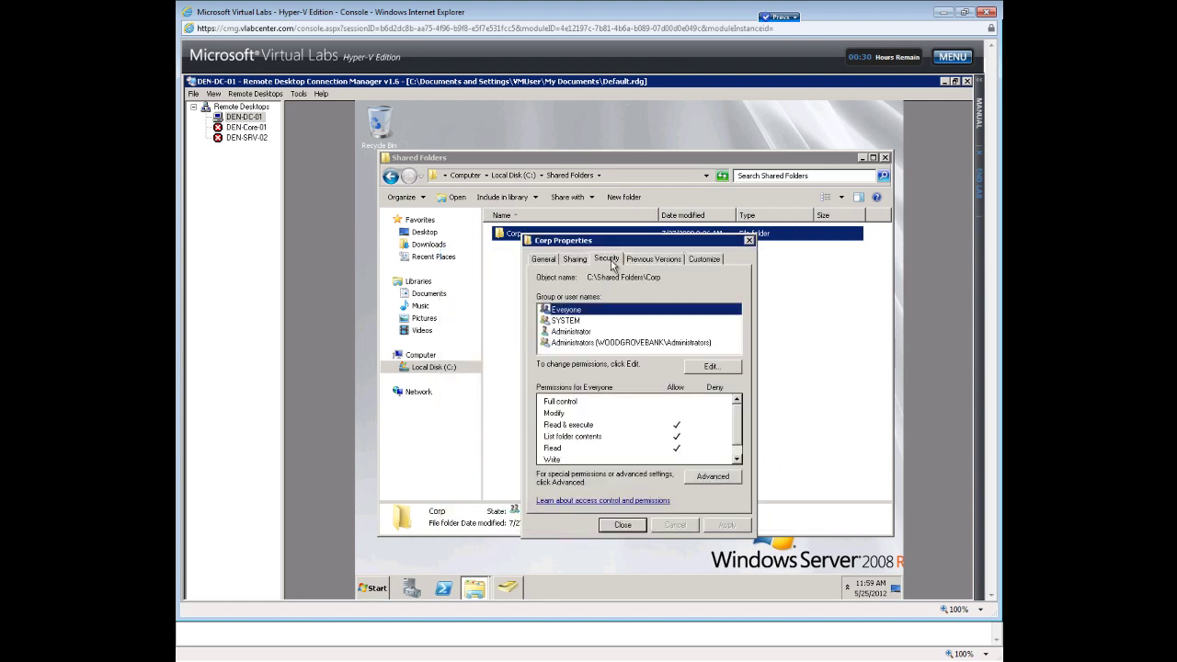
left_click(711, 369)
left_click(681, 428)
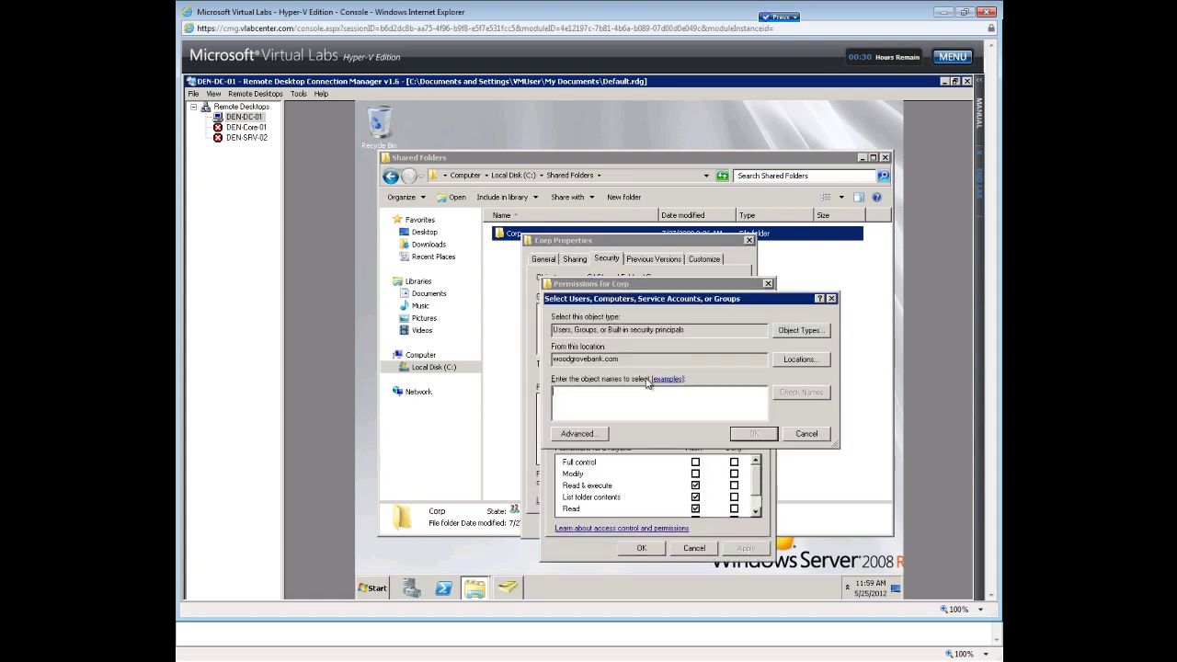
type("mark")
left_click(782, 396)
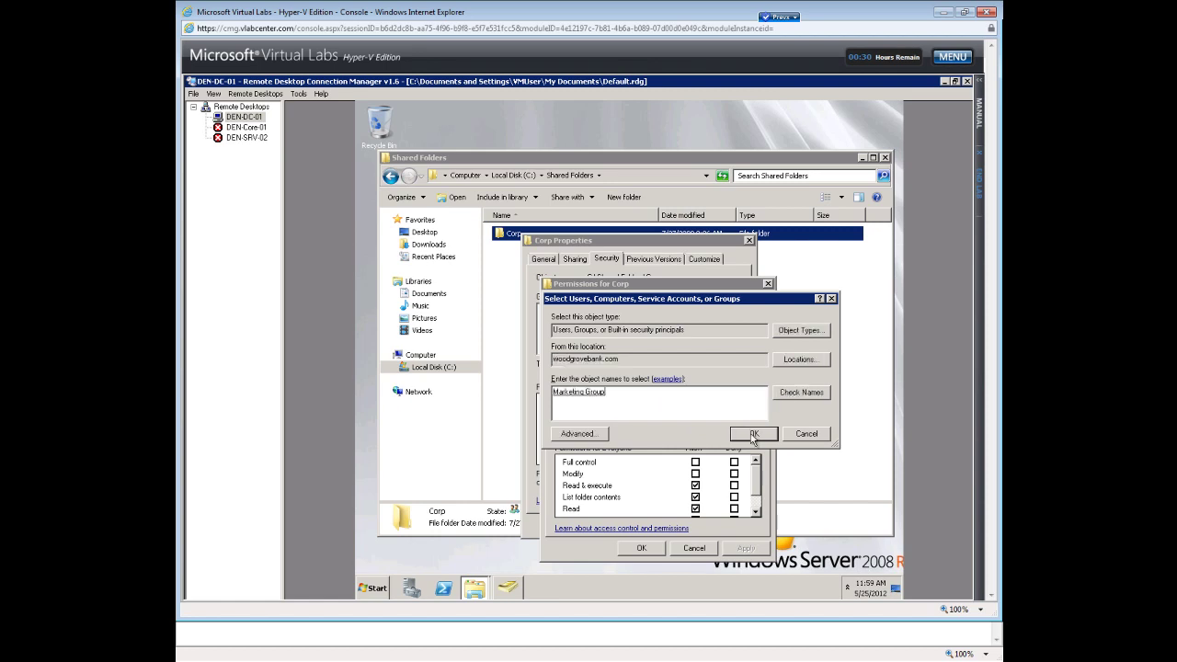
left_click(753, 436)
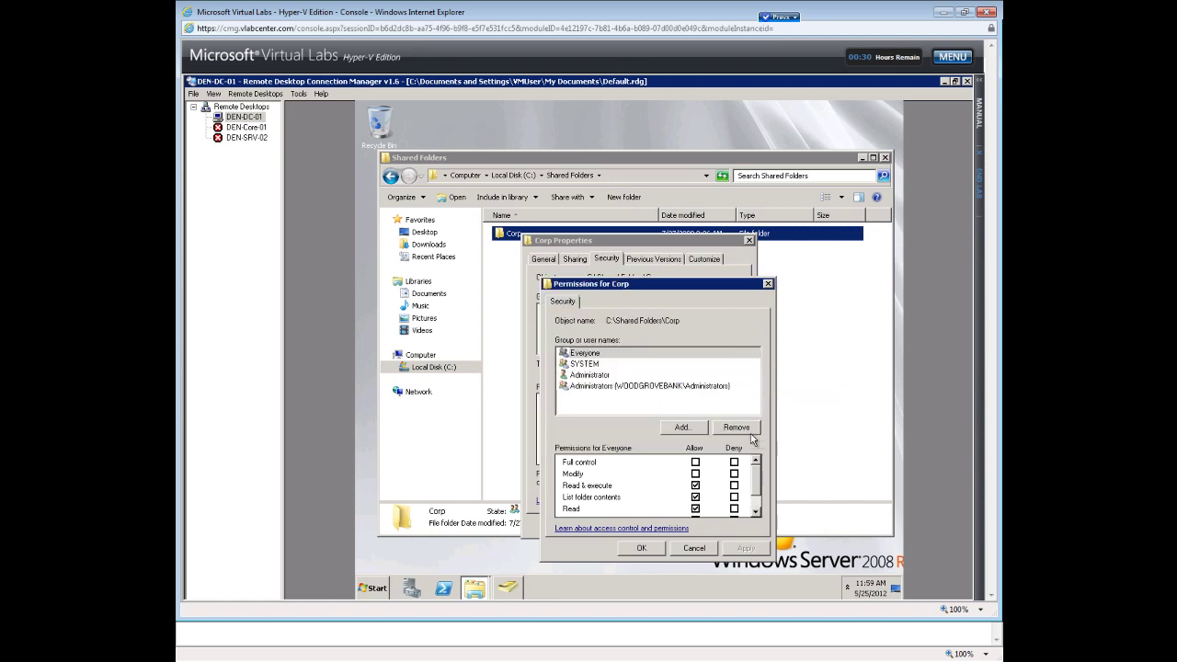
left_click(694, 496)
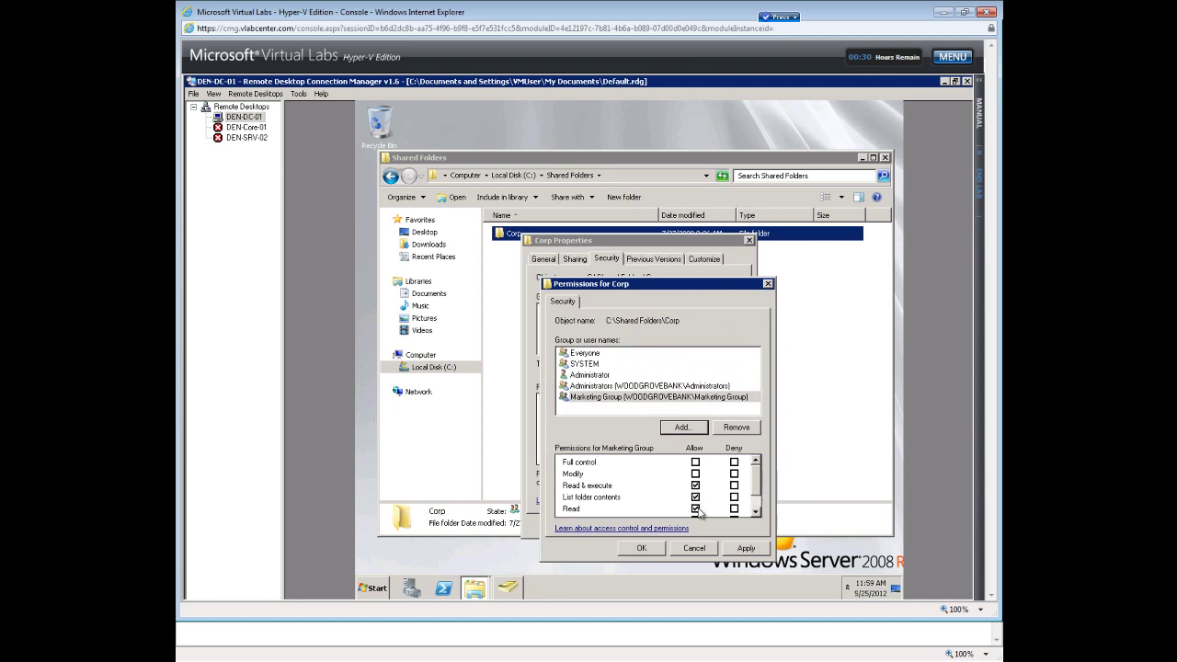
left_click(755, 505)
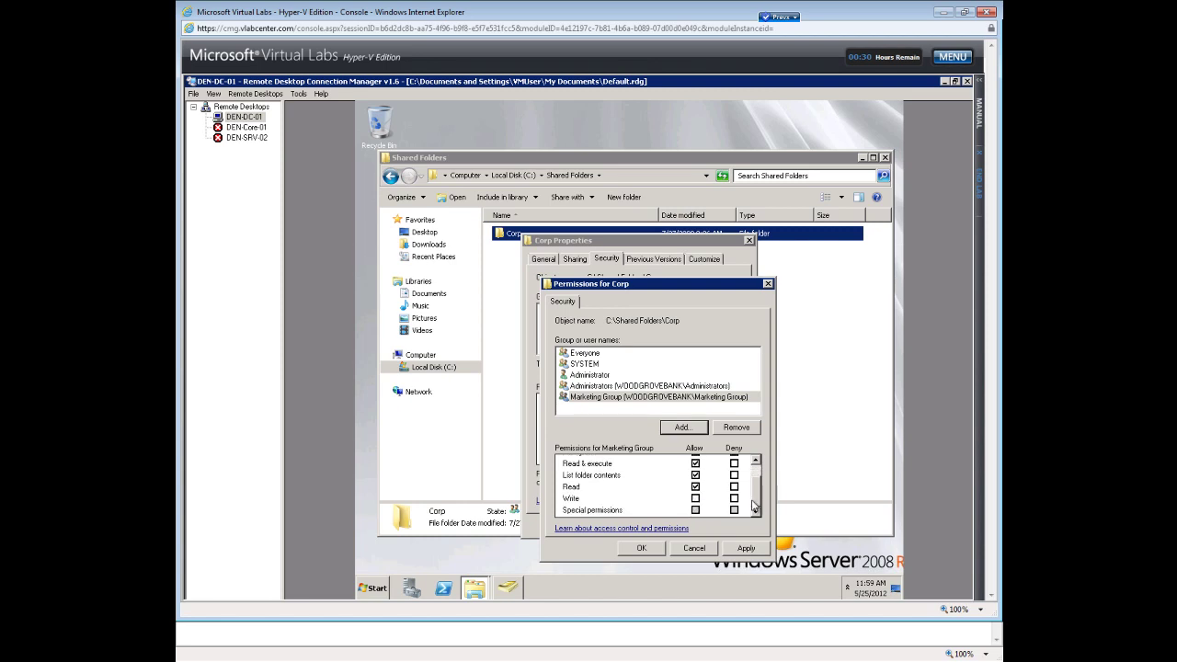
Add the Management group to Corp's permissions with Full control allowed, and apply.
left_click(683, 428)
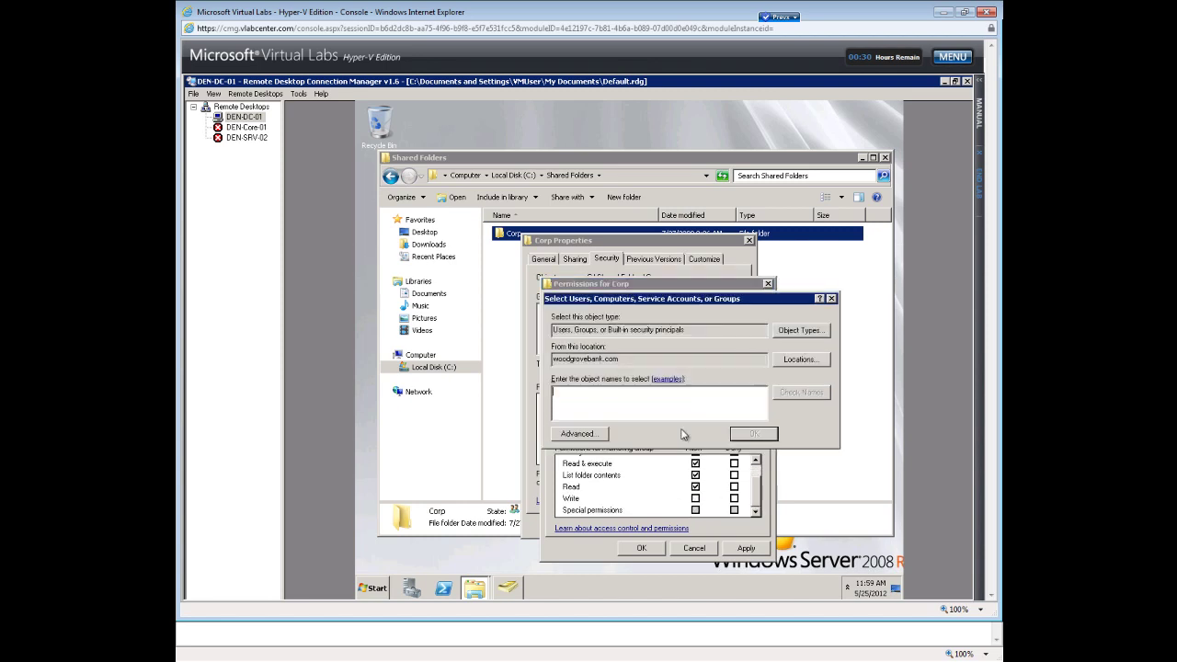
type("mar")
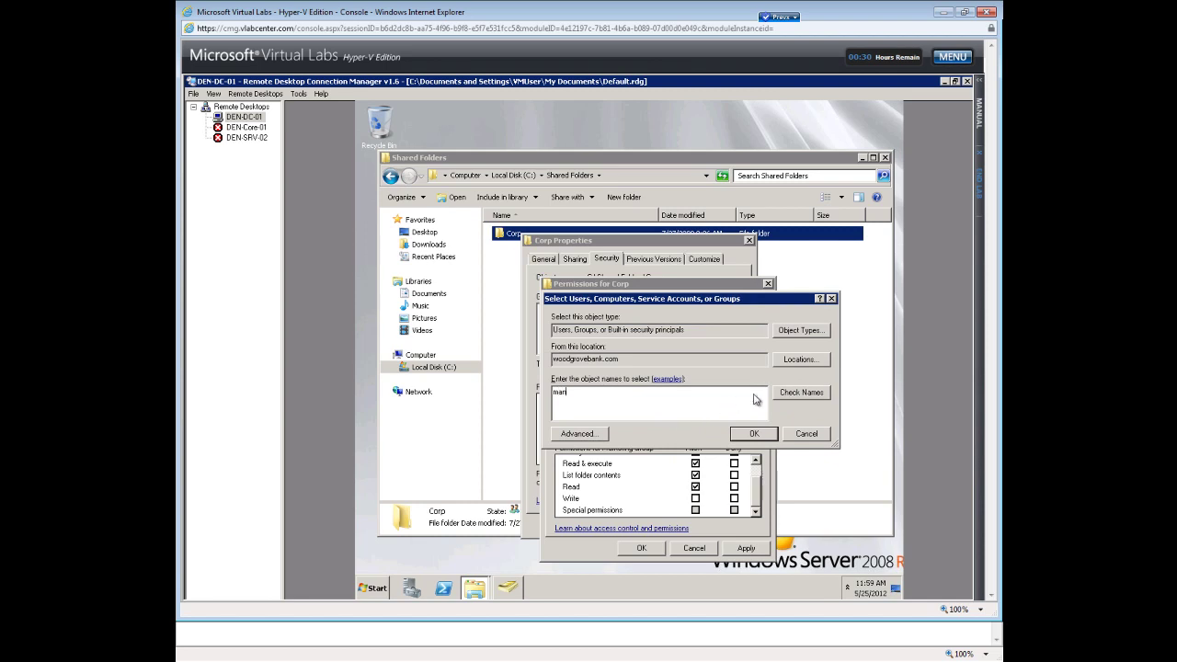
left_click(782, 395)
left_click(756, 434)
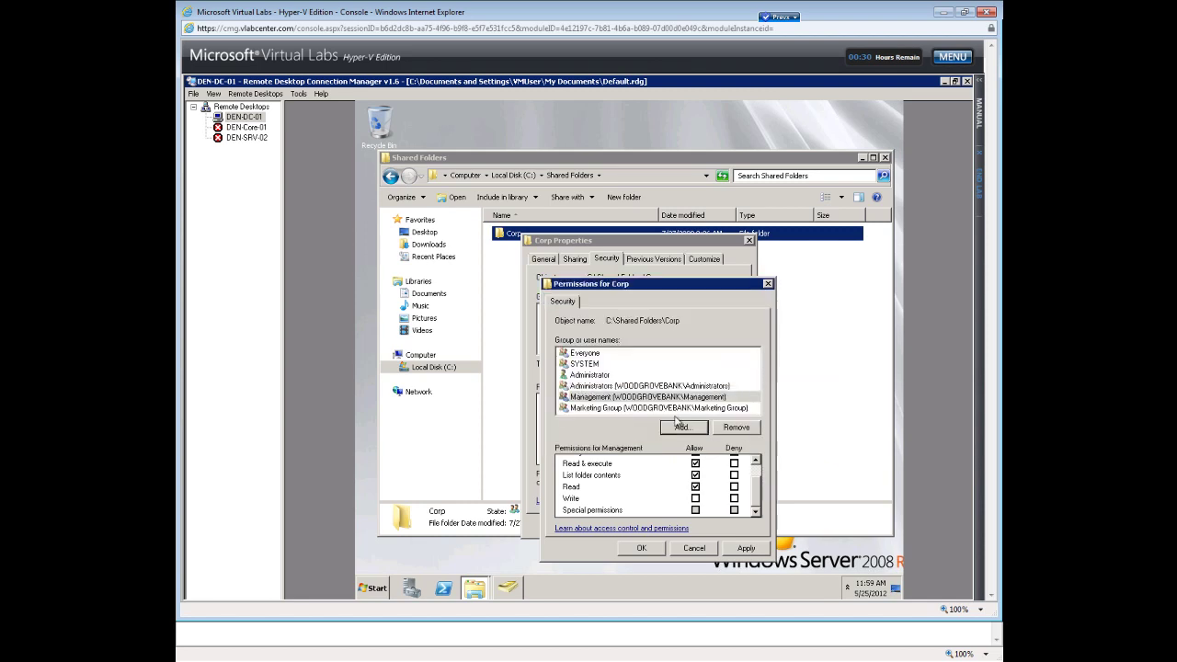
left_click(758, 471)
left_click(696, 461)
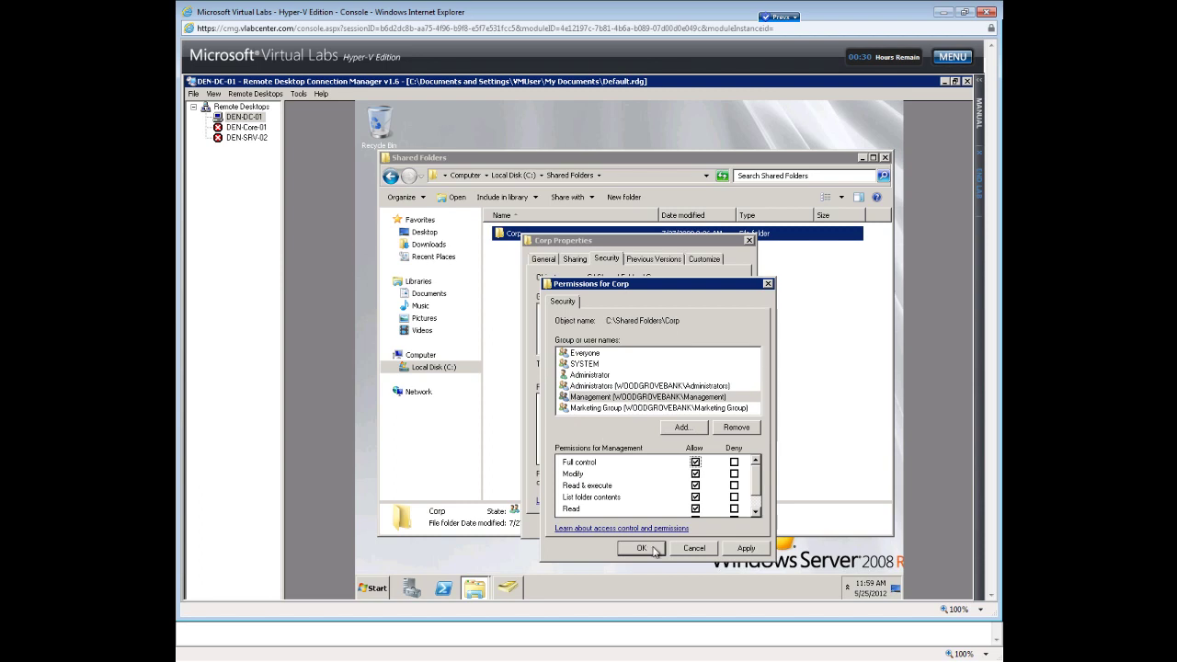
left_click(743, 548)
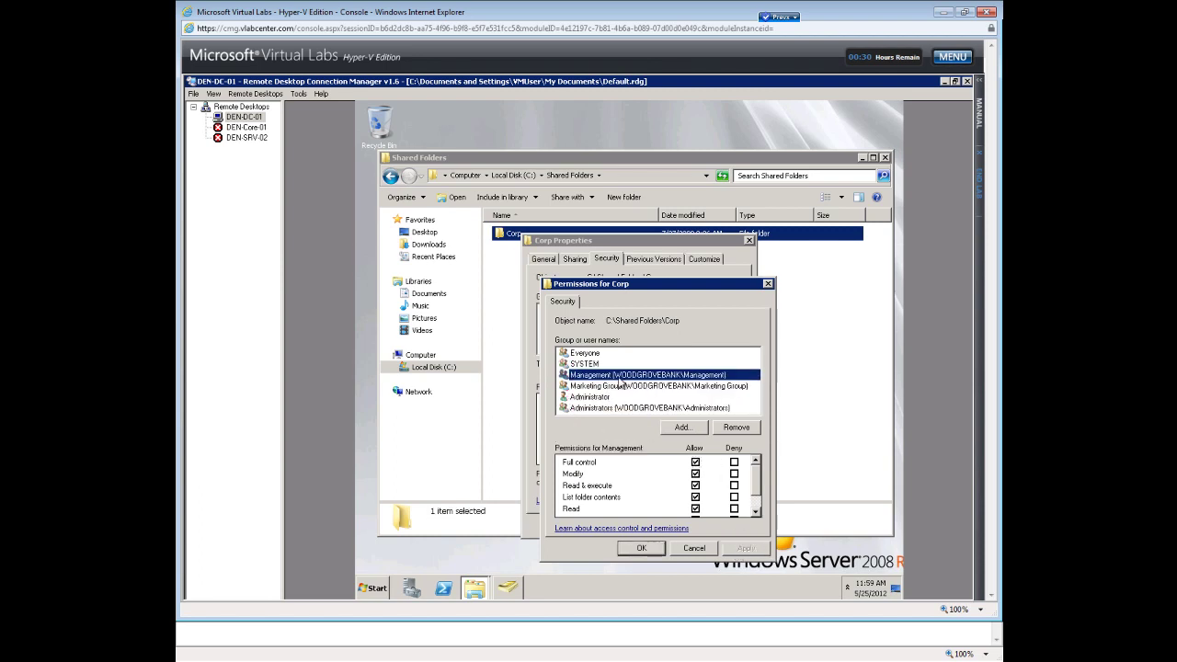
Review the Marketing Group and Management permissions on Corp, then confirm the changes.
left_click(594, 387)
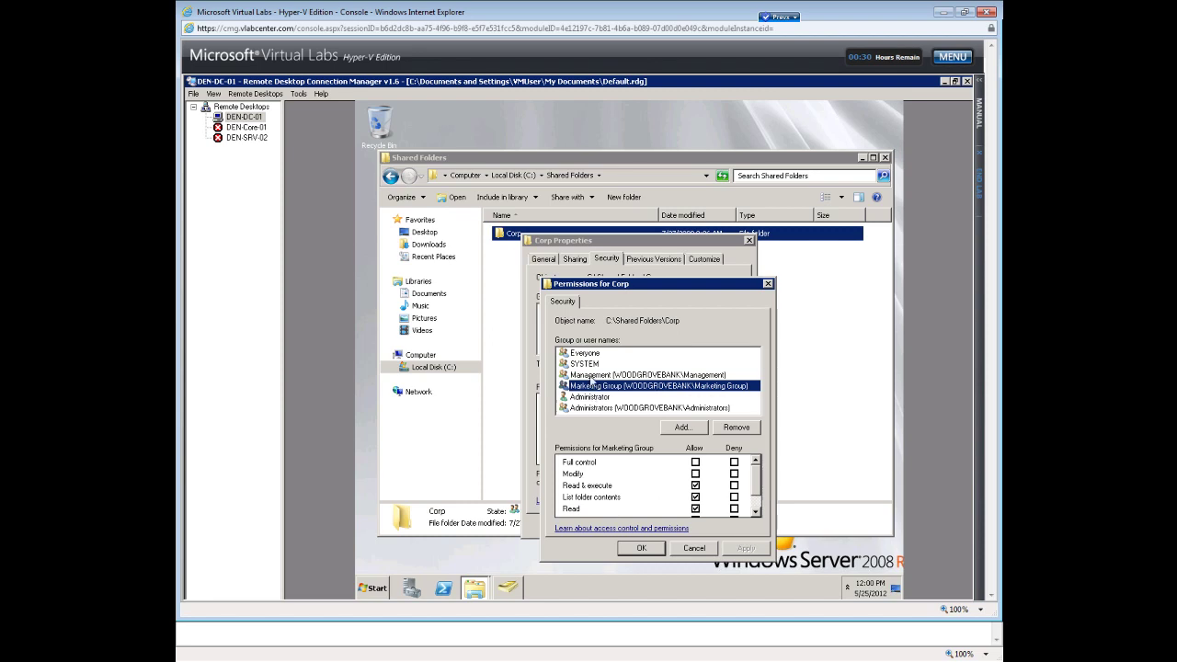
left_click(590, 376)
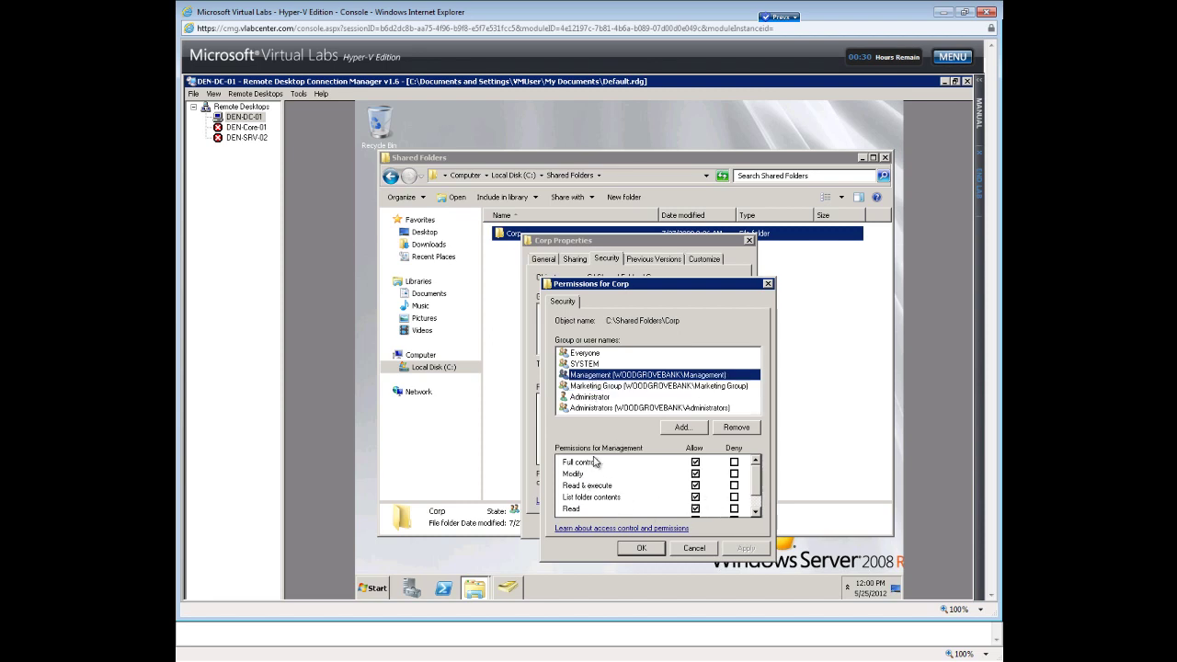
left_click(641, 549)
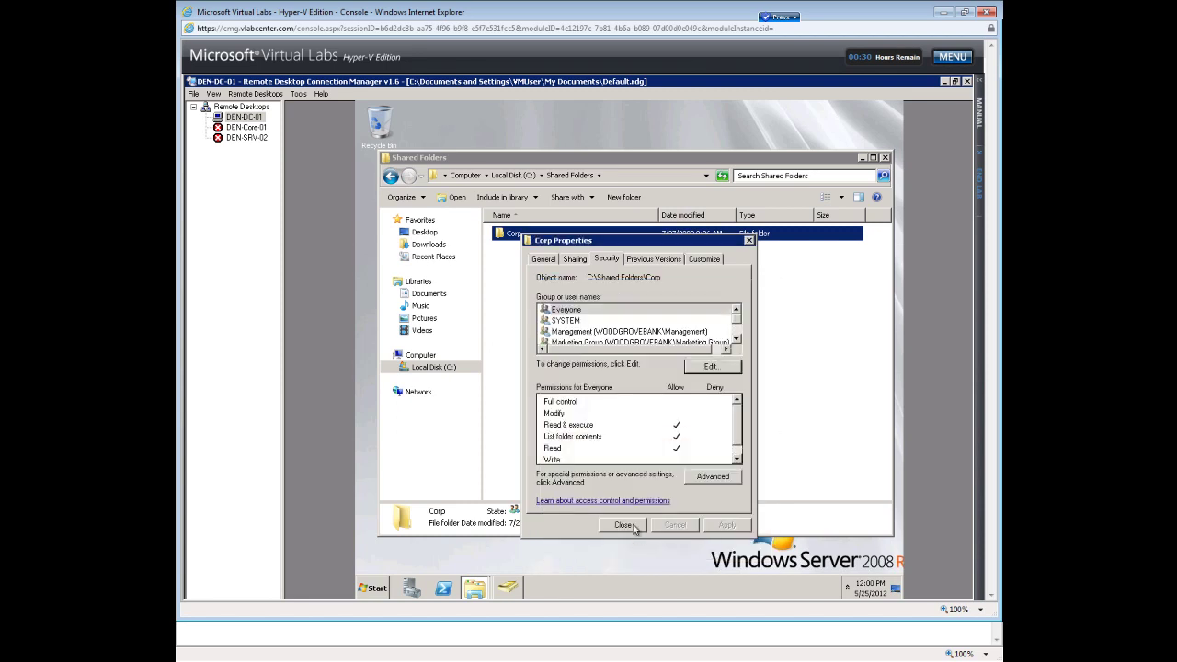
Close the Corp Properties dialog to return to the Shared Folders listing.
left_click(623, 526)
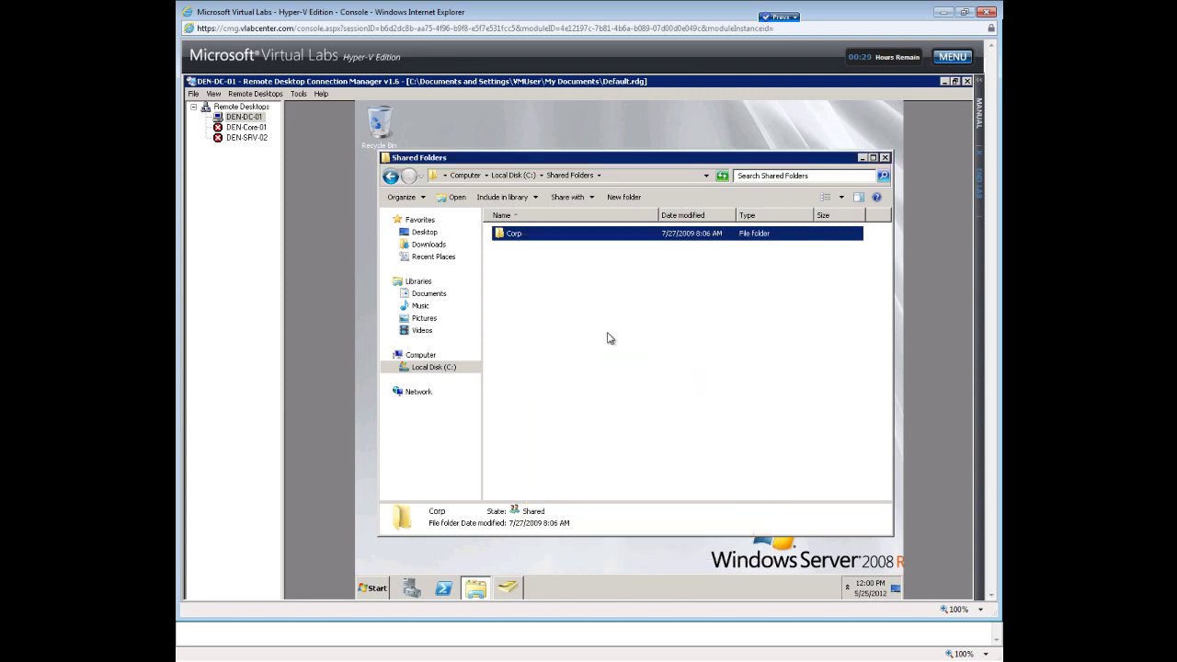